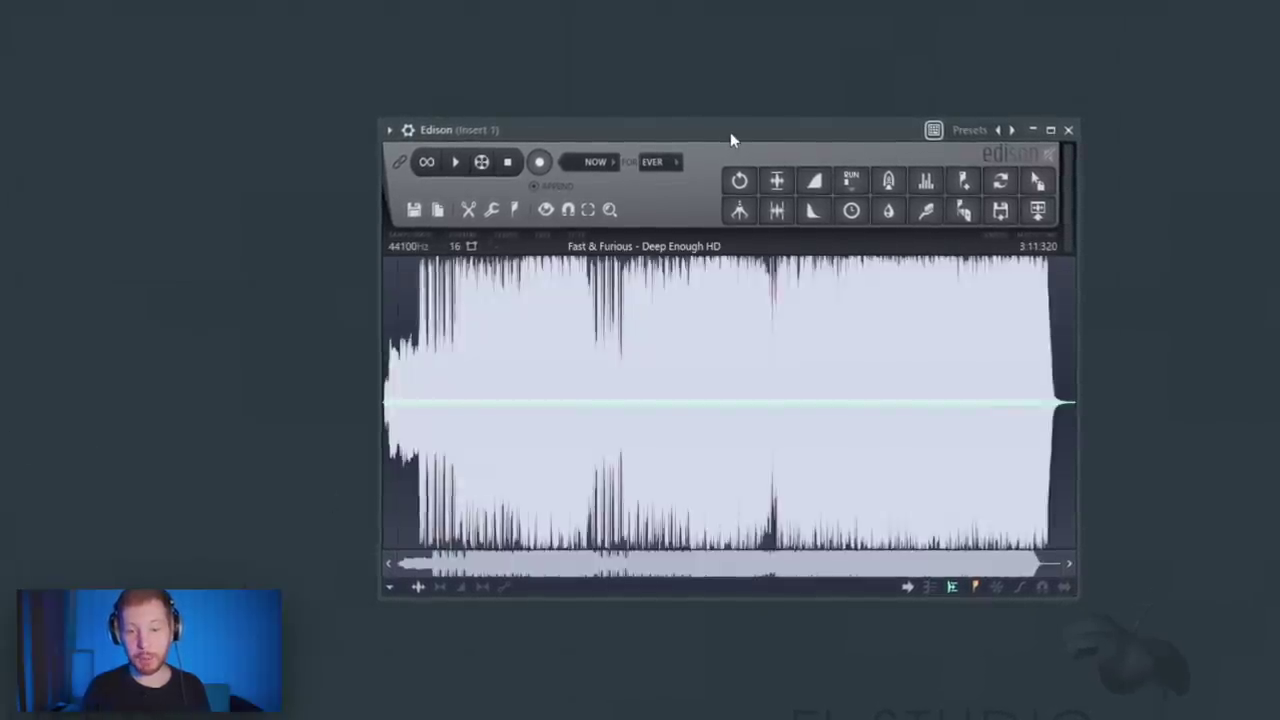
Select the song's intro section in Edison, from about 0.474 to 14.207 seconds, and place it on Track 1 at bar 1
{"action": "left_click_drag", "start_coordinate": [731, 134], "coordinate": [814, 85]}
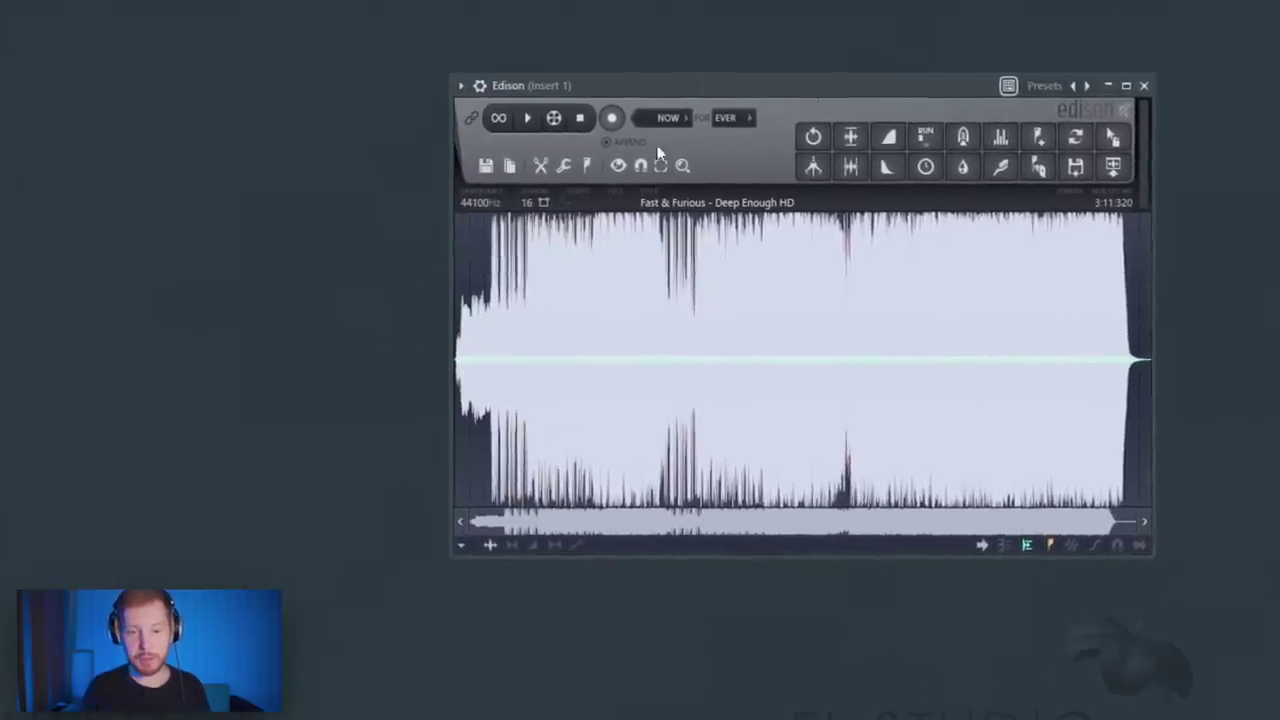
{"action": "scroll", "coordinate": [546, 320], "scroll_direction": "up", "scroll_amount": 3}
{"action": "scroll", "coordinate": [563, 377], "scroll_direction": "up", "scroll_amount": 2}
{"action": "left_click_drag", "start_coordinate": [656, 522], "coordinate": [538, 518]}
{"action": "left_click_drag", "start_coordinate": [794, 360], "coordinate": [457, 357]}
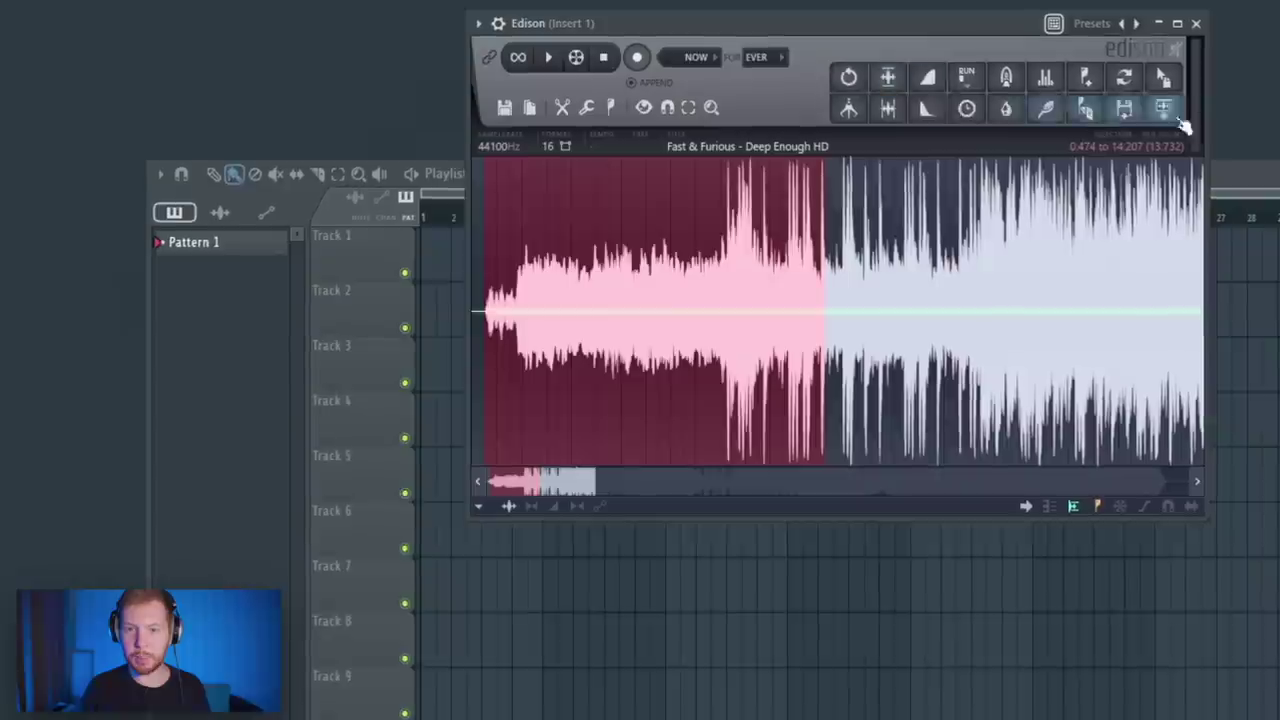
{"action": "left_click_drag", "start_coordinate": [1166, 108], "coordinate": [485, 254]}
{"action": "left_click", "coordinate": [1208, 16]}
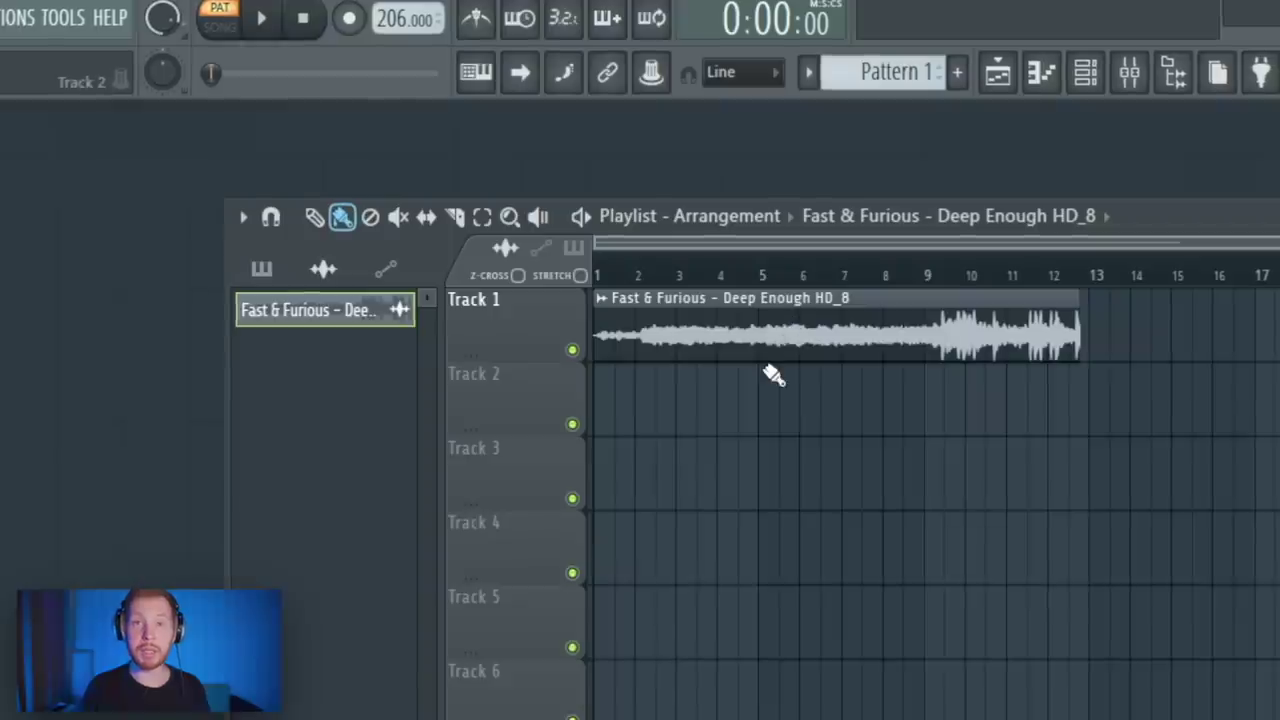
Raise the pitch shift of the Deep Enough audio clip in its channel settings and play the arrangement
{"action": "scroll", "coordinate": [551, 286], "scroll_direction": "up", "scroll_amount": 5}
{"action": "scroll", "coordinate": [825, 473], "scroll_direction": "left", "scroll_amount": 5}
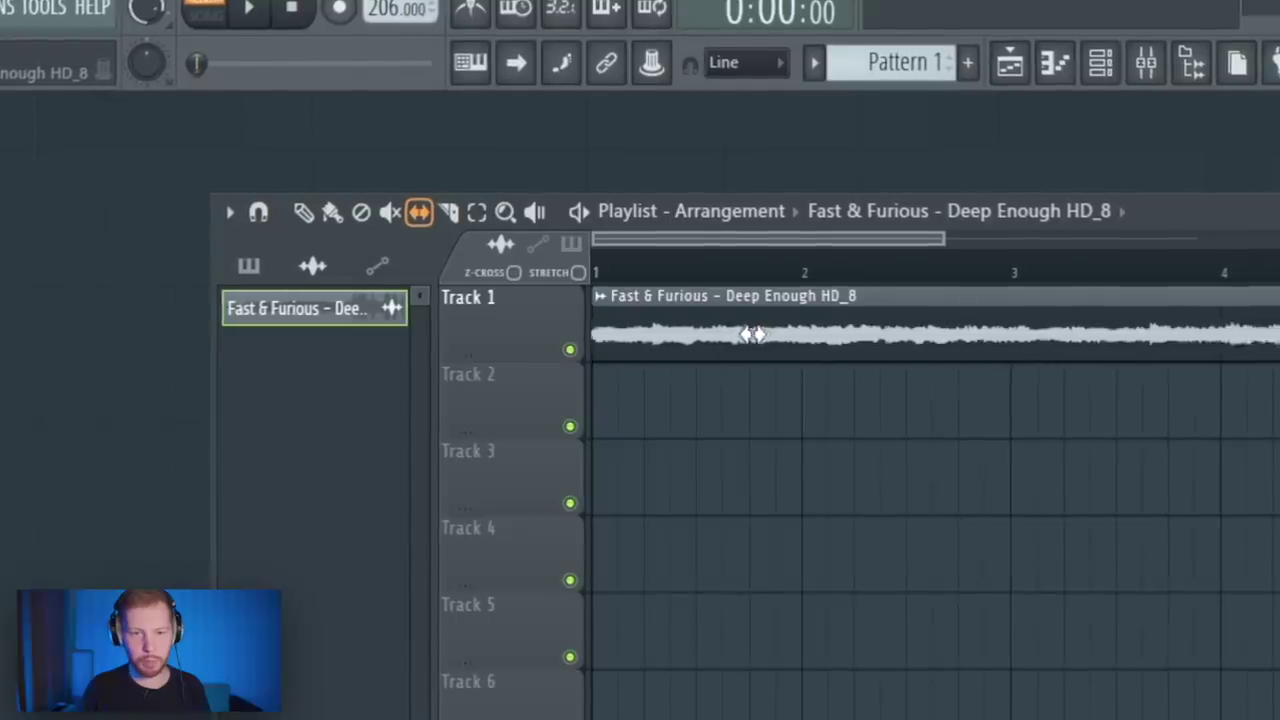
{"action": "double_click", "coordinate": [768, 305]}
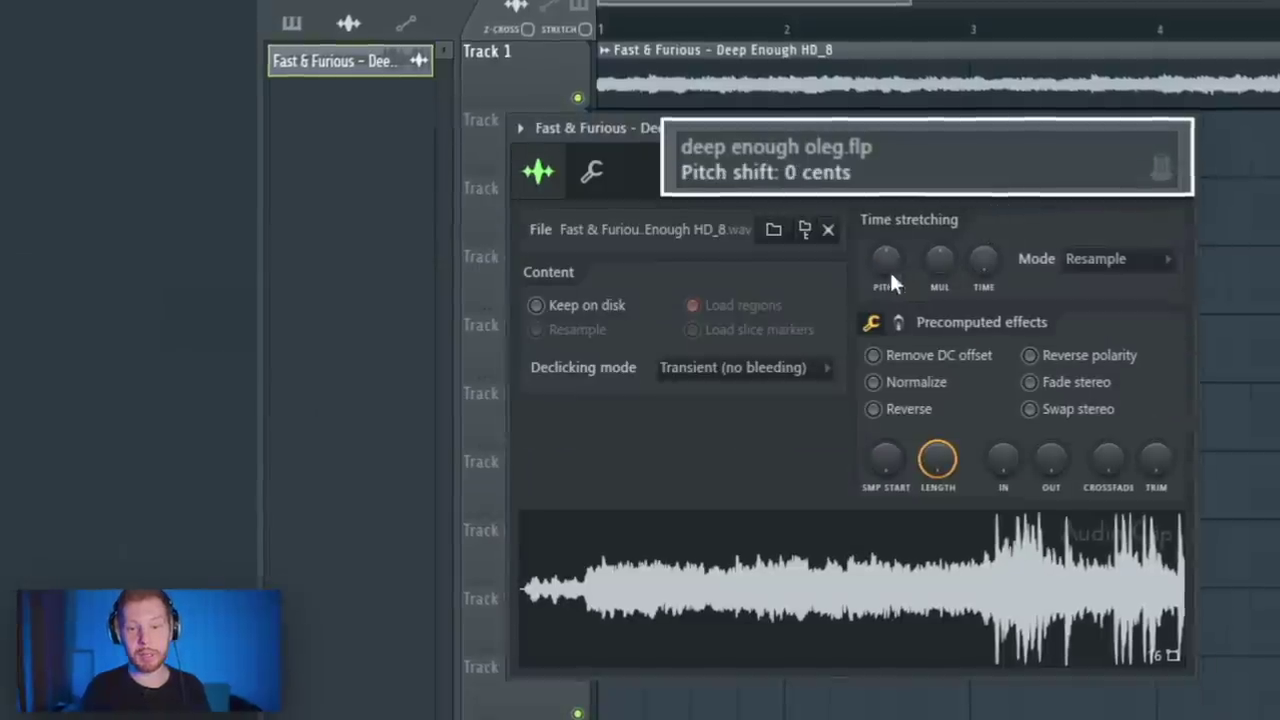
{"action": "left_click_drag", "start_coordinate": [888, 262], "coordinate": [888, 198]}
{"action": "key", "text": "space"}
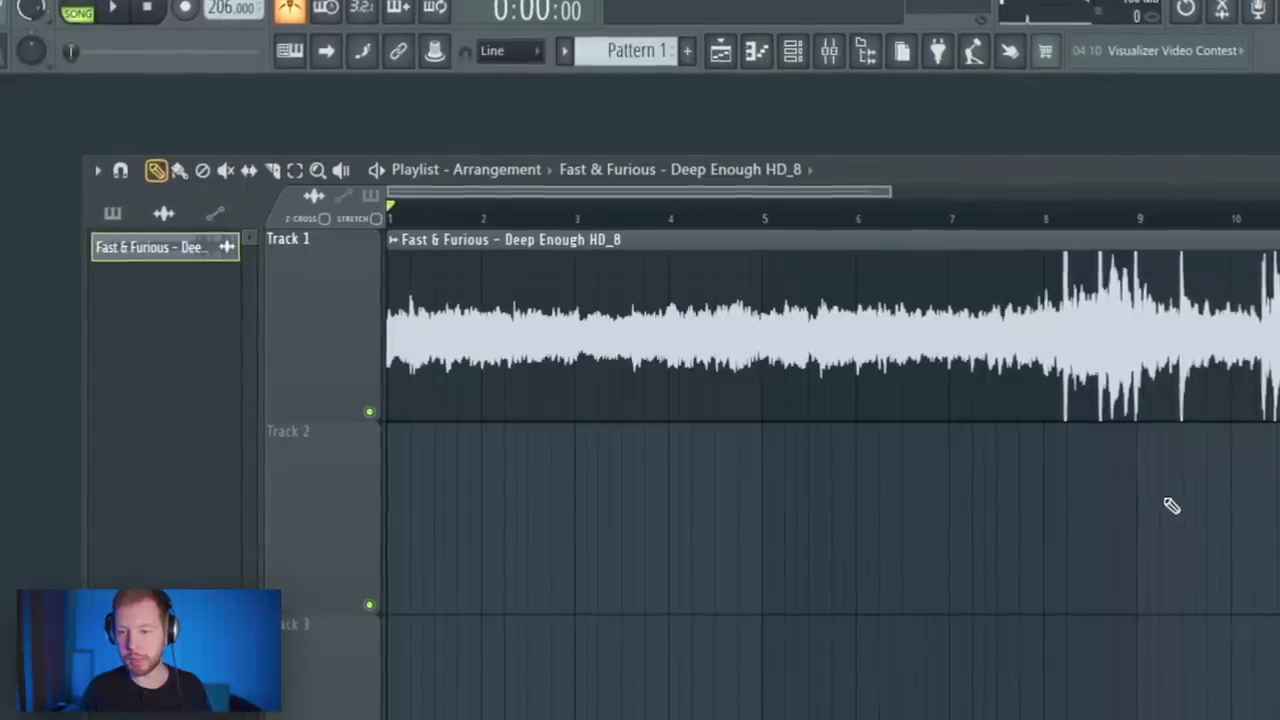
Slice the Deep Enough clip on Track 1 at bar 9 and remove everything after the cut
{"action": "scroll", "coordinate": [1172, 506], "scroll_direction": "up", "scroll_amount": 3}
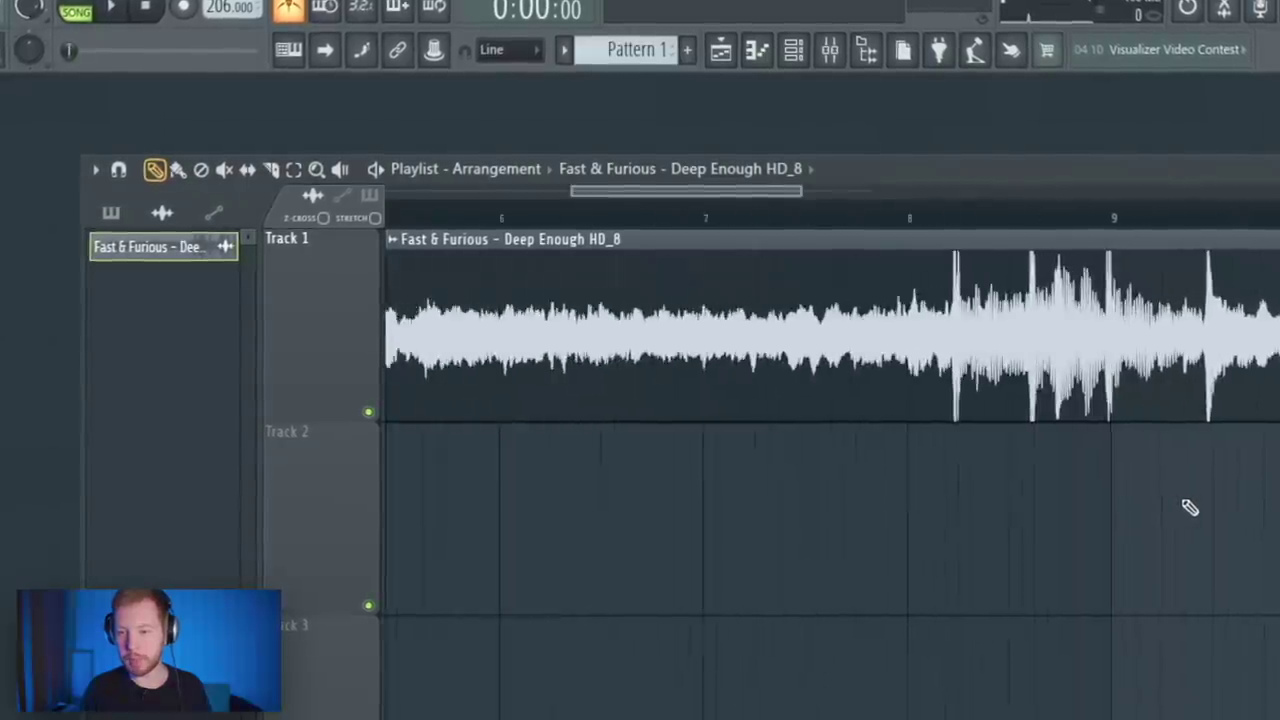
{"action": "scroll", "coordinate": [1184, 506], "scroll_direction": "right", "scroll_amount": 2}
{"action": "left_click", "coordinate": [273, 174]}
{"action": "scroll", "coordinate": [746, 534], "scroll_direction": "right", "scroll_amount": 2}
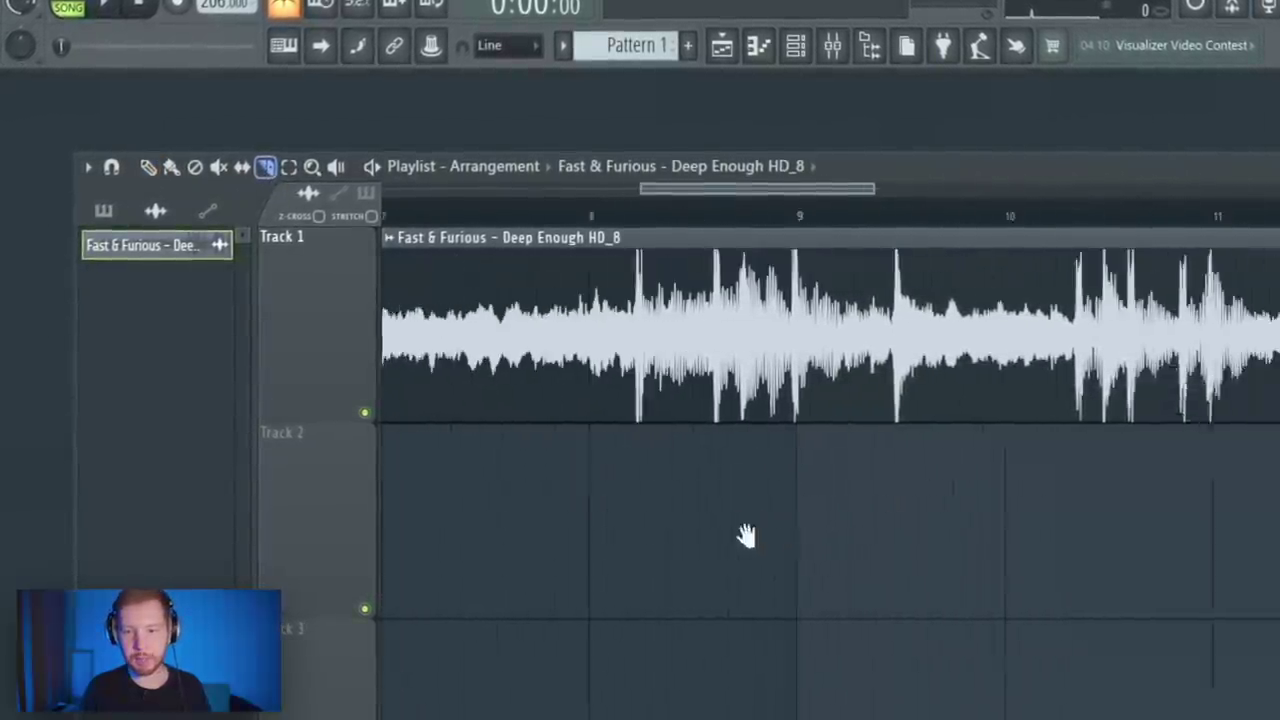
{"action": "right_click", "coordinate": [769, 257]}
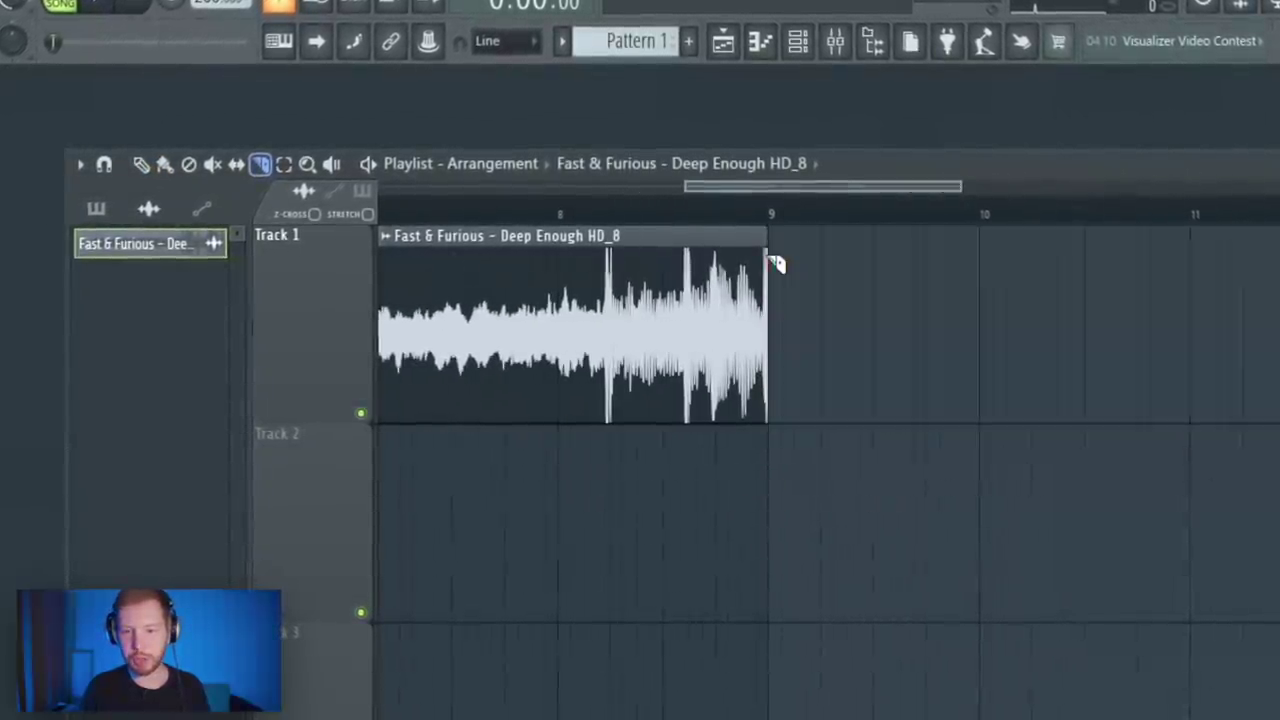
{"action": "scroll", "coordinate": [817, 537], "scroll_direction": "left", "scroll_amount": 5}
{"action": "scroll", "coordinate": [817, 537], "scroll_direction": "down", "scroll_amount": 2}
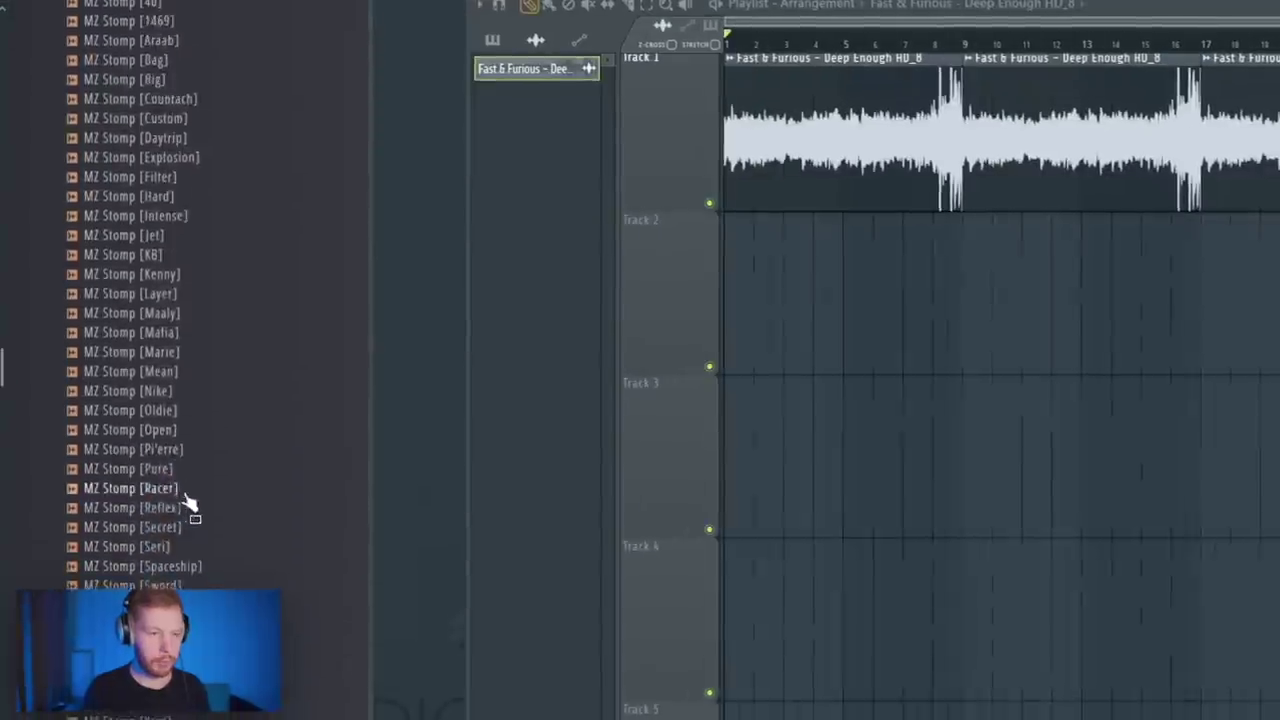
Add stomp samples from Mike Zara's Stash, with MZ Stomp [Zara] on Track 2 at bar 9, and play the transition into it
{"action": "scroll", "coordinate": [189, 506], "scroll_direction": "up", "scroll_amount": 5}
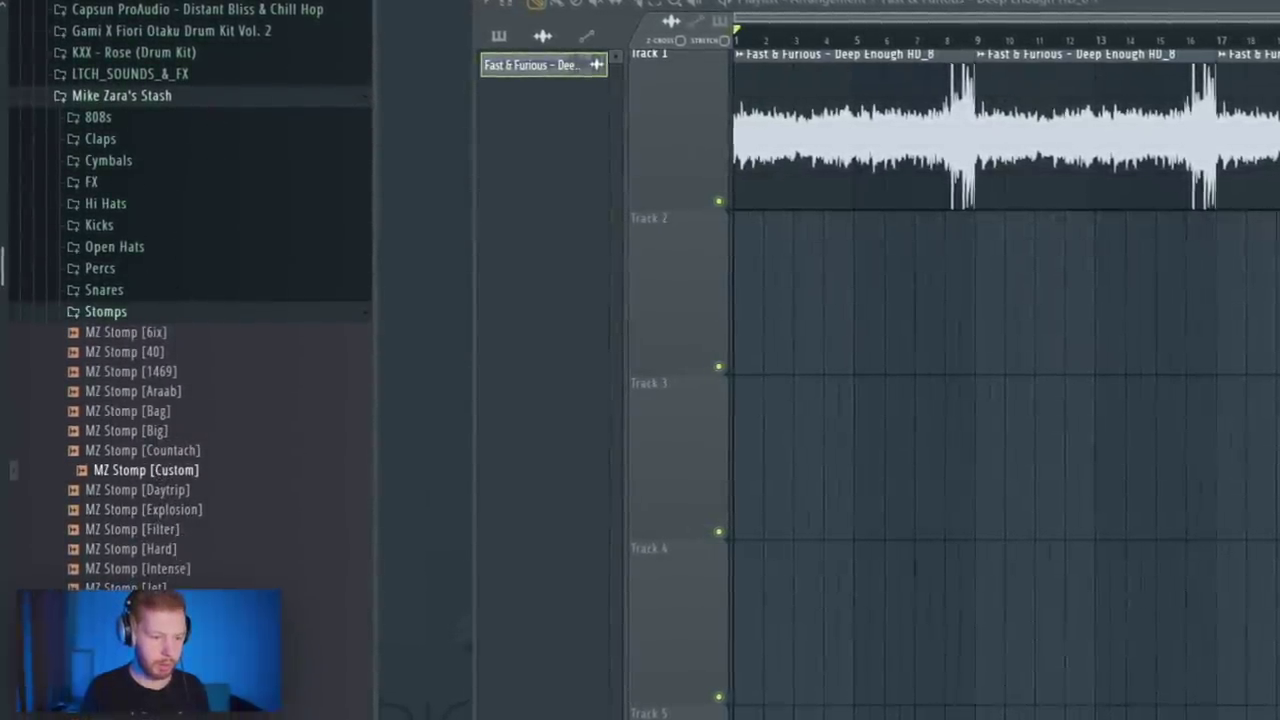
{"action": "scroll", "coordinate": [172, 540], "scroll_direction": "down", "scroll_amount": 3}
{"action": "left_click_drag", "start_coordinate": [803, 670], "coordinate": [975, 650]}
{"action": "left_click_drag", "start_coordinate": [228, 398], "coordinate": [980, 325]}
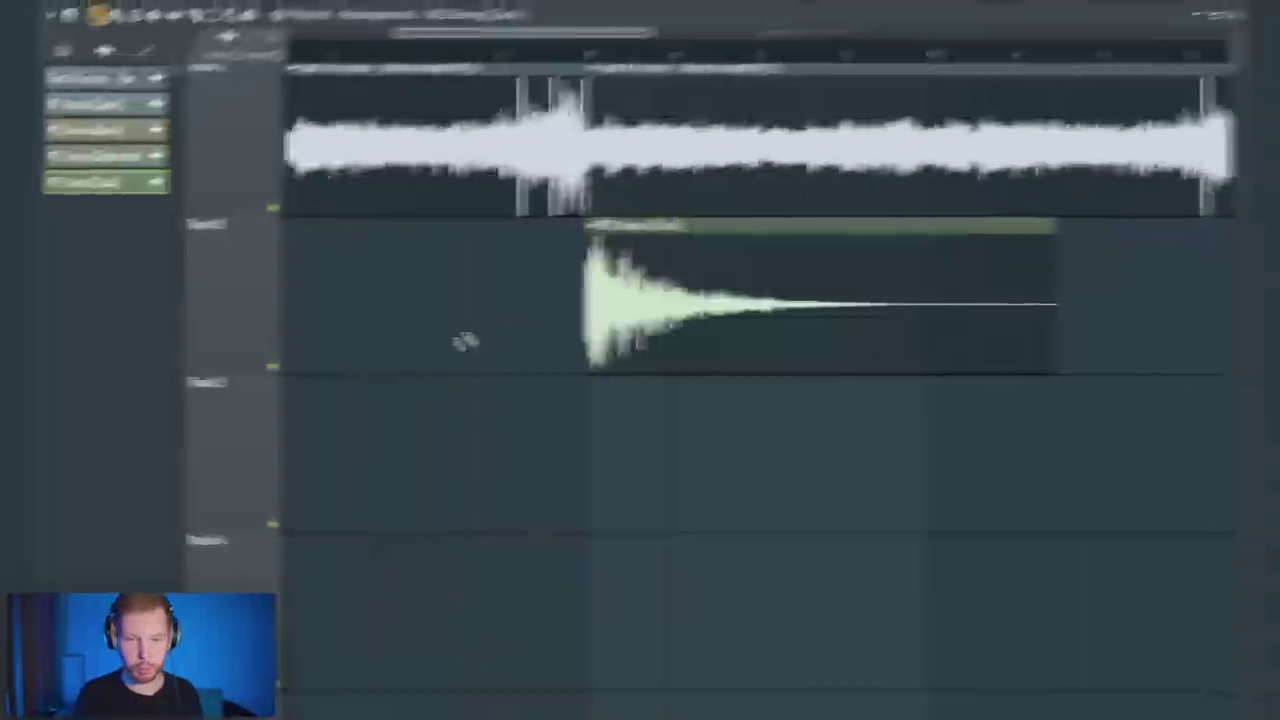
{"action": "scroll", "coordinate": [848, 157], "scroll_direction": "left", "scroll_amount": 4}
{"action": "key", "text": "space"}
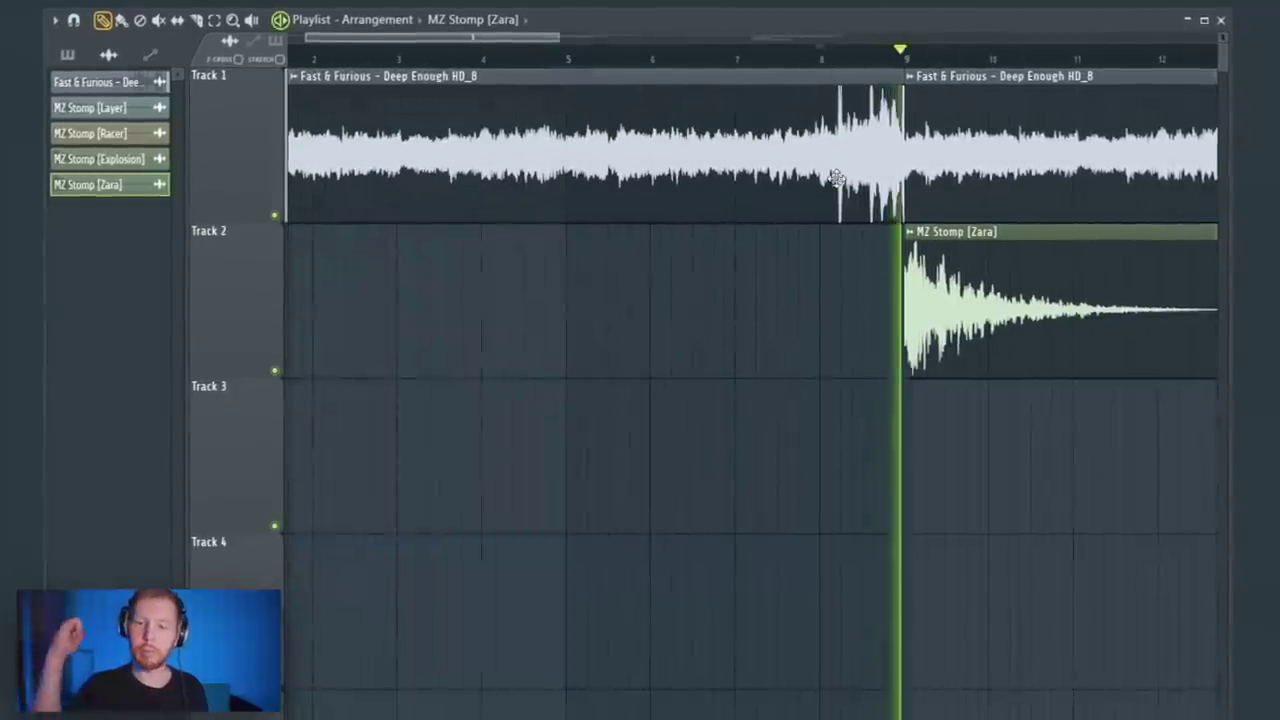
{"action": "key", "text": "space"}
Copy the MZ Stomp [Zara] clip in front of the original on Track 2, make the copy unique and reverse it
{"action": "scroll", "coordinate": [836, 190], "scroll_direction": "down", "scroll_amount": 3}
{"action": "left_click_drag", "start_coordinate": [730, 288], "coordinate": [517, 307]}
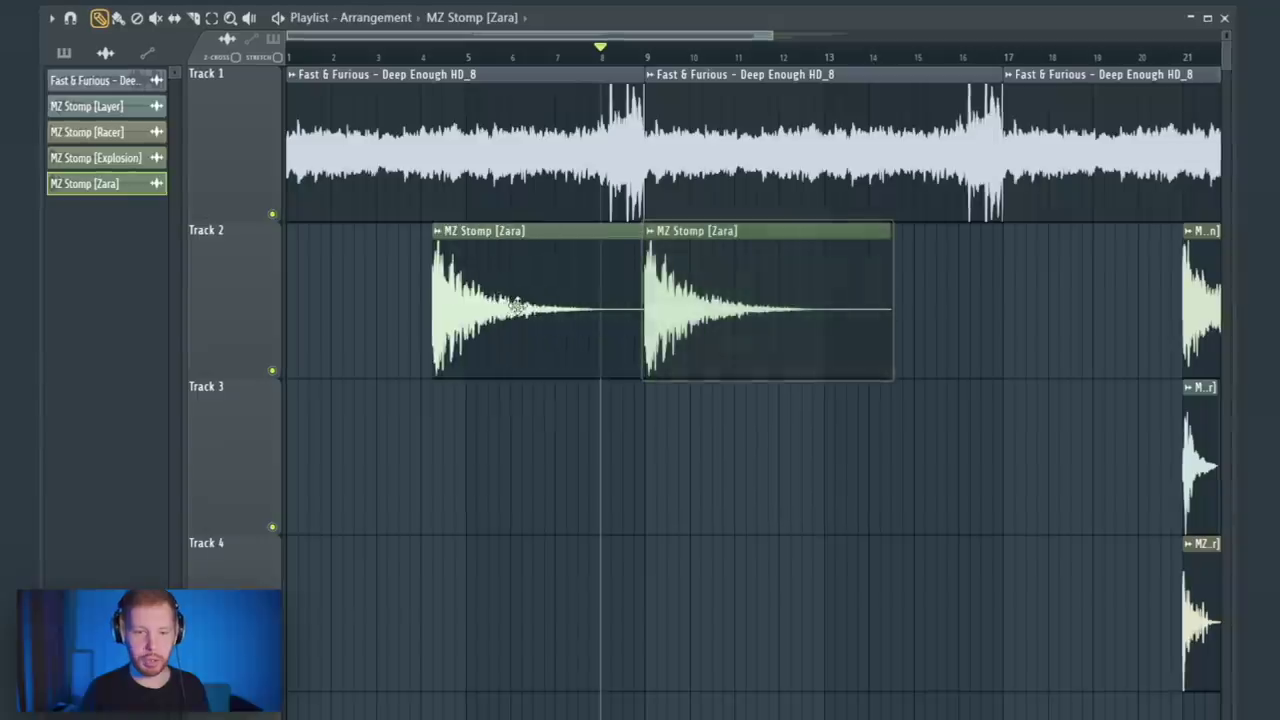
{"action": "right_click", "coordinate": [438, 233]}
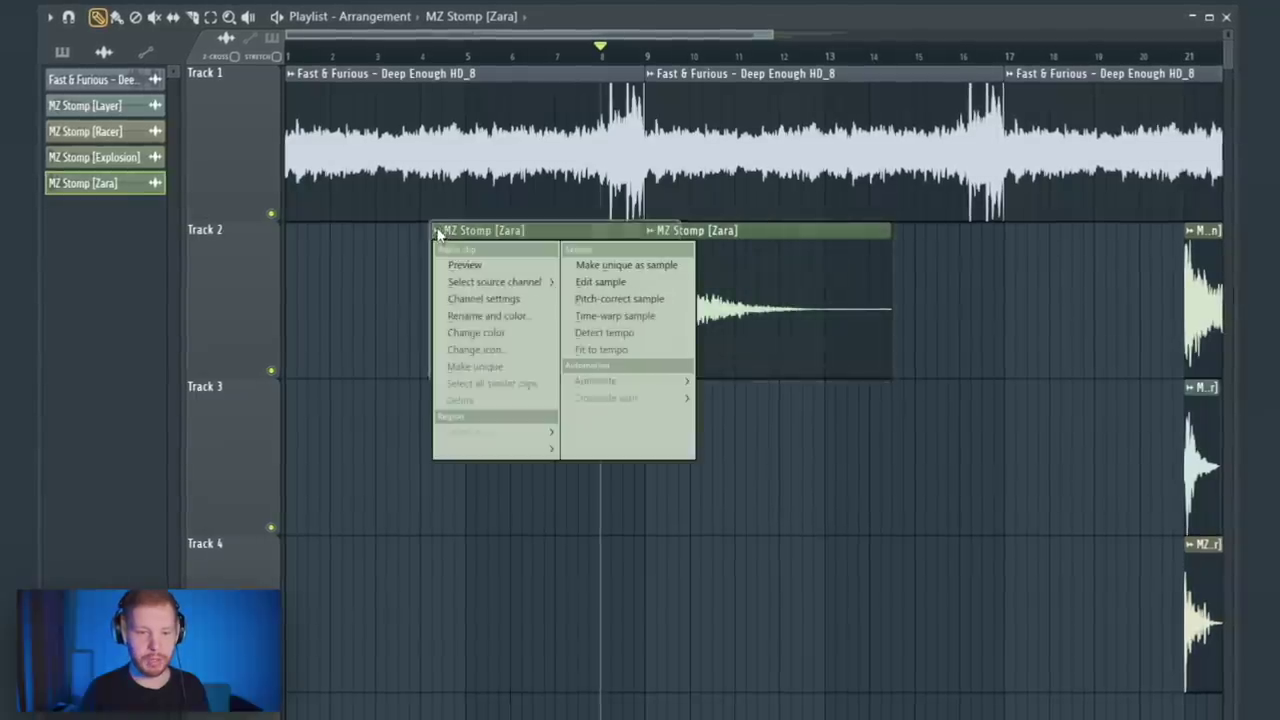
{"action": "left_click", "coordinate": [480, 370]}
{"action": "double_click", "coordinate": [491, 296]}
{"action": "left_click", "coordinate": [253, 271]}
Align the reversed stomp clip so that it ends exactly at bar 9, where the original stomp begins
{"action": "left_click_drag", "start_coordinate": [533, 298], "coordinate": [497, 297]}
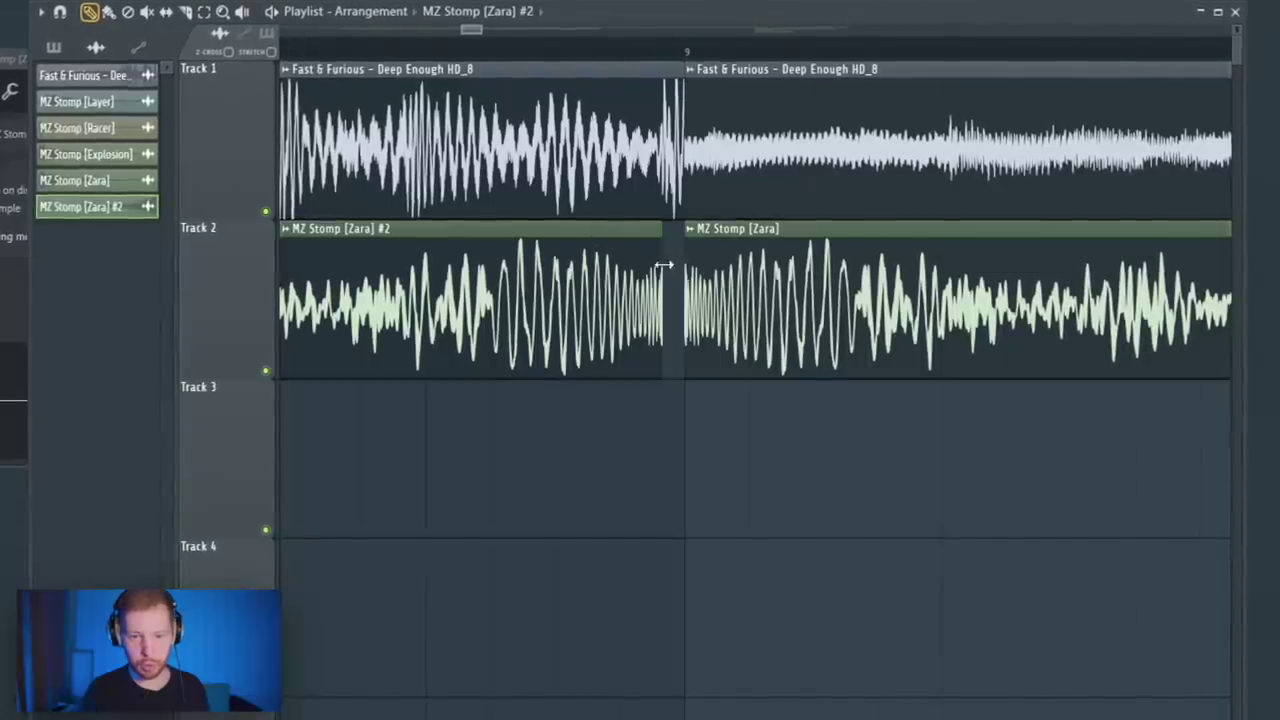
{"action": "left_click_drag", "start_coordinate": [664, 265], "coordinate": [573, 278]}
{"action": "left_click_drag", "start_coordinate": [497, 283], "coordinate": [601, 296]}
{"action": "scroll", "coordinate": [450, 349], "scroll_direction": "down", "scroll_amount": 1}
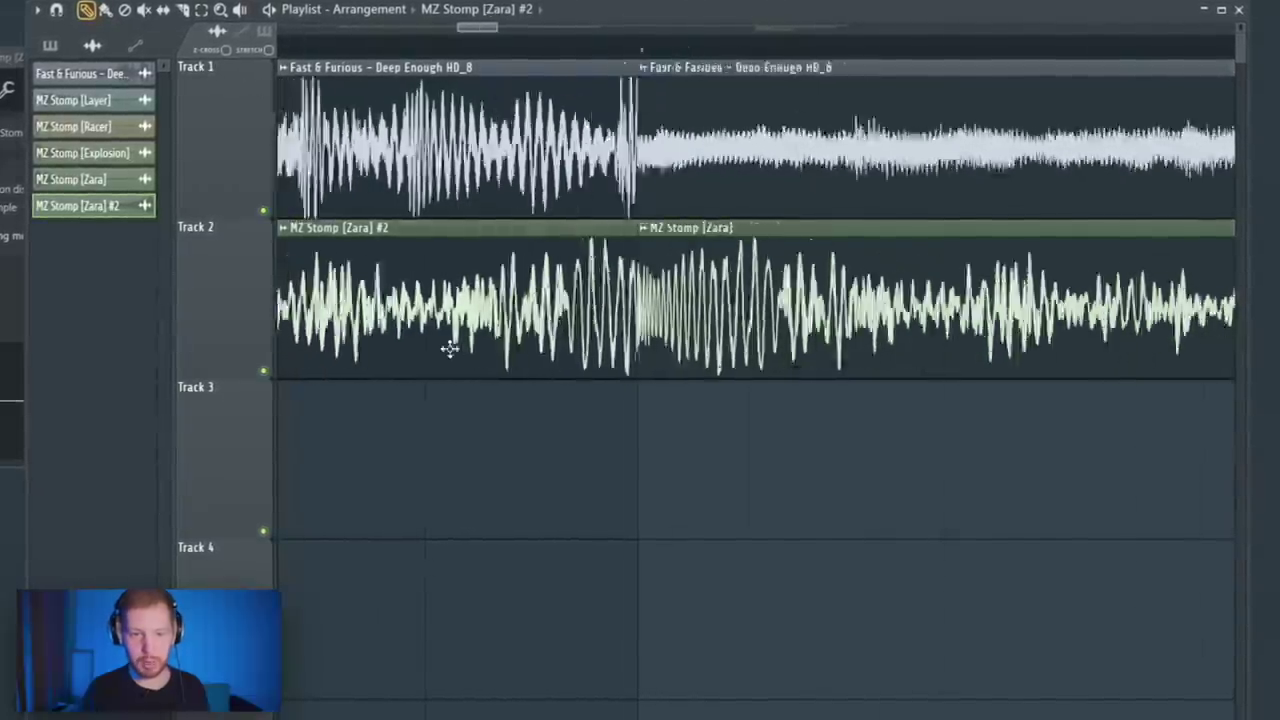
{"action": "scroll", "coordinate": [450, 349], "scroll_direction": "down", "scroll_amount": 3}
{"action": "left_click_drag", "start_coordinate": [457, 443], "coordinate": [750, 443]}
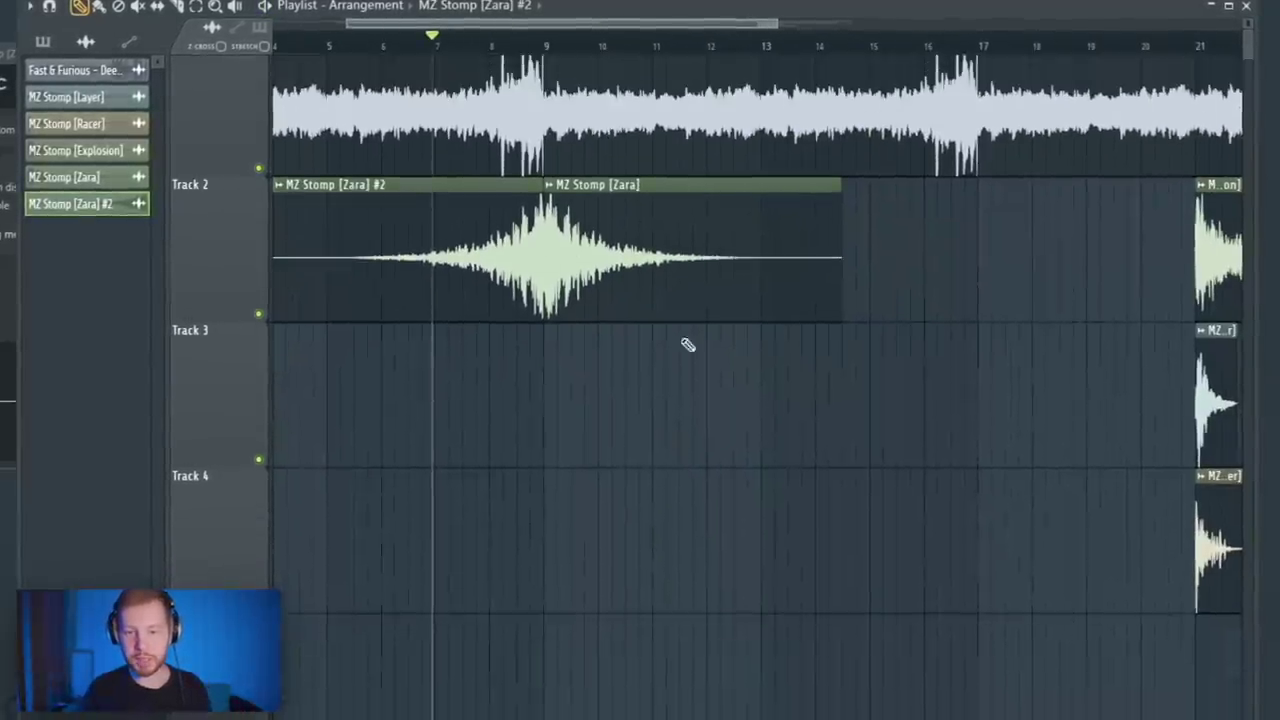
Place MZ Stomp [Layer] on Track 3 and MZ Stomp [Racer] on Track 4 at bar 9, and open the Layer clip's settings
{"action": "scroll", "coordinate": [686, 343], "scroll_direction": "down", "scroll_amount": 2}
{"action": "left_click_drag", "start_coordinate": [1178, 378], "coordinate": [1085, 535]}
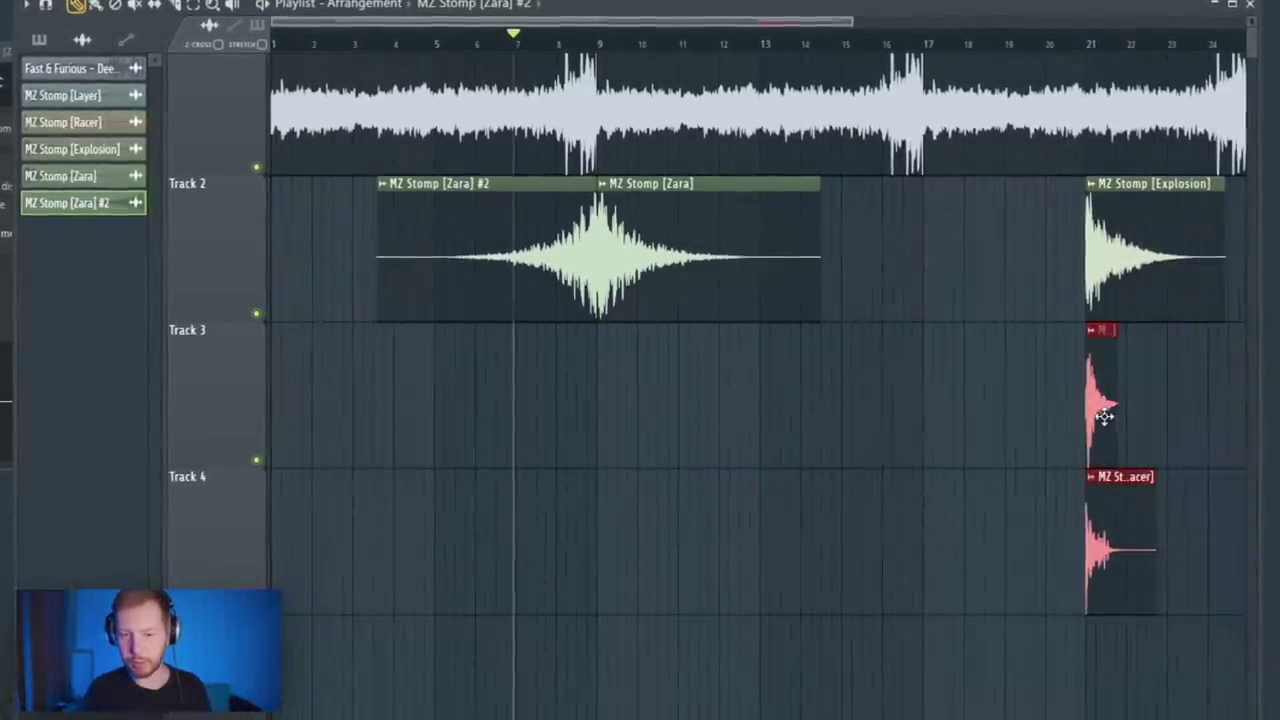
{"action": "left_click_drag", "start_coordinate": [1104, 416], "coordinate": [606, 436]}
{"action": "scroll", "coordinate": [596, 445], "scroll_direction": "up", "scroll_amount": 5}
{"action": "left_click", "coordinate": [863, 386], "text": "ctrl"}
{"action": "left_click", "coordinate": [729, 374]}
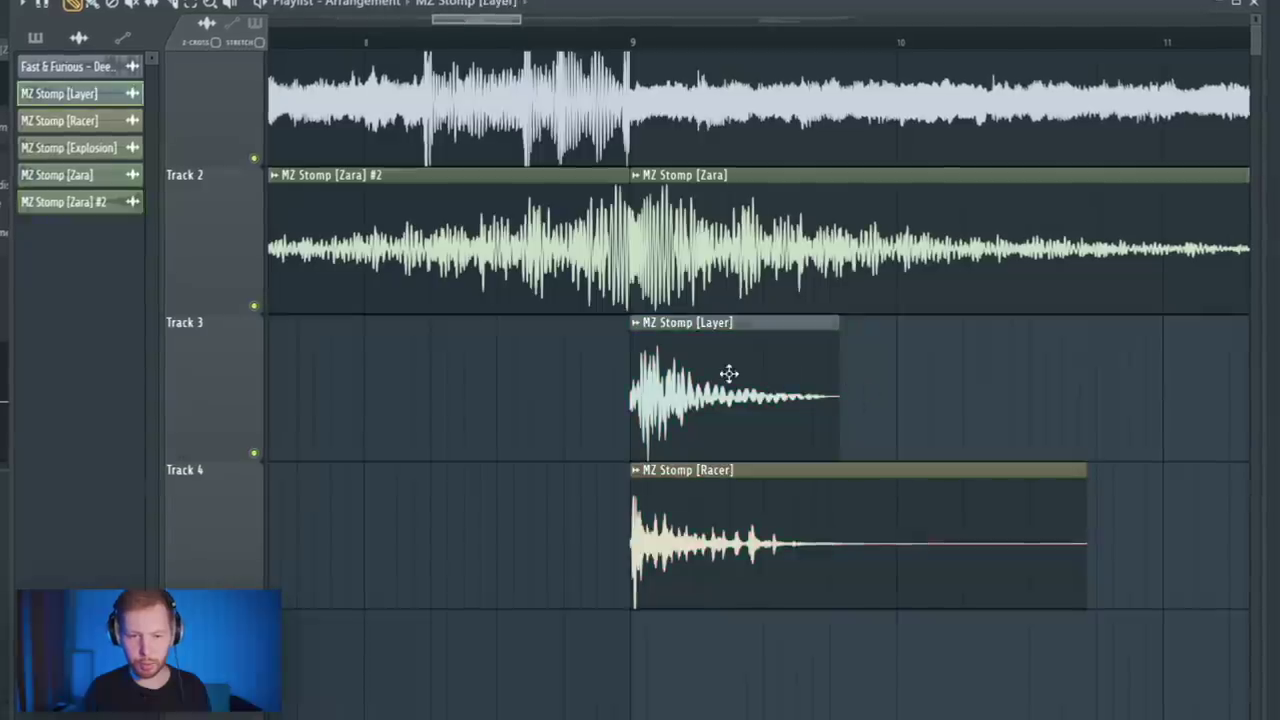
{"action": "double_click", "coordinate": [729, 374]}
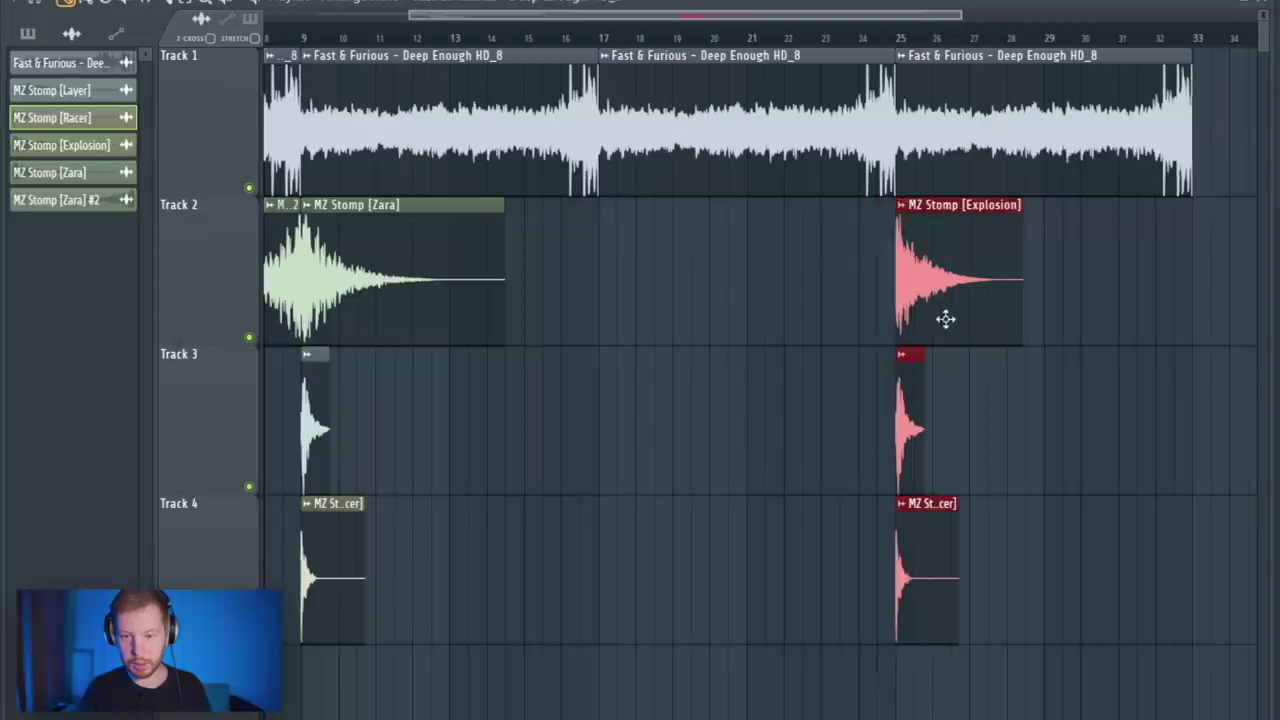
Replace the Layer and Racer clips at bar 25 with a copy of MZ Stomp [Zara] on Track 3, and open the Explosion clip's settings
{"action": "right_click", "coordinate": [911, 432]}
{"action": "right_click", "coordinate": [916, 610]}
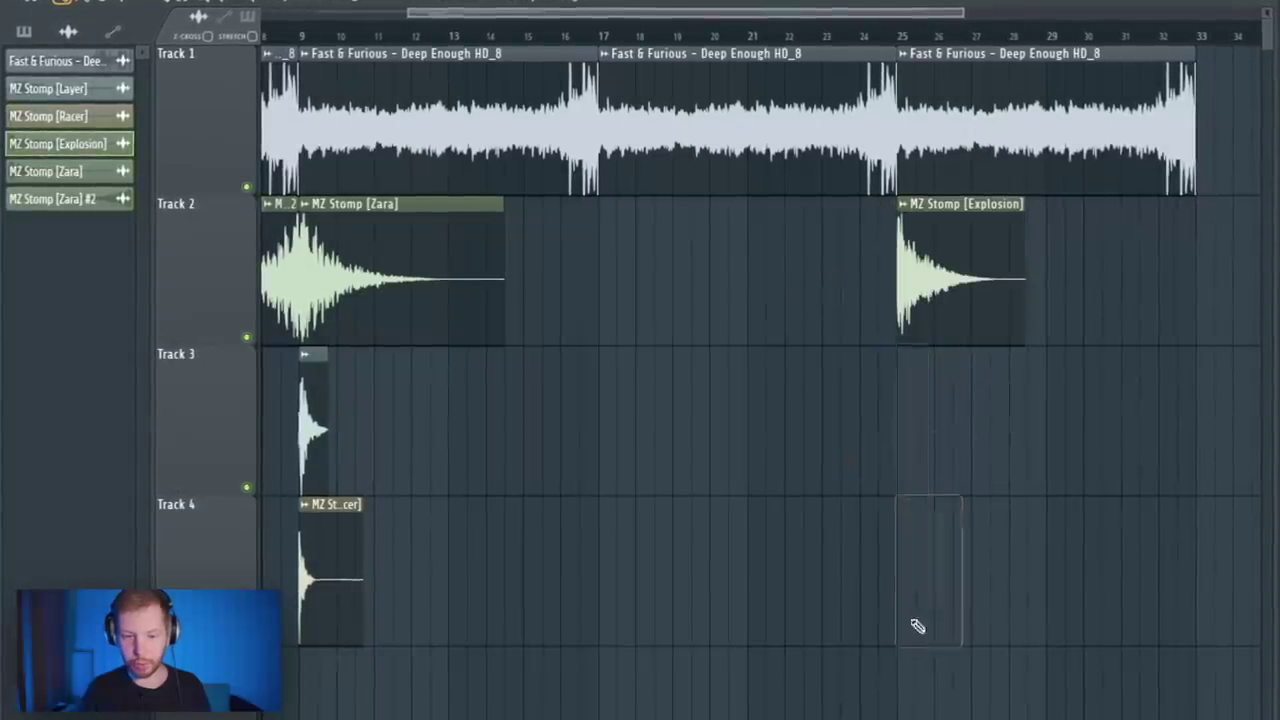
{"action": "left_click_drag", "start_coordinate": [348, 288], "coordinate": [966, 440]}
{"action": "double_click", "coordinate": [955, 262]}
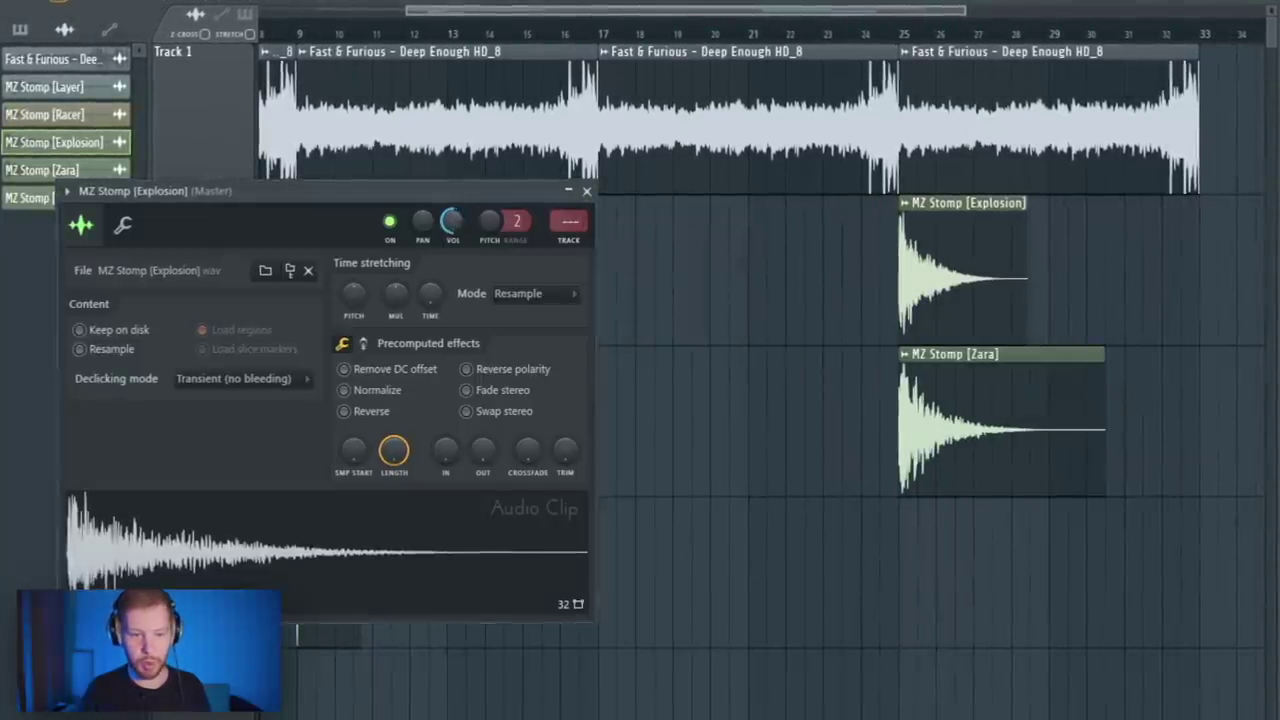
{"action": "left_click", "coordinate": [868, 34]}
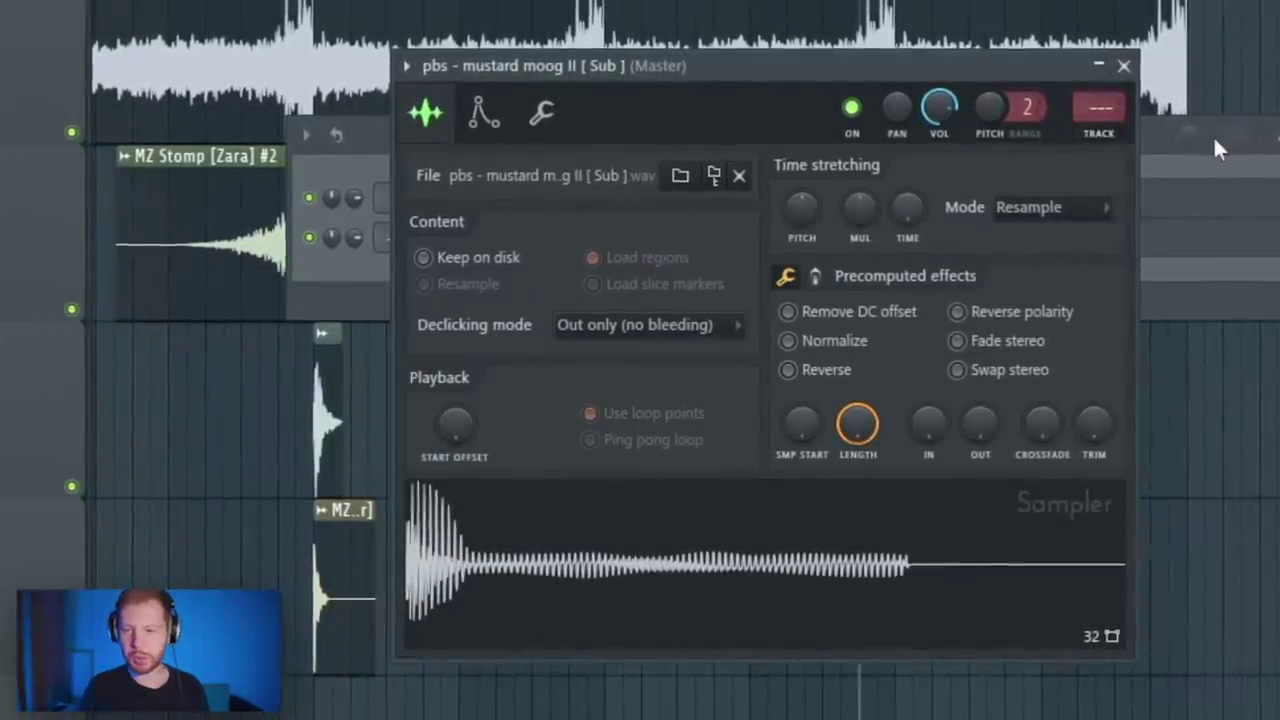
Route the mustard moog II [Sub] channel to mixer track 4 and set its GClip to 5.1 dB gain, 28% clip and 20% softness
{"action": "left_click", "coordinate": [1160, 143]}
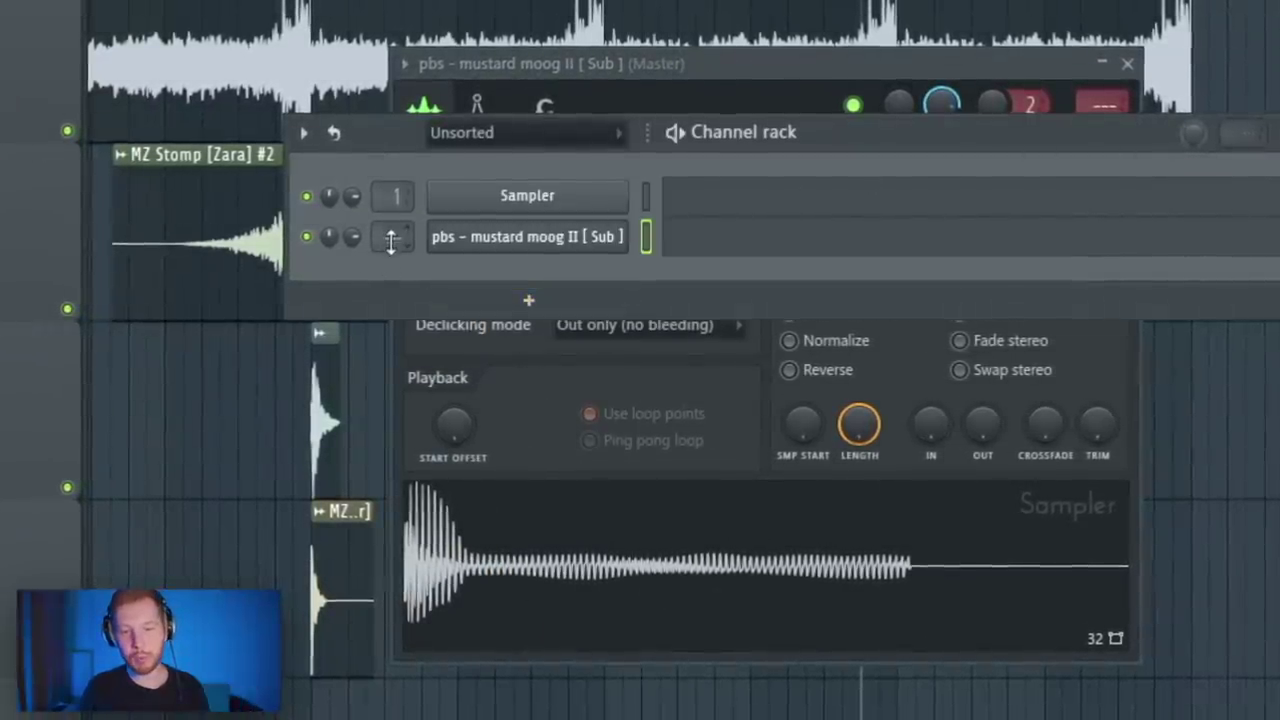
{"action": "key", "text": "F9"}
{"action": "left_click", "coordinate": [686, 174]}
{"action": "key", "text": "ctrl+l"}
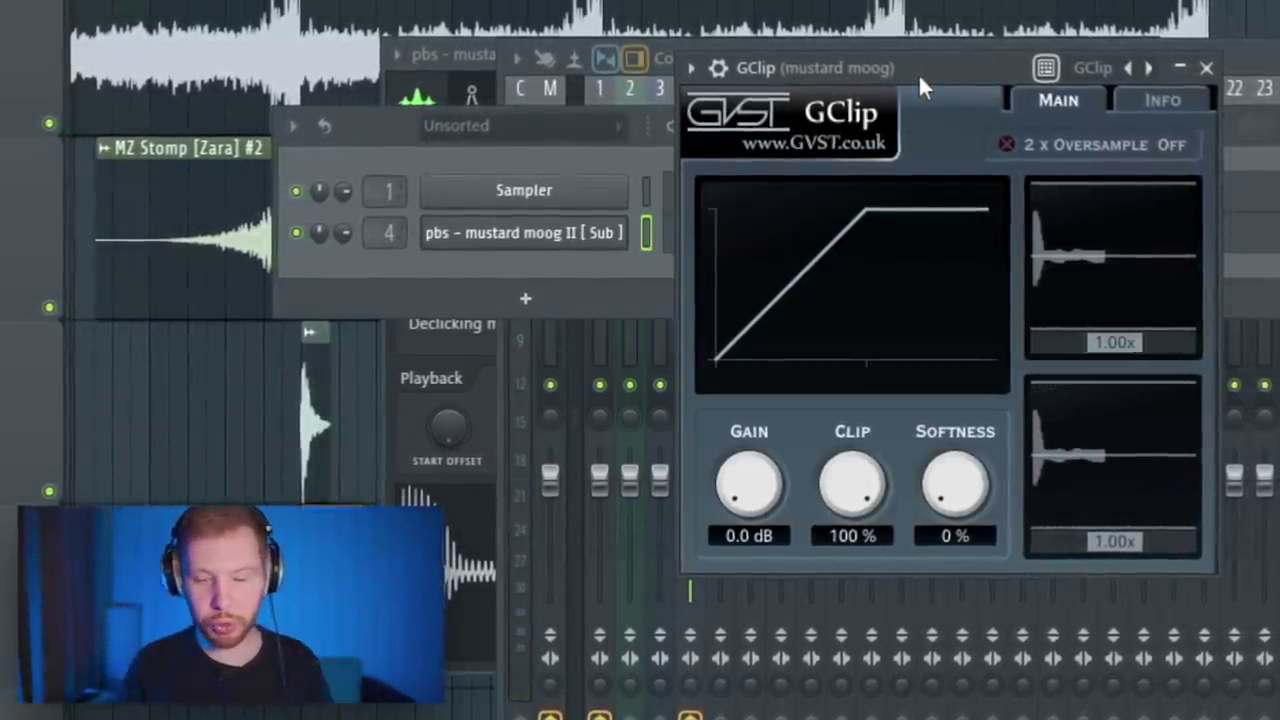
{"action": "left_click_drag", "start_coordinate": [848, 488], "coordinate": [871, 591]}
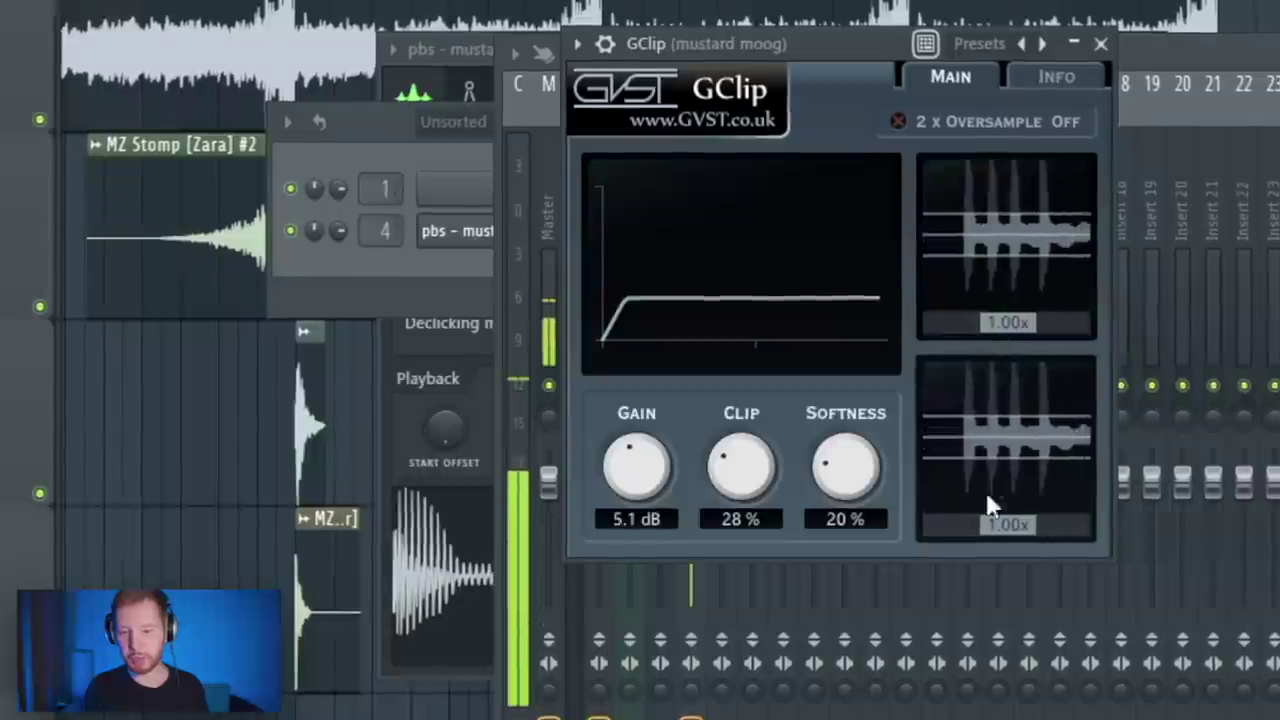
Place Pattern 1 on Track 4 at bar 25 and set the bass piano roll's scale highlighting to D Minor Natural (Aeolian)
{"action": "left_click", "coordinate": [447, 278]}
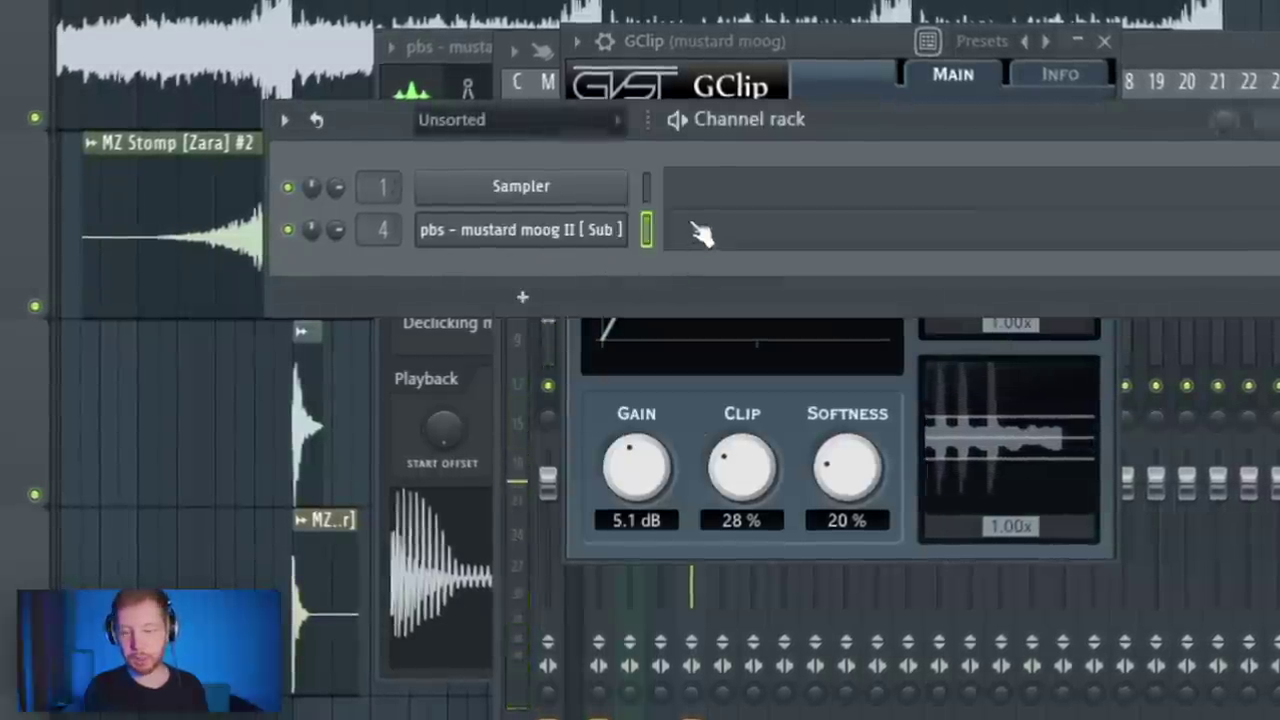
{"action": "right_click", "coordinate": [625, 217]}
{"action": "left_click", "coordinate": [568, 266]}
{"action": "left_click", "coordinate": [546, 239]}
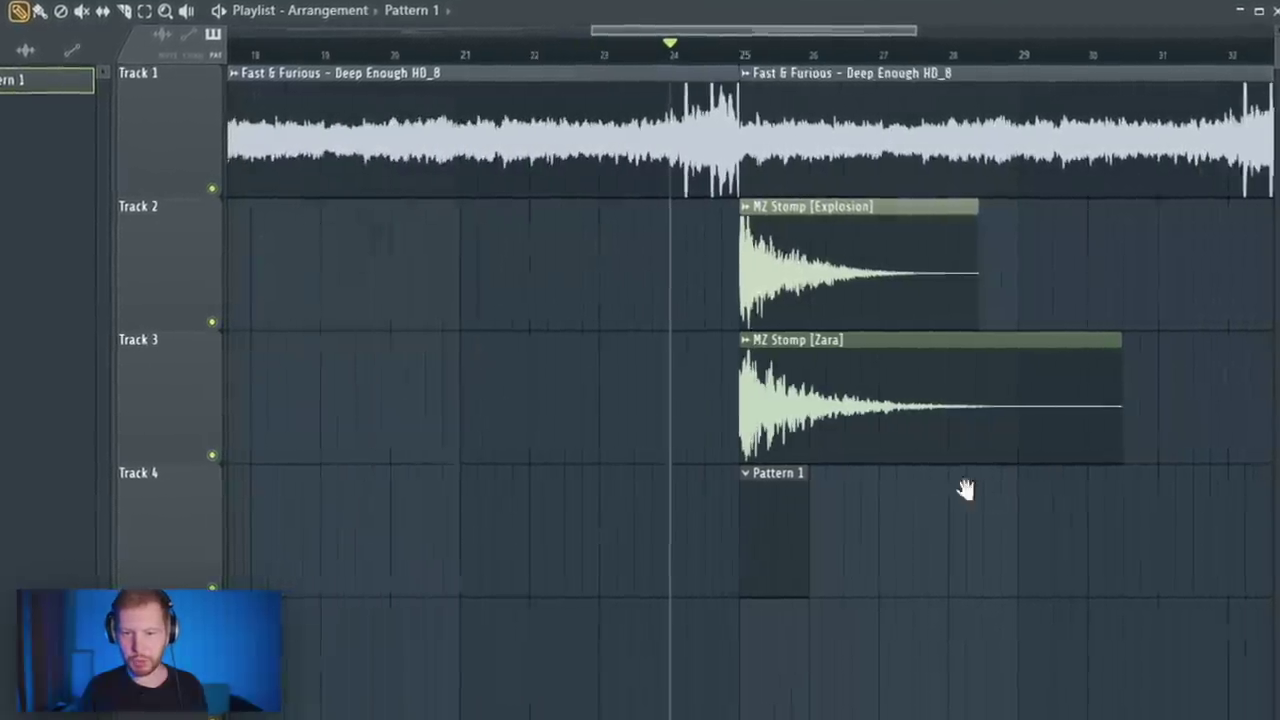
{"action": "left_click_drag", "start_coordinate": [966, 489], "coordinate": [741, 500]}
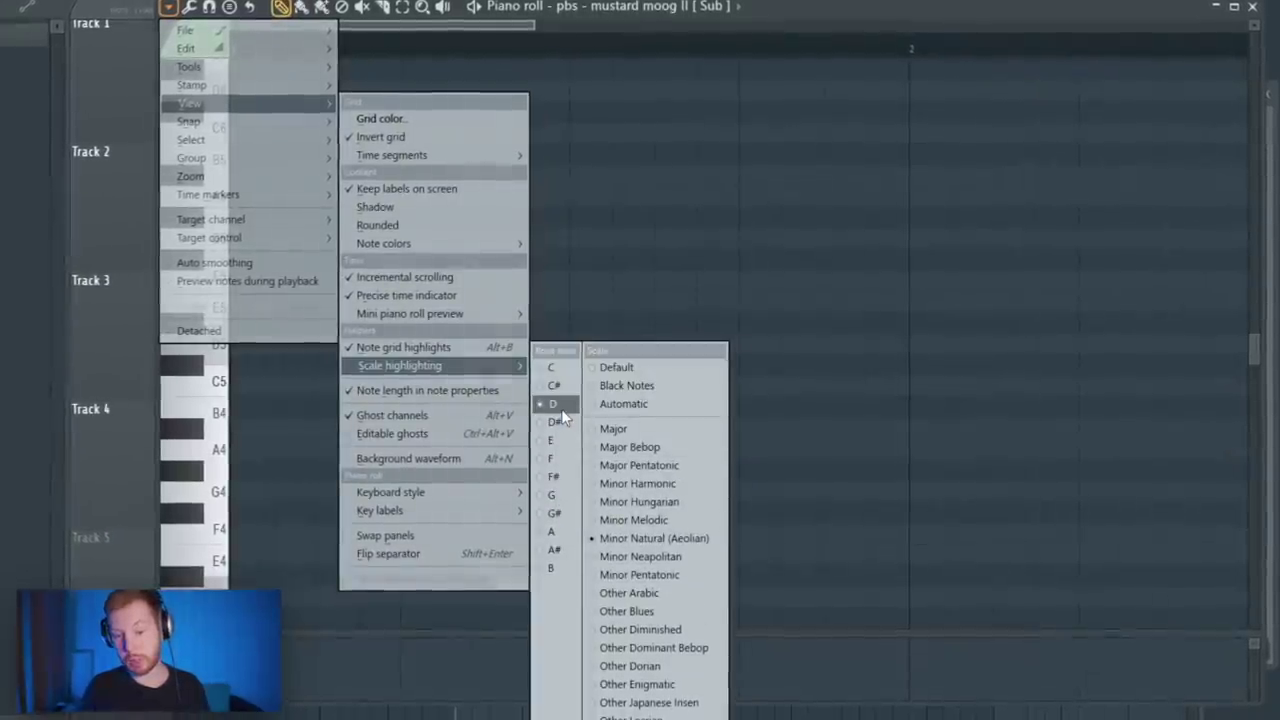
{"action": "left_click", "coordinate": [645, 540]}
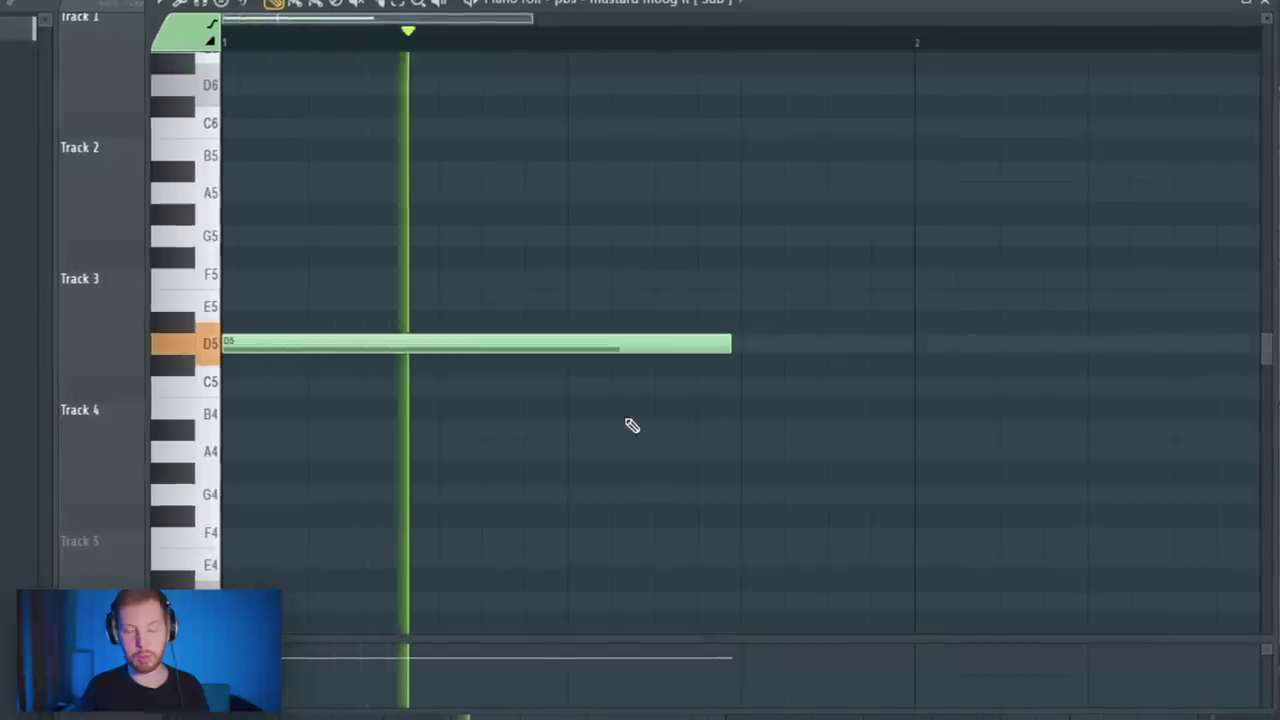
Lengthen the opening D5 bass note past bar 2, add an A5 note of the same length after it, and play the pattern
{"action": "scroll", "coordinate": [632, 424], "scroll_direction": "down", "scroll_amount": 3}
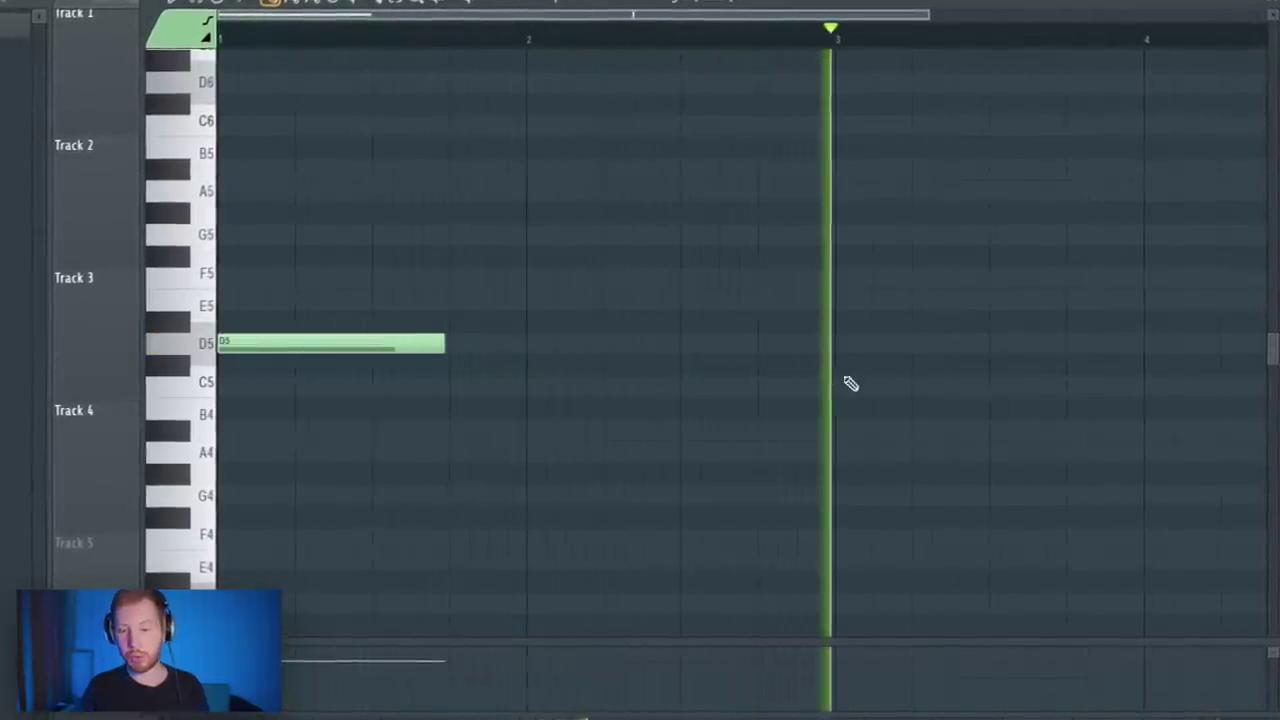
{"action": "left_click_drag", "start_coordinate": [850, 384], "coordinate": [642, 419]}
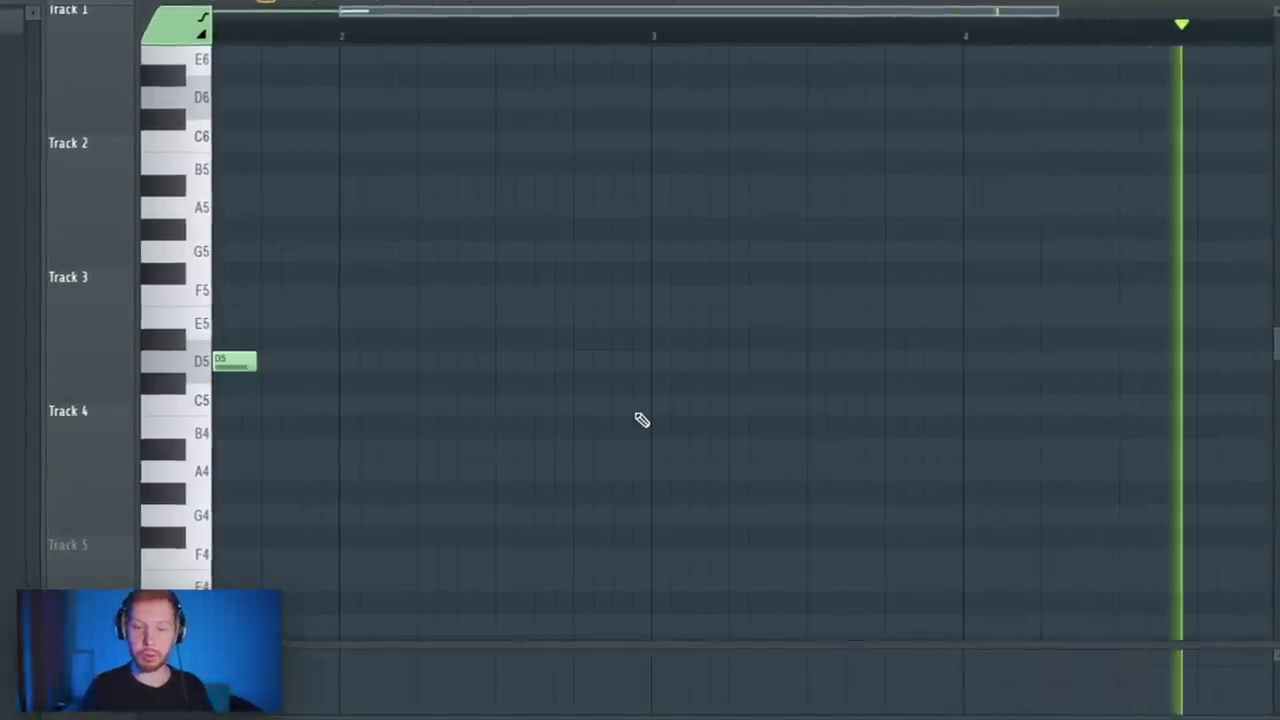
{"action": "key", "text": "space"}
{"action": "scroll", "coordinate": [636, 428], "scroll_direction": "down", "scroll_amount": 2}
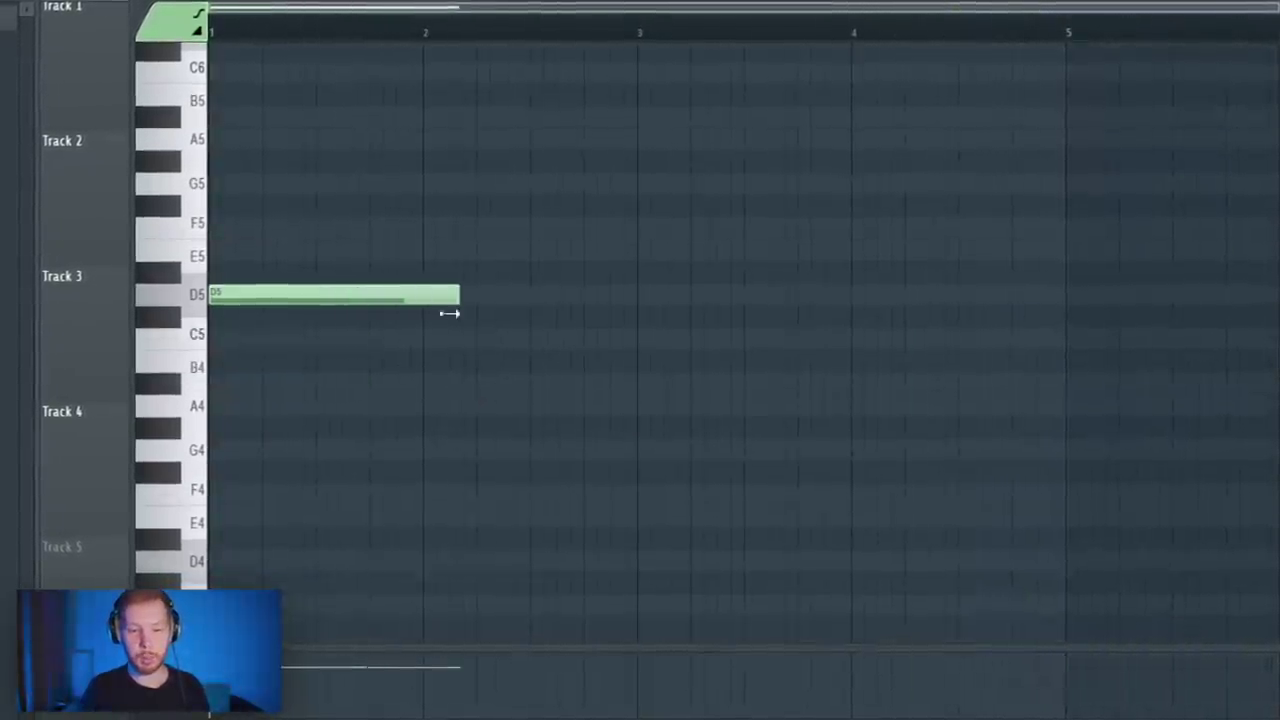
{"action": "left_click_drag", "start_coordinate": [600, 193], "coordinate": [610, 139]}
{"action": "key", "text": "space"}
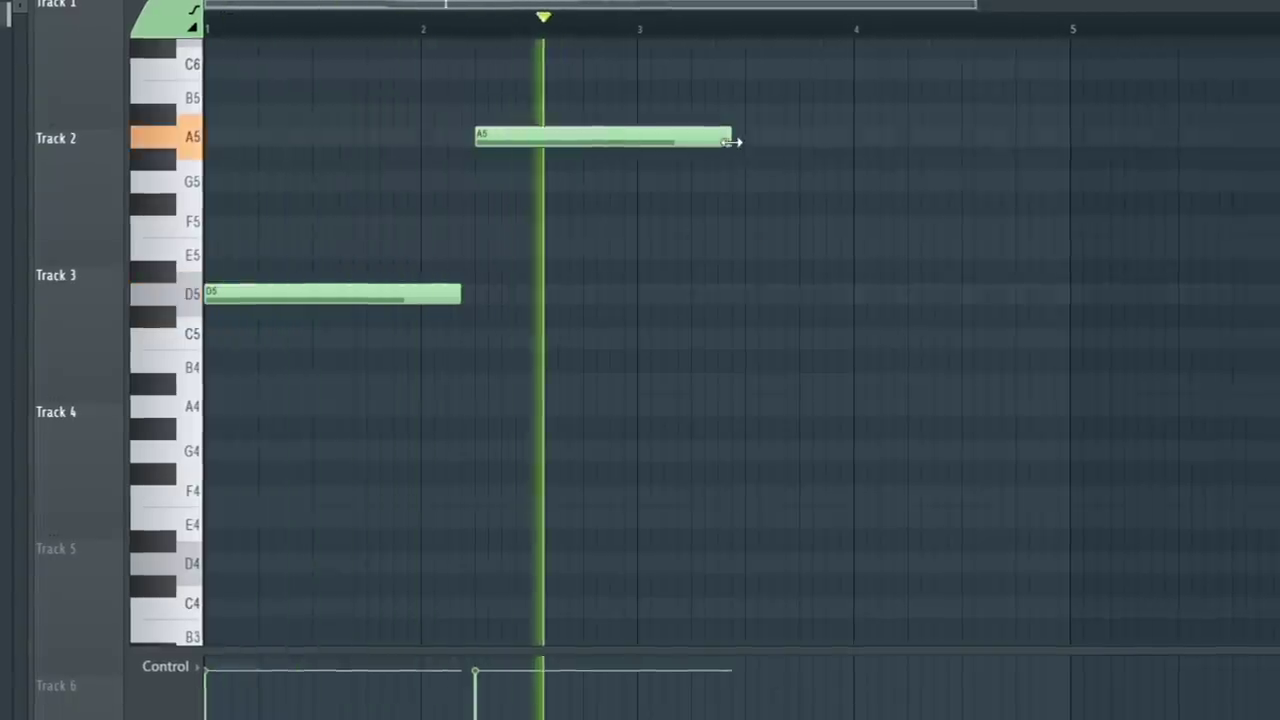
End the A5 bass note at bar 3 and add an A#5 note followed by a short A5 ending at bar 4
{"action": "left_click_drag", "start_coordinate": [731, 138], "coordinate": [637, 138]}
{"action": "left_click", "coordinate": [650, 114]}
{"action": "left_click", "coordinate": [806, 138]}
{"action": "left_click_drag", "start_coordinate": [960, 137], "coordinate": [853, 137]}
Fill bar 4 with short A#5, A5, G5 and A#5 notes, and extend the opening D5 to meet the first A5
{"action": "left_click", "coordinate": [865, 115]}
{"action": "left_click", "coordinate": [935, 134]}
{"action": "left_click", "coordinate": [990, 180]}
{"action": "left_click", "coordinate": [1040, 134]}
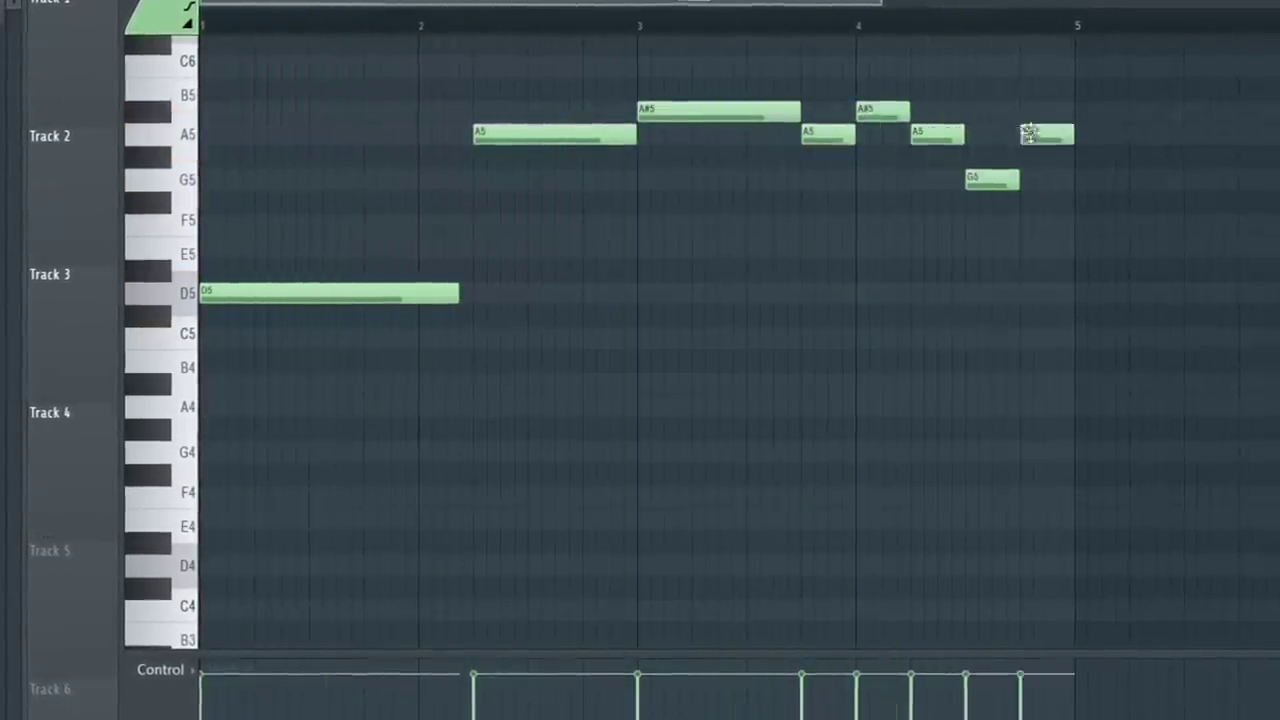
{"action": "left_click_drag", "start_coordinate": [1040, 134], "coordinate": [1051, 110]}
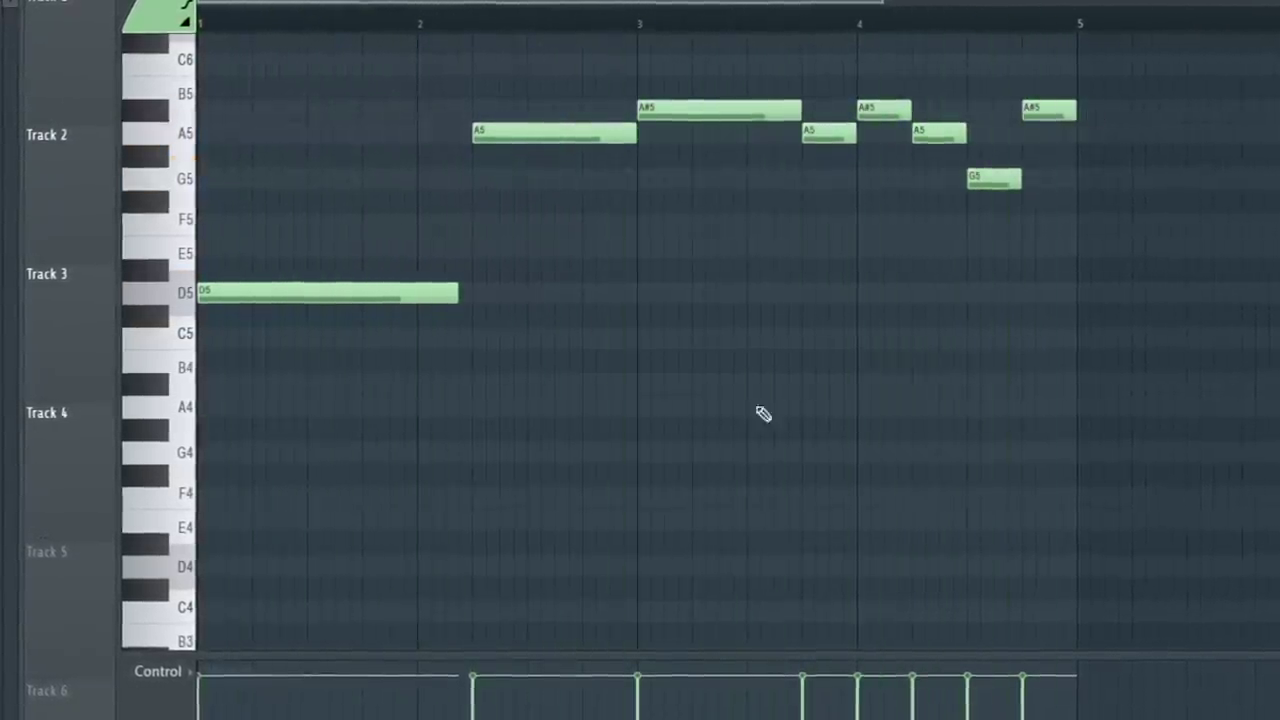
{"action": "left_click_drag", "start_coordinate": [457, 293], "coordinate": [474, 314]}
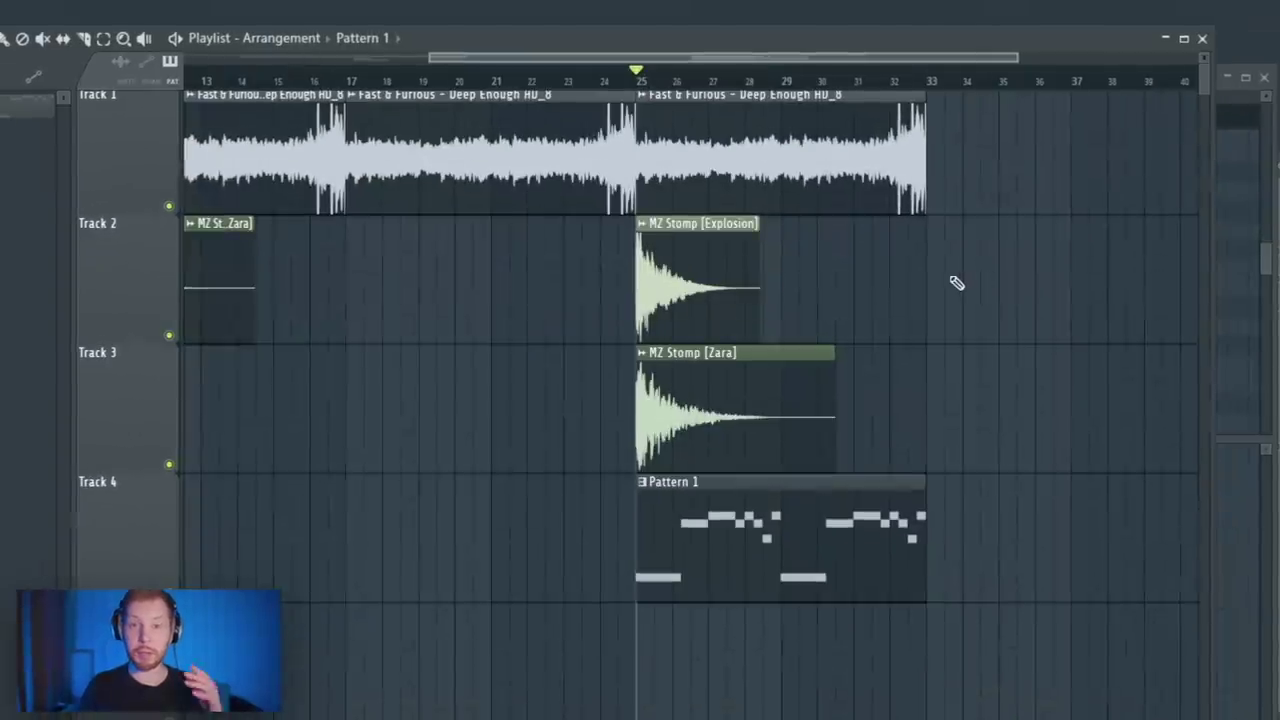
Add another Deep Enough clip on Track 1 at bar 33 and make it unique
{"action": "left_click_drag", "start_coordinate": [960, 300], "coordinate": [537, 349]}
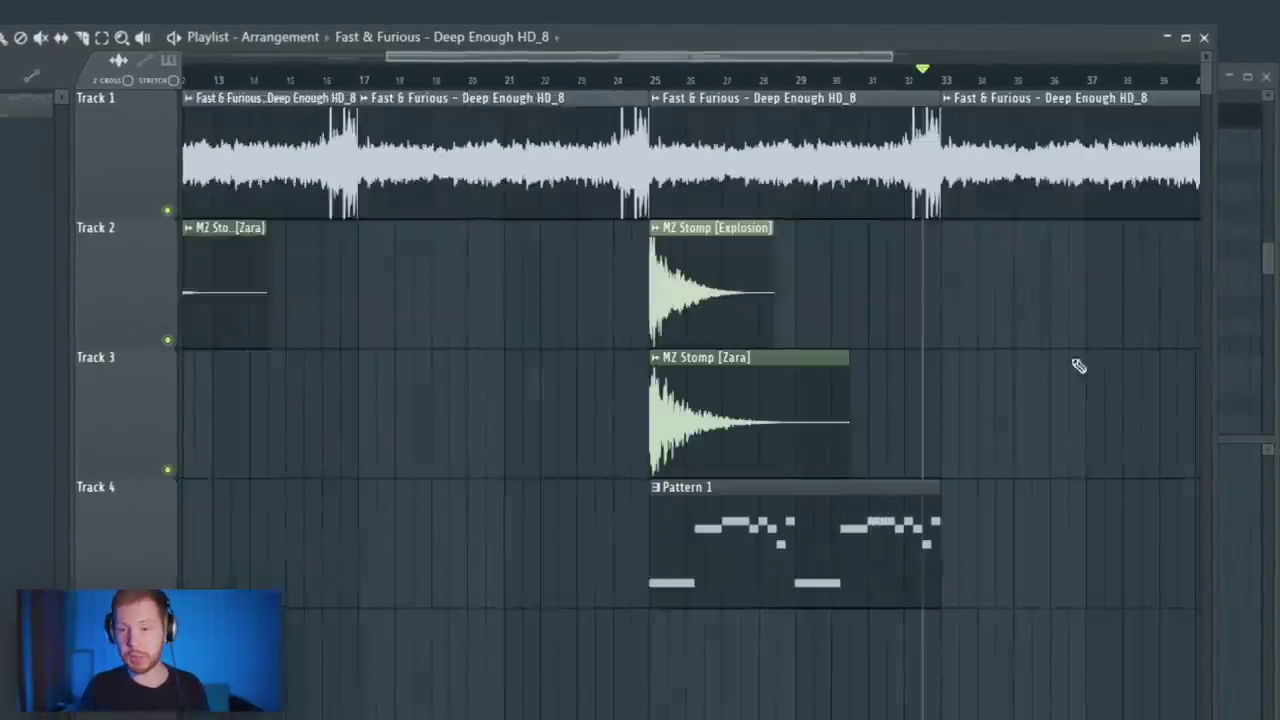
{"action": "left_click_drag", "start_coordinate": [1077, 366], "coordinate": [793, 300]}
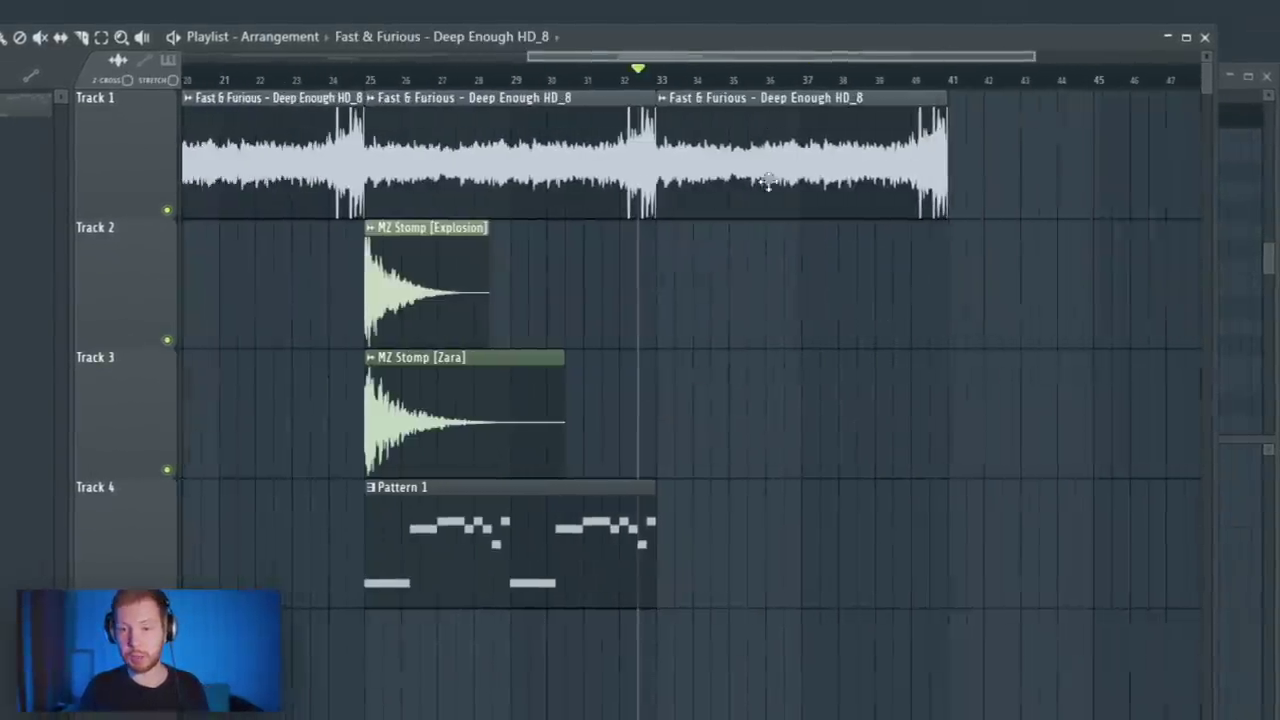
{"action": "left_click", "coordinate": [664, 104]}
{"action": "left_click", "coordinate": [724, 239]}
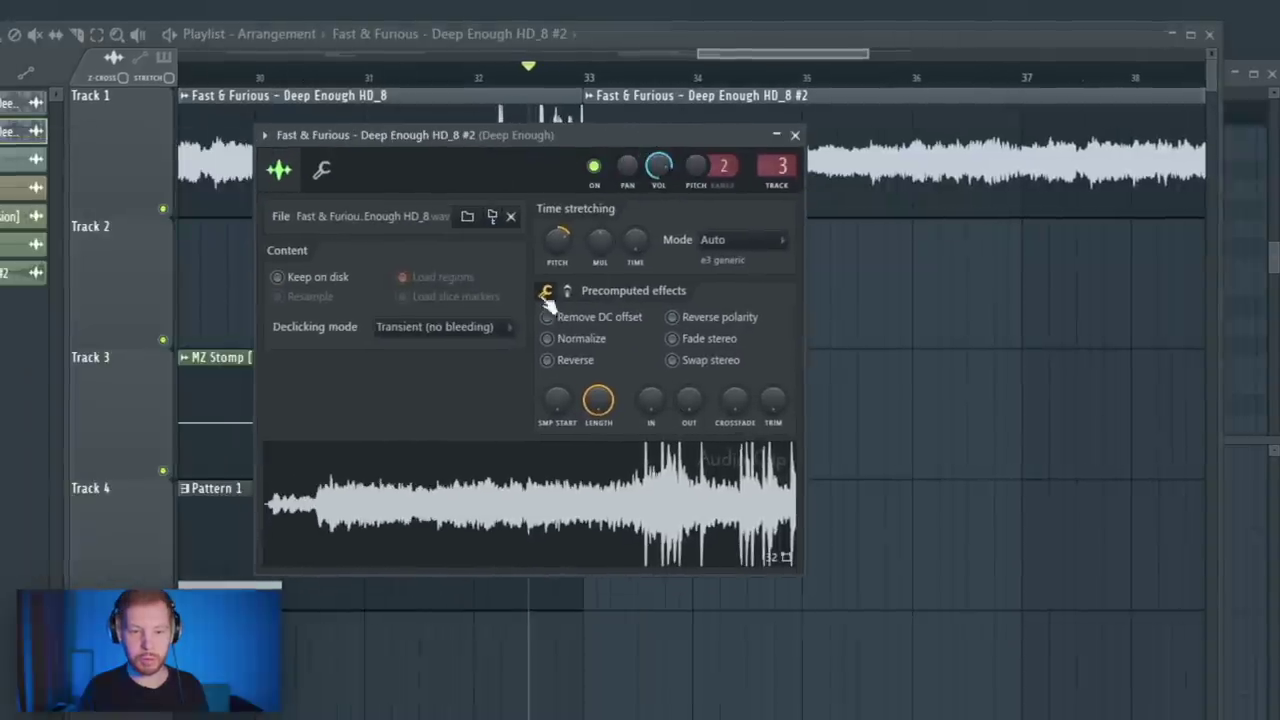
Set the unique Deep Enough clip's declicking mode to Crossfade (bleeding) and play it from bar 37
{"action": "left_click", "coordinate": [485, 328]}
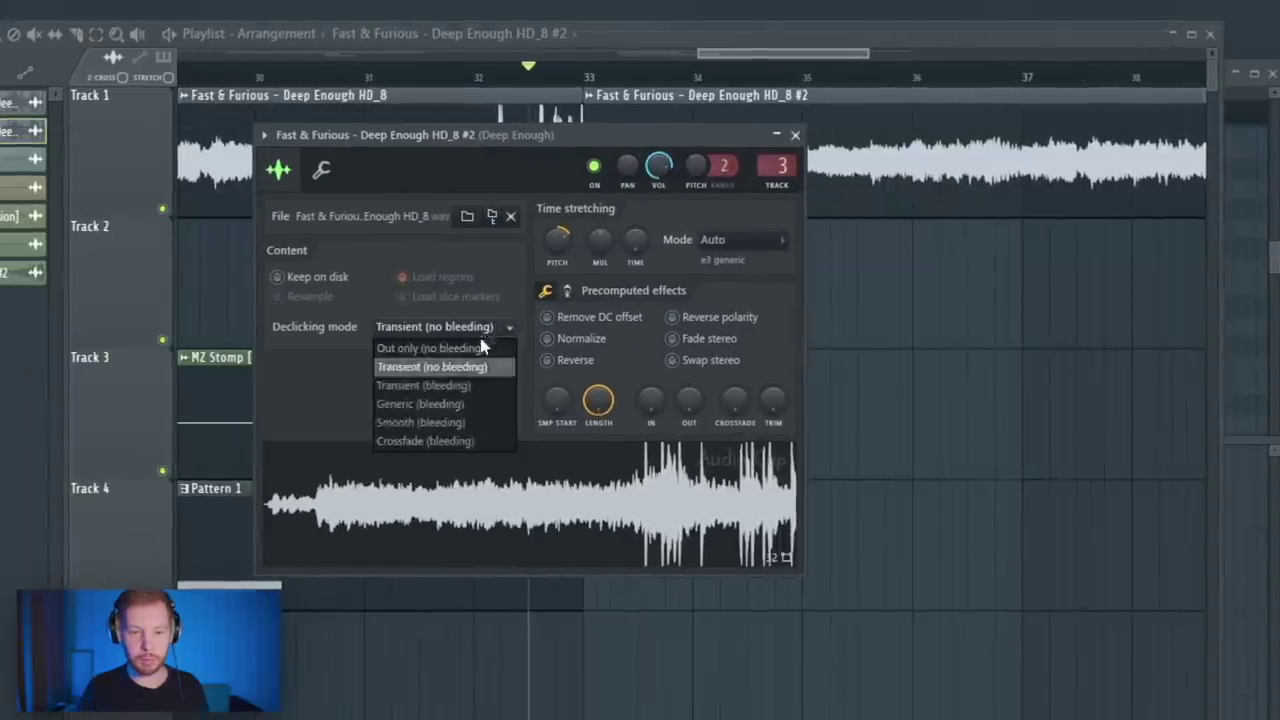
{"action": "left_click", "coordinate": [446, 448]}
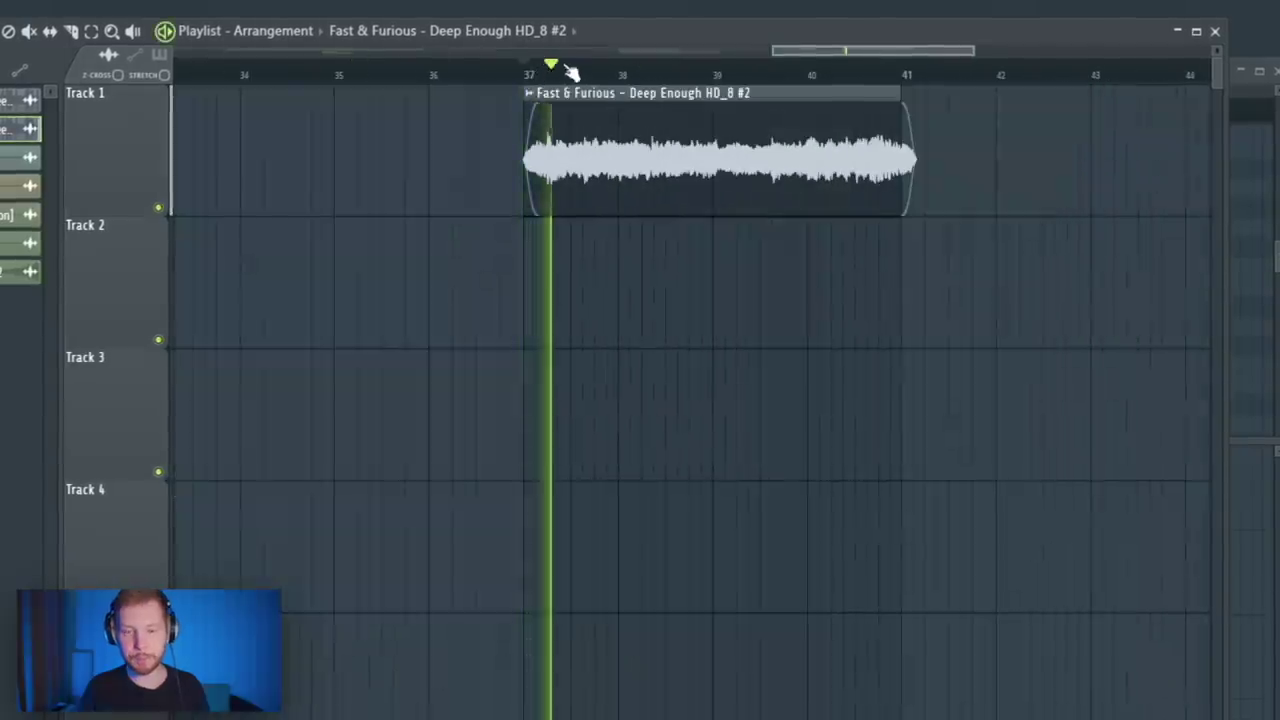
{"action": "left_click_drag", "start_coordinate": [566, 66], "coordinate": [590, 72]}
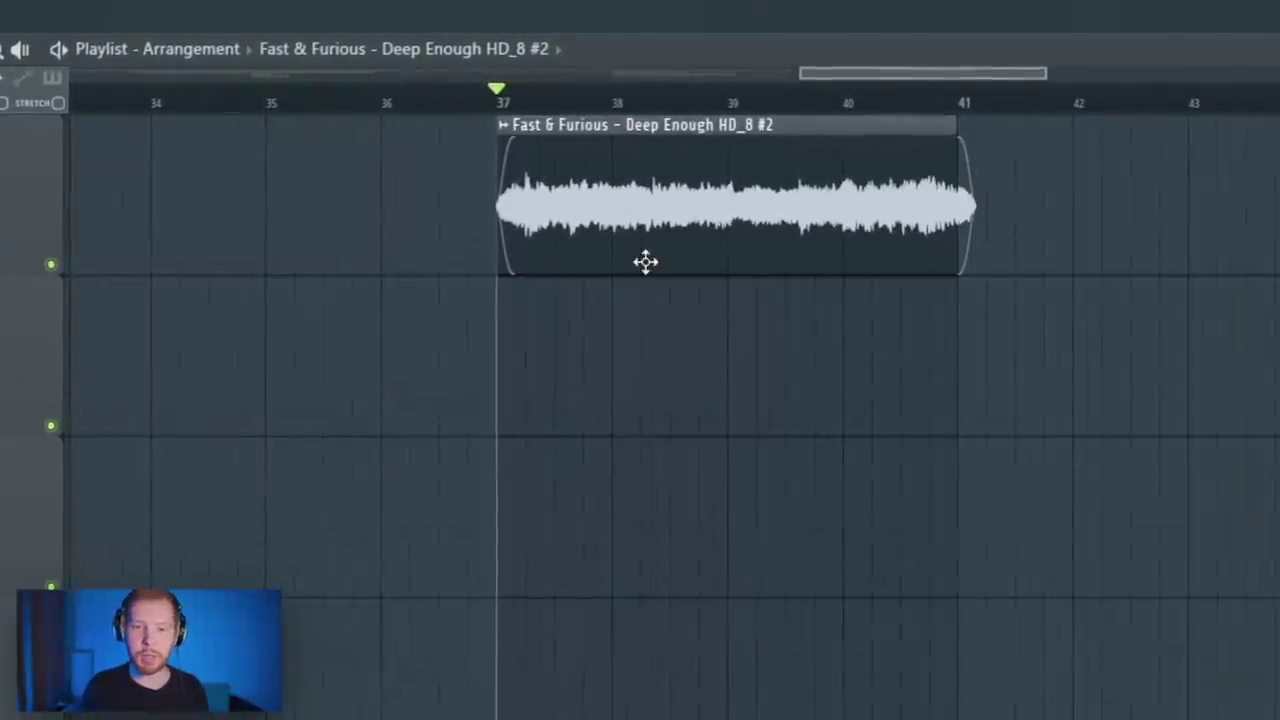
Chop the Deep Enough #2 clip at bar 37 in beats, keep only every second slice, and play the result
{"action": "left_click", "coordinate": [505, 140]}
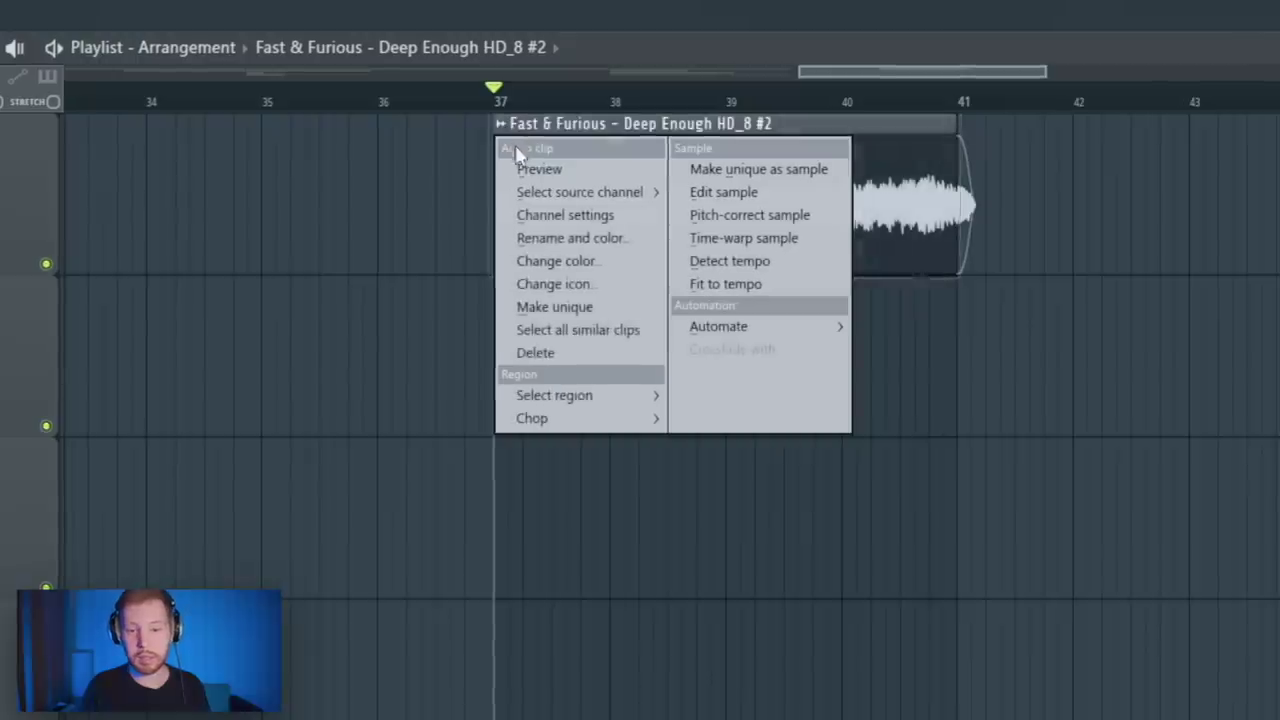
{"action": "mouse_move", "coordinate": [558, 416]}
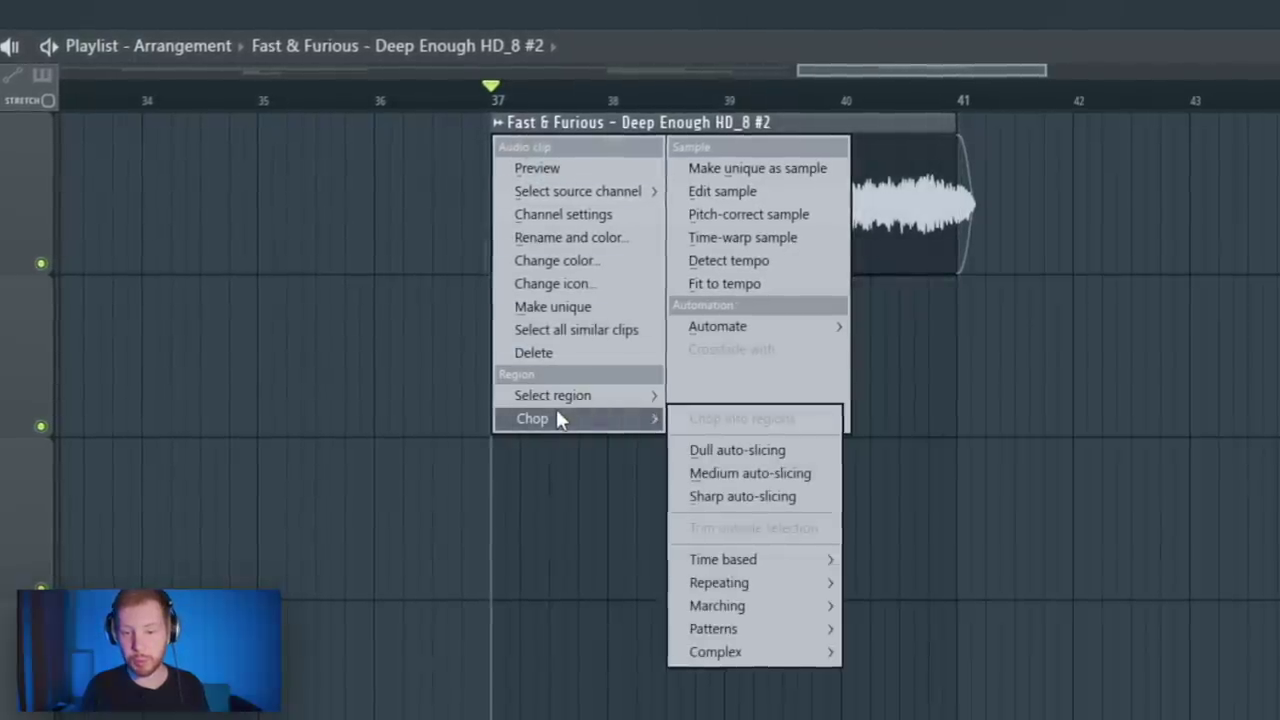
{"action": "mouse_move", "coordinate": [808, 558]}
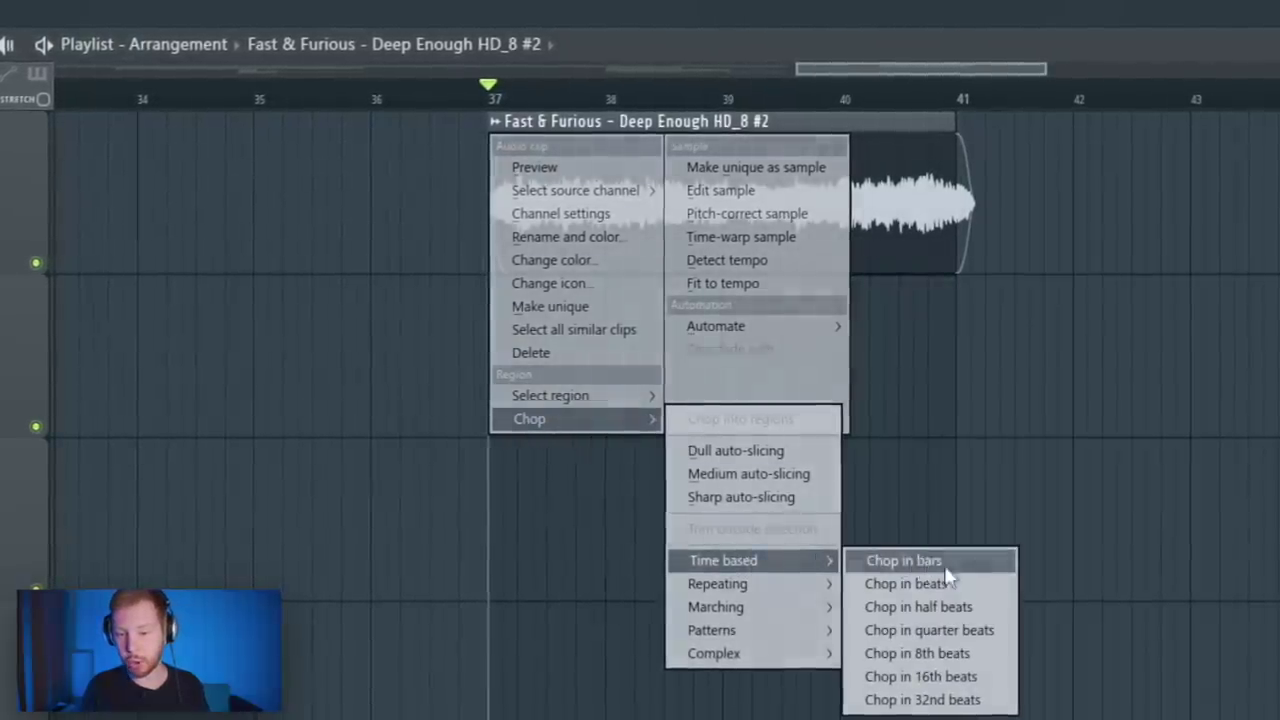
{"action": "left_click", "coordinate": [922, 582]}
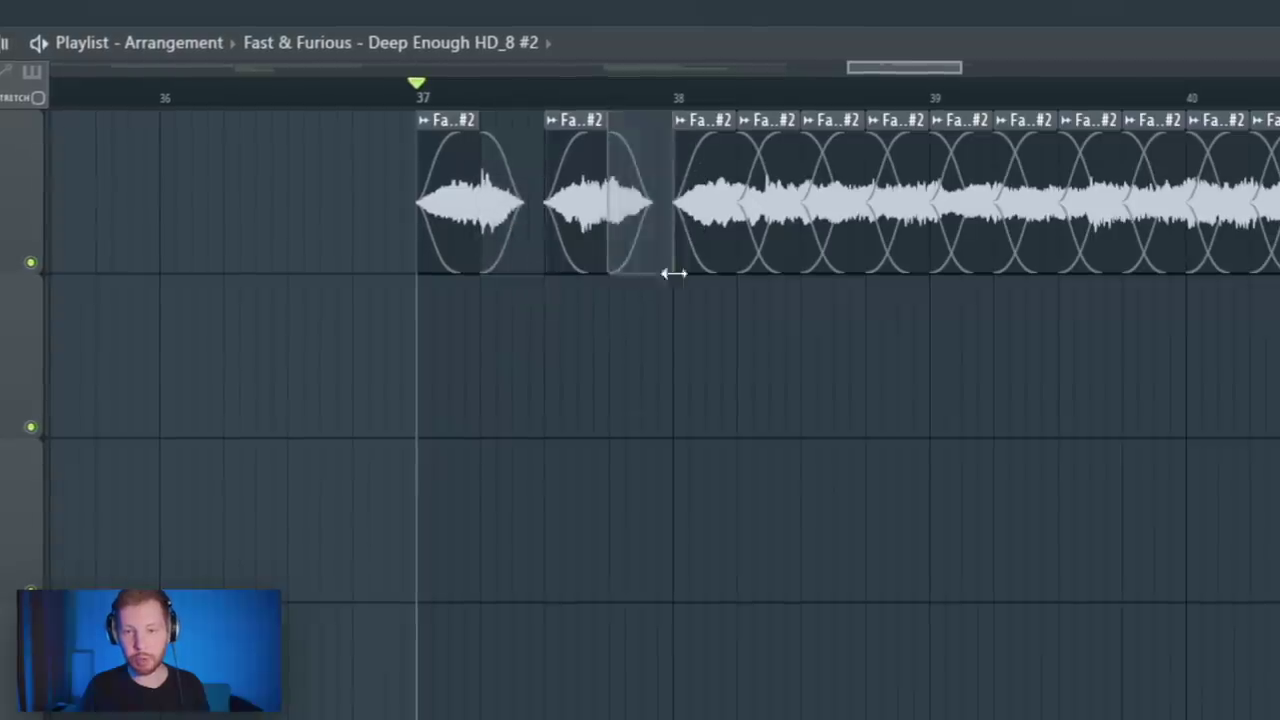
{"action": "scroll", "coordinate": [930, 260], "scroll_direction": "right", "scroll_amount": 2}
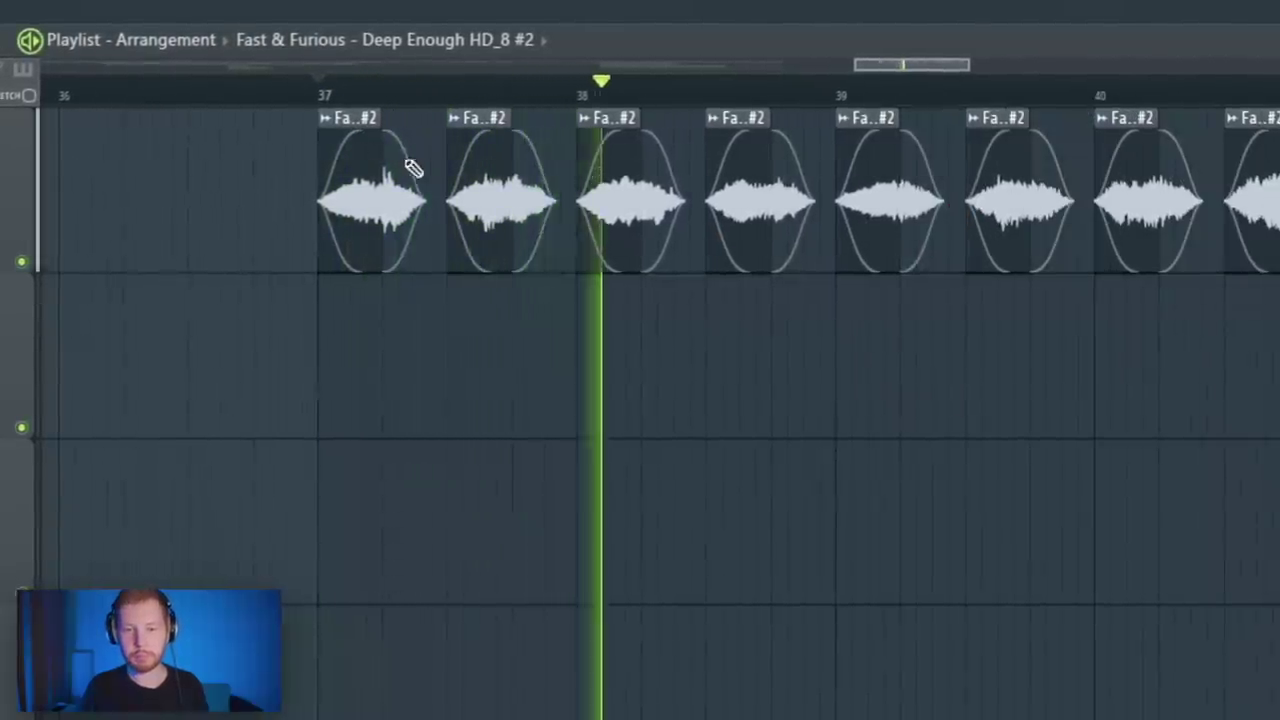
{"action": "key", "text": "space"}
Try the Out only (no bleeding) declicking mode on the Deep Enough #2 slices and play them for comparison
{"action": "double_click", "coordinate": [354, 169]}
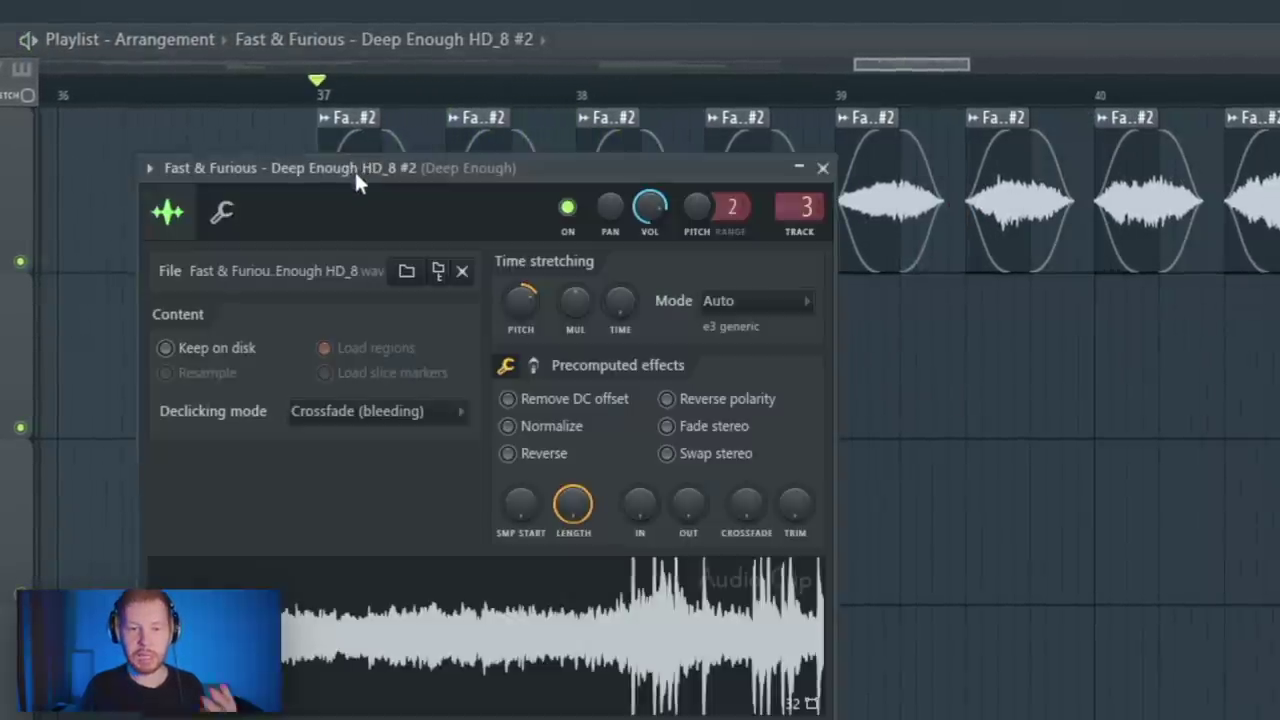
{"action": "left_click", "coordinate": [354, 411]}
{"action": "left_click", "coordinate": [363, 440]}
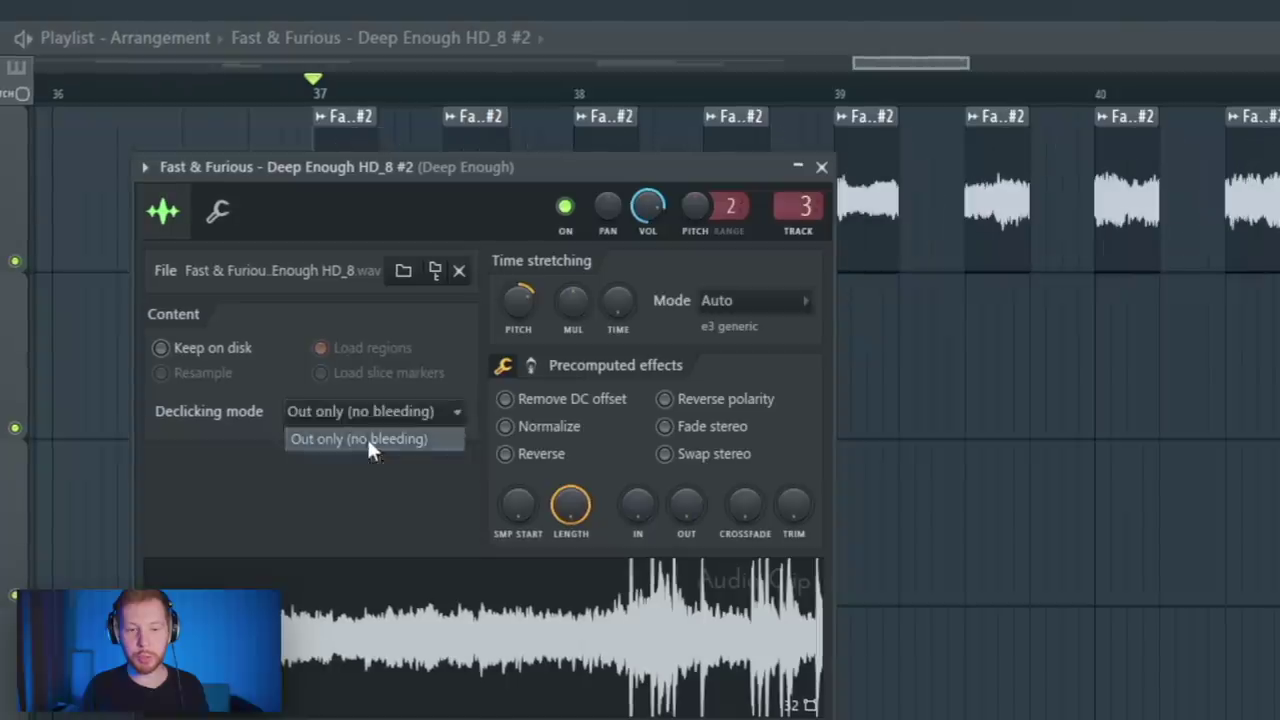
{"action": "left_click_drag", "start_coordinate": [467, 173], "coordinate": [726, 395]}
{"action": "key", "text": "space"}
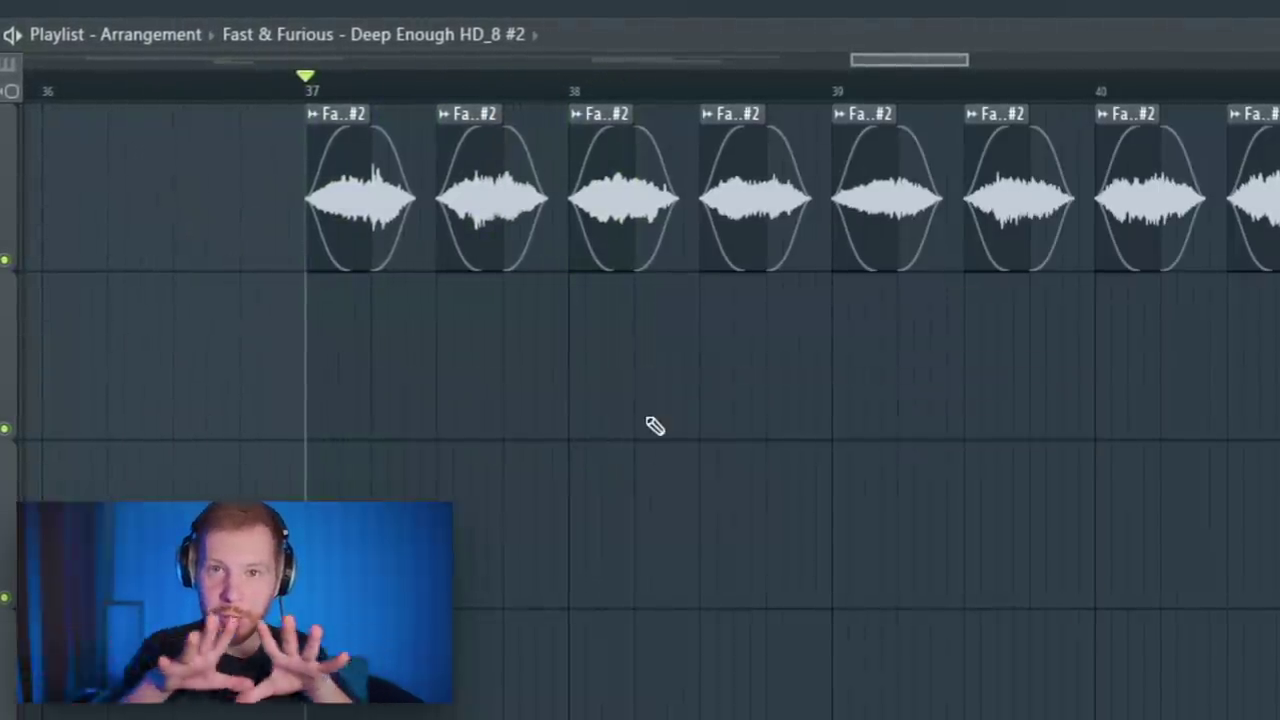
Lengthen the four slices in bars 37 and 38 slightly, shorten the four in bars 39 and 40, and play them
{"action": "scroll", "coordinate": [715, 412], "scroll_direction": "down", "scroll_amount": 3}
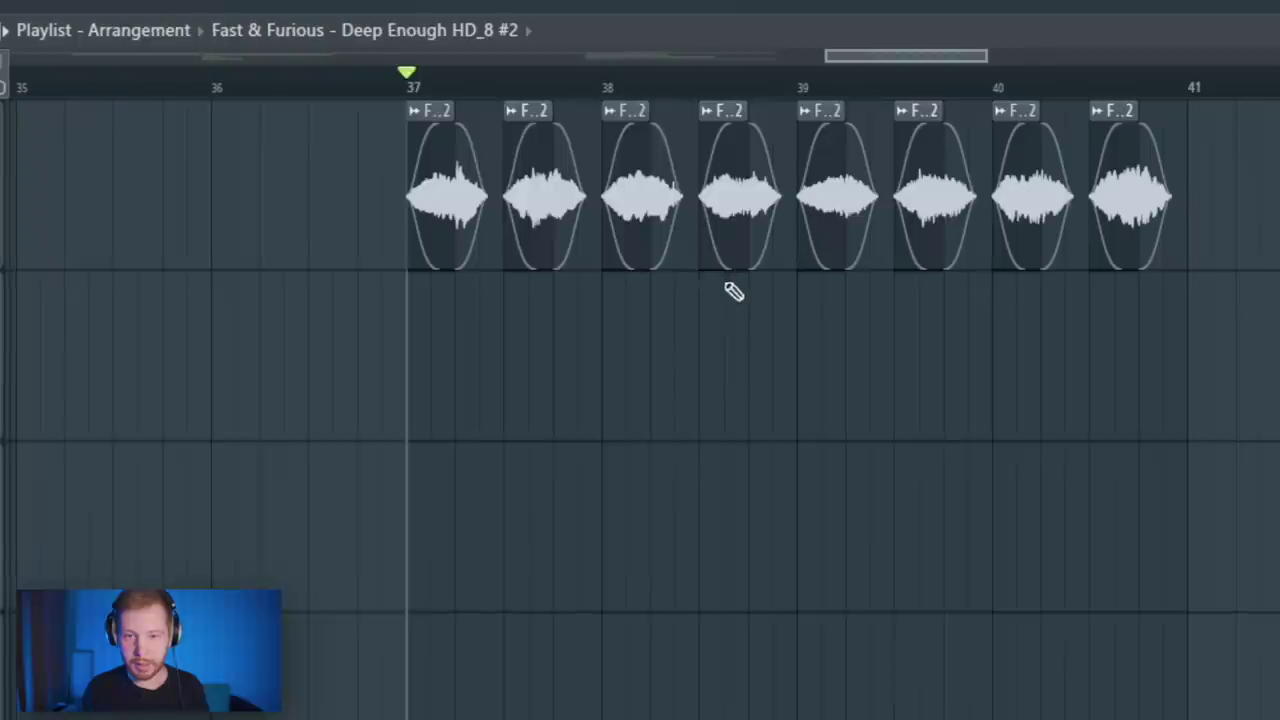
{"action": "left_click_drag", "start_coordinate": [731, 437], "coordinate": [498, 246]}
{"action": "left_click_drag", "start_coordinate": [749, 437], "coordinate": [456, 228]}
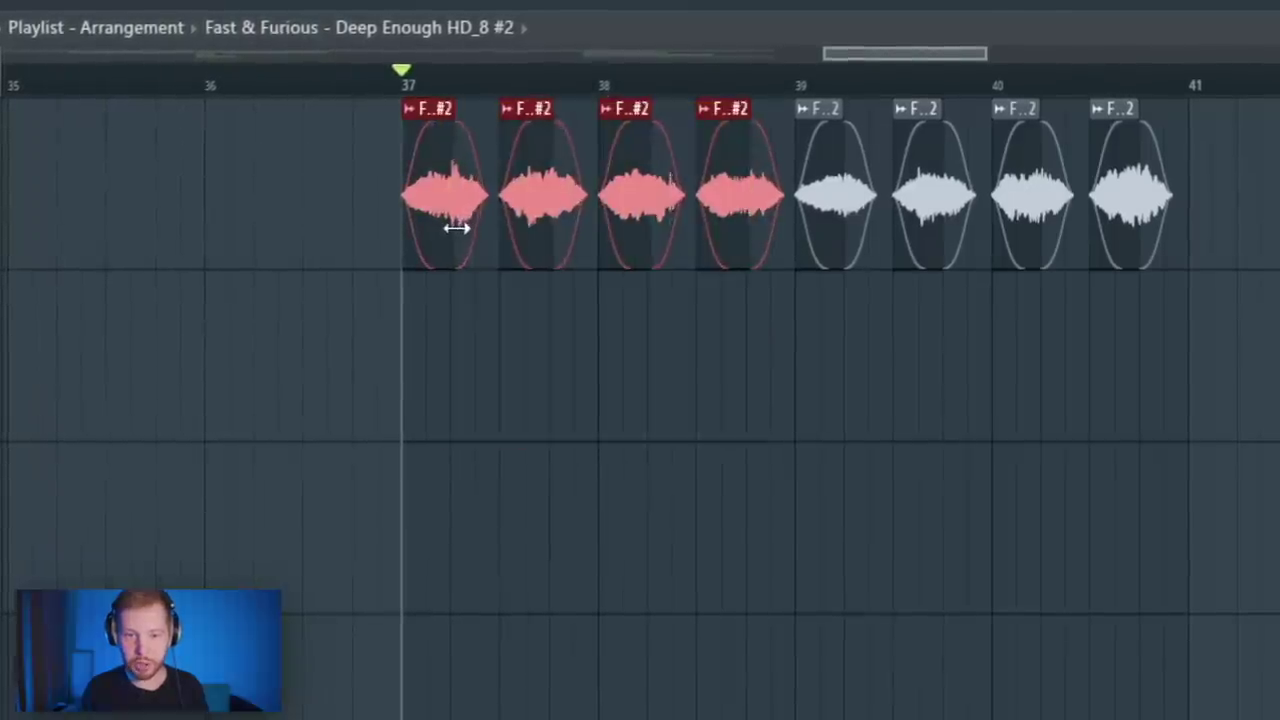
{"action": "left_click_drag", "start_coordinate": [1242, 235], "coordinate": [836, 220]}
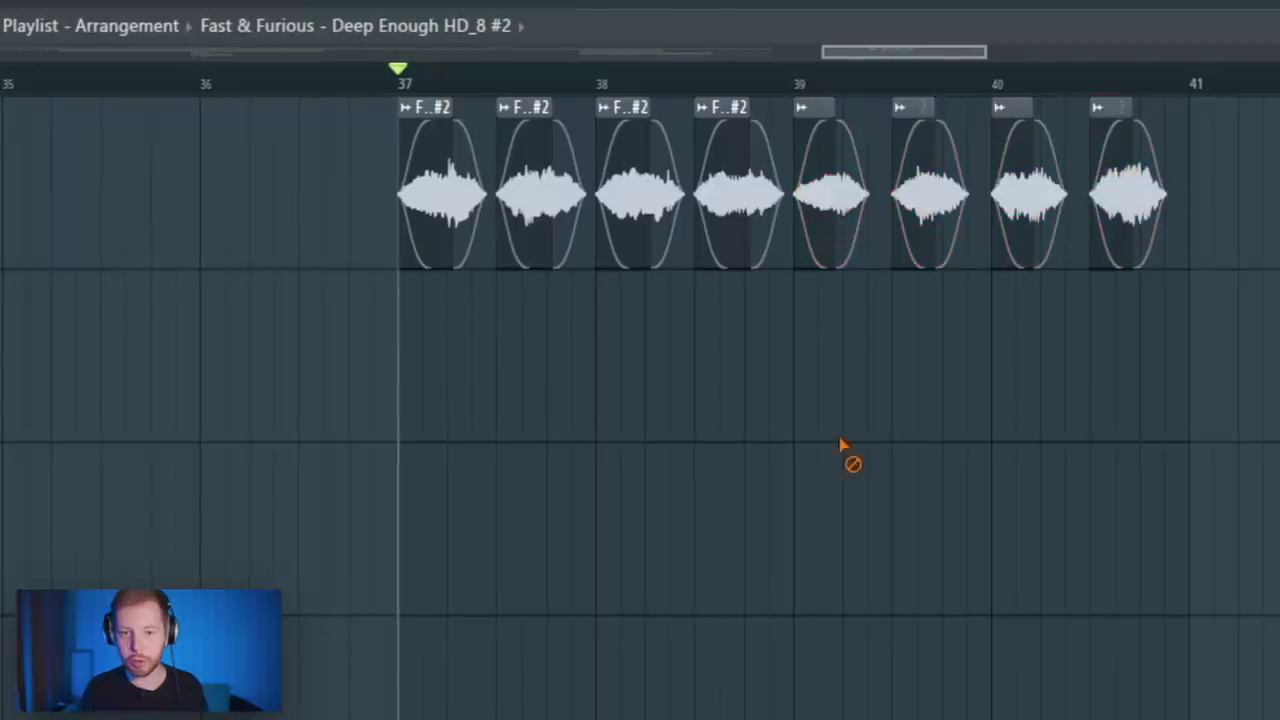
{"action": "key", "text": "space"}
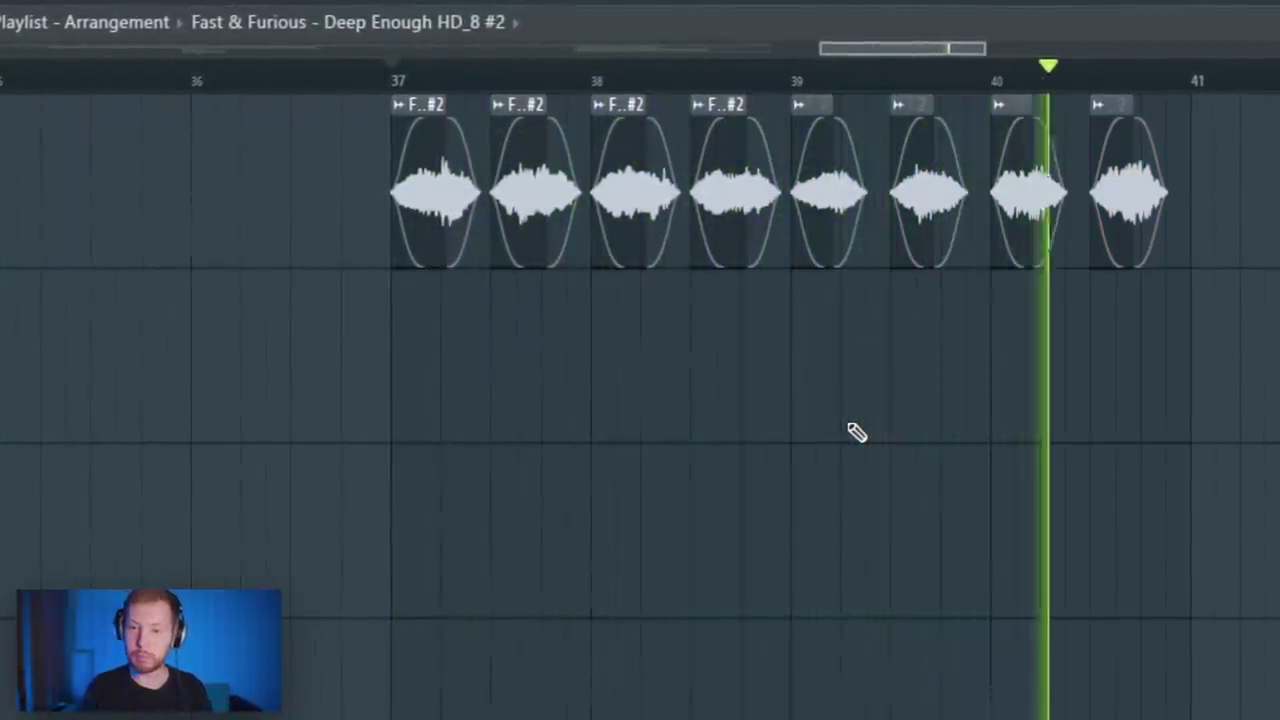
{"action": "key", "text": "space"}
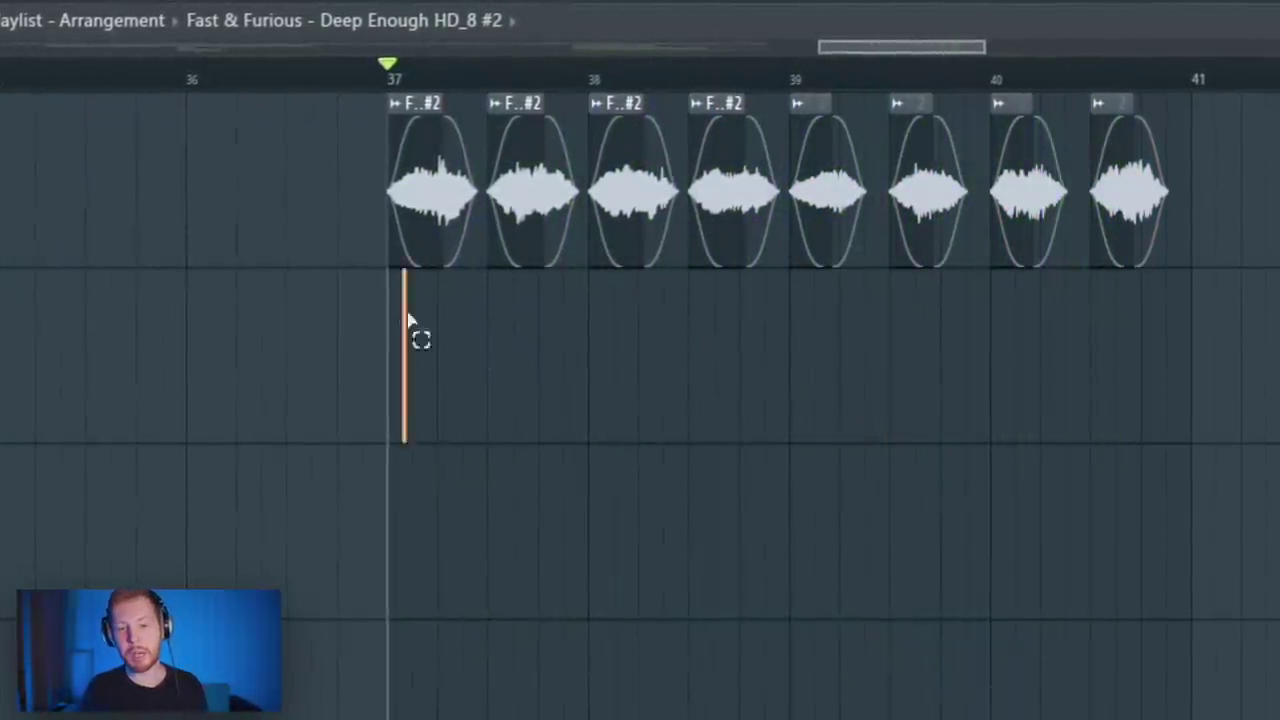
Duplicate the eight slices to bar 41 and select the time range from bar 37 to bar 45
{"action": "left_click_drag", "start_coordinate": [408, 318], "coordinate": [787, 234]}
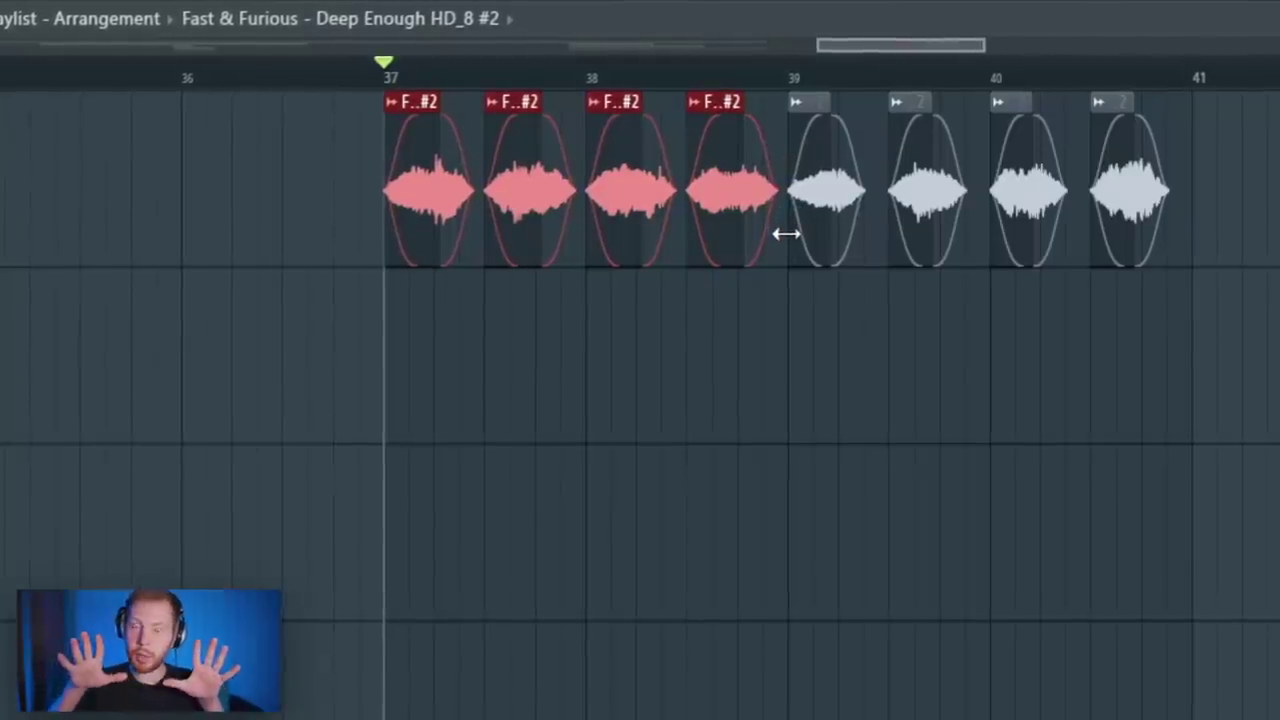
{"action": "left_click_drag", "start_coordinate": [1185, 385], "coordinate": [838, 155]}
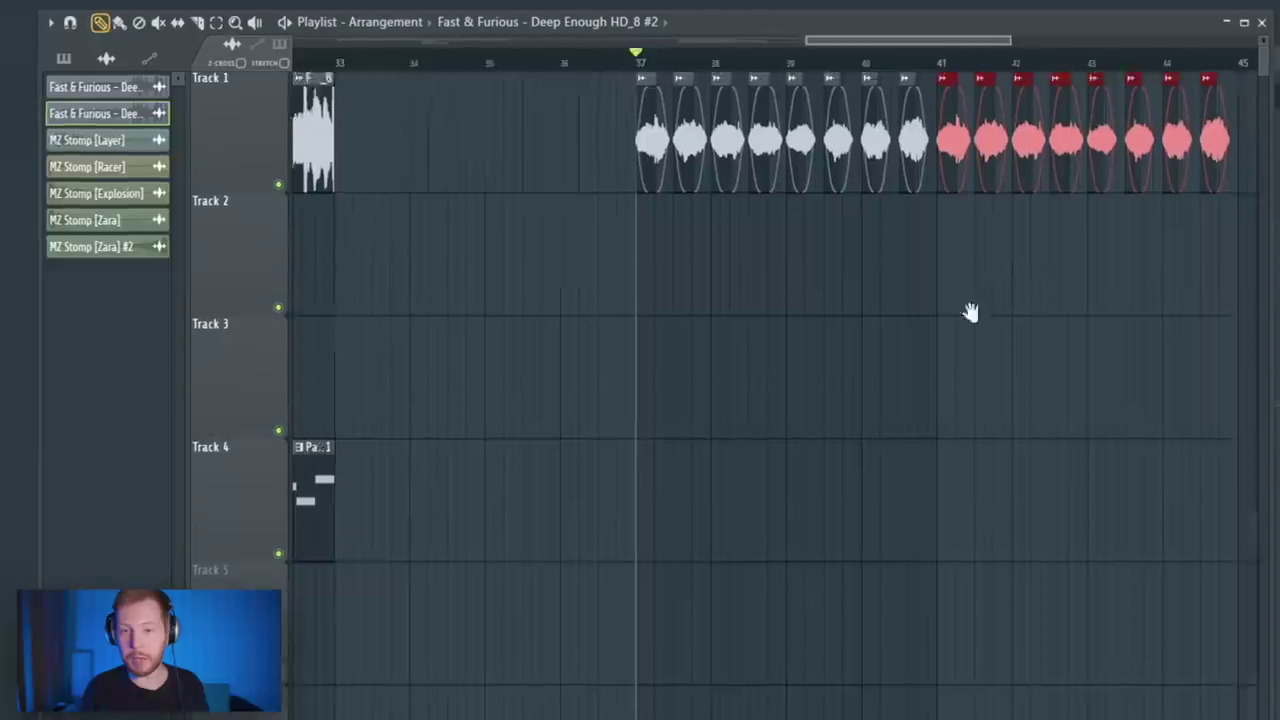
{"action": "scroll", "coordinate": [966, 308], "scroll_direction": "right", "scroll_amount": 2}
{"action": "left_click_drag", "start_coordinate": [1158, 67], "coordinate": [549, 62]}
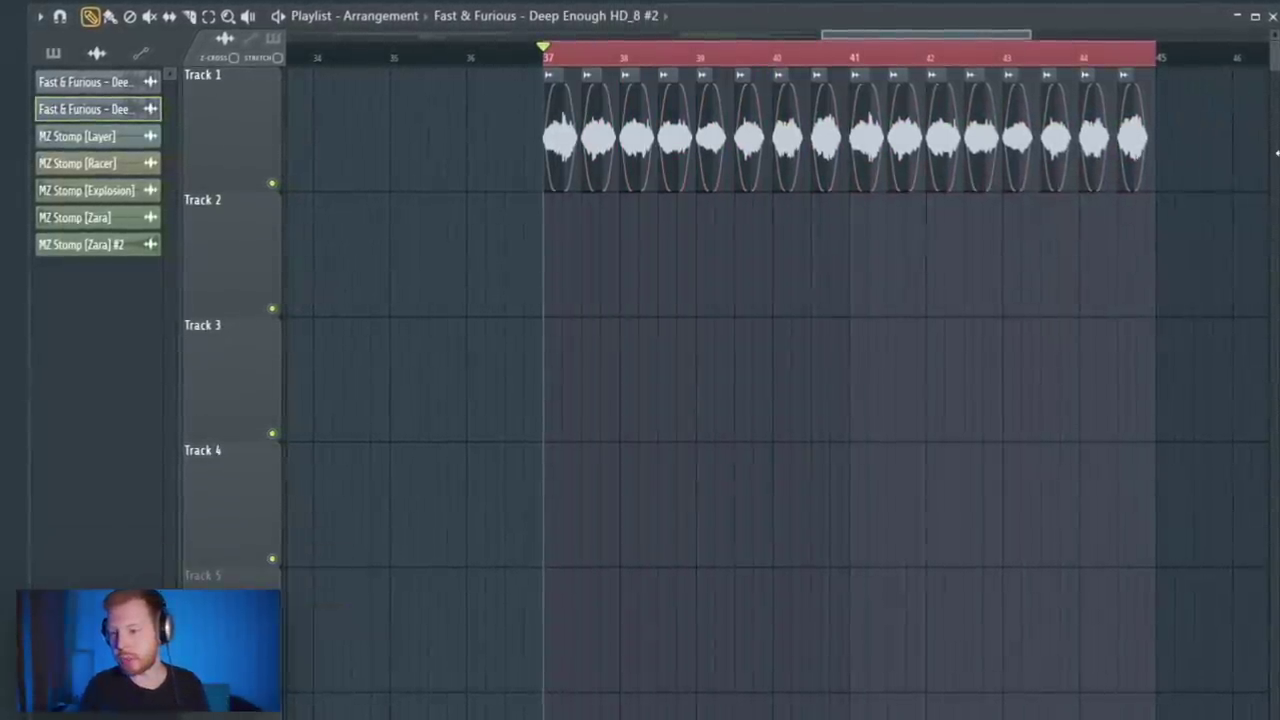
Load Looperator in the first effect slot of the Deep Enough mixer track and initialize all of its sequencer rows
{"action": "key", "text": "F9"}
{"action": "left_click", "coordinate": [1219, 197]}
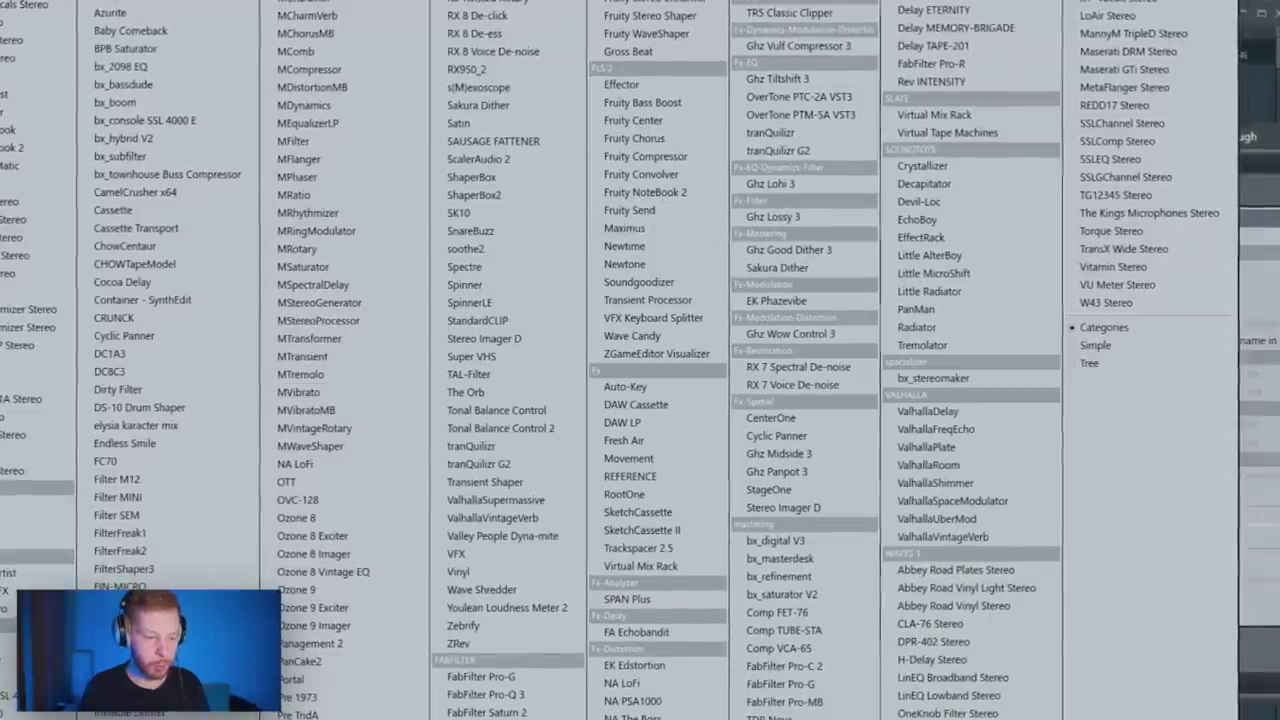
{"action": "left_click", "coordinate": [122, 715]}
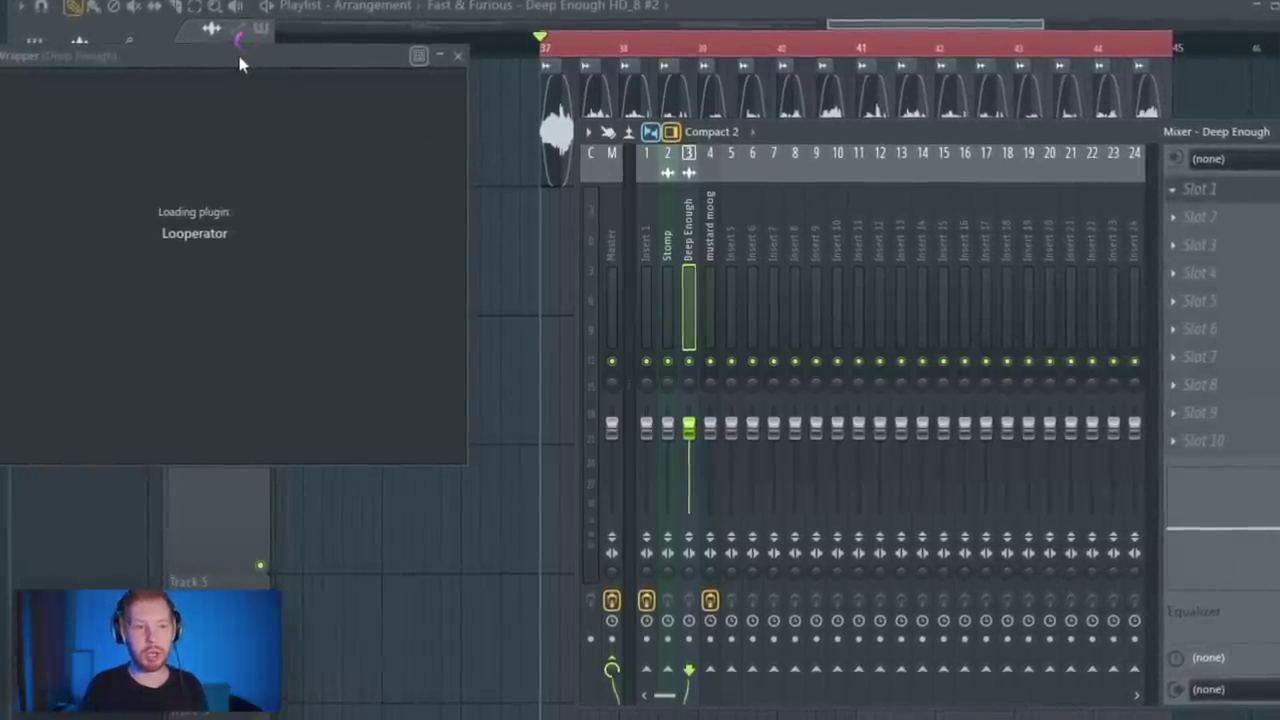
{"action": "left_click", "coordinate": [1066, 153]}
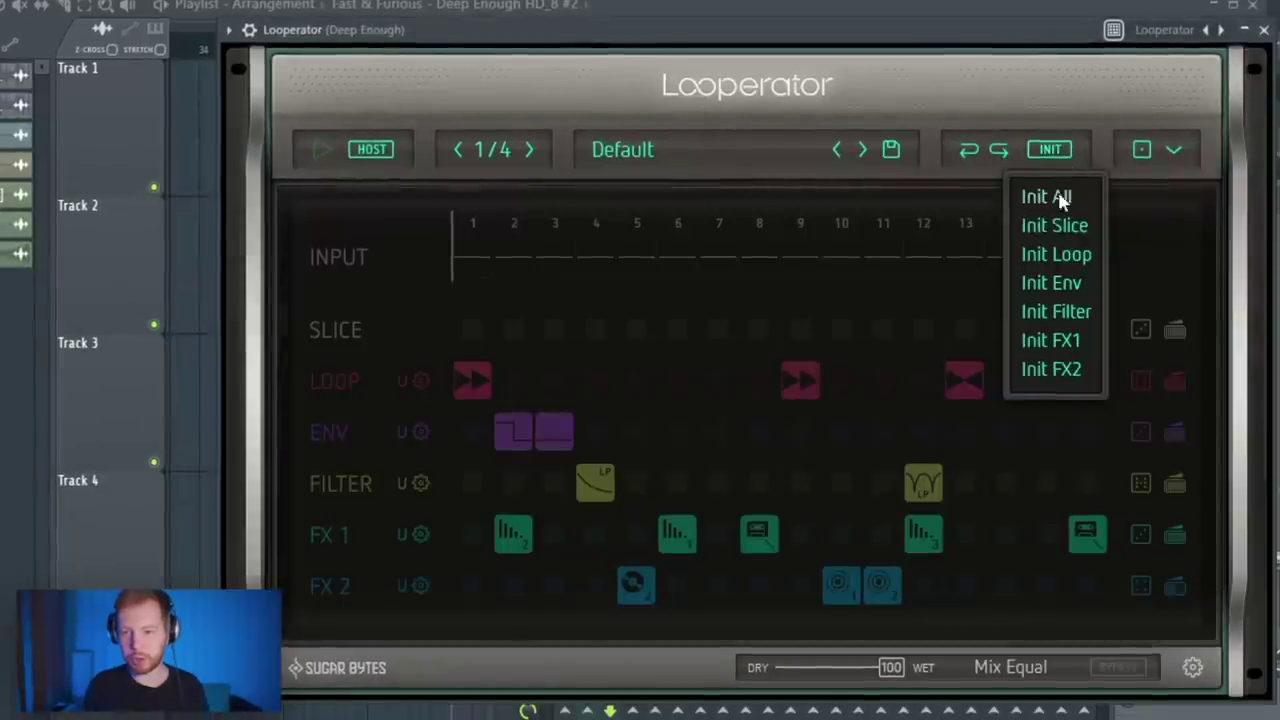
{"action": "left_click", "coordinate": [1062, 199]}
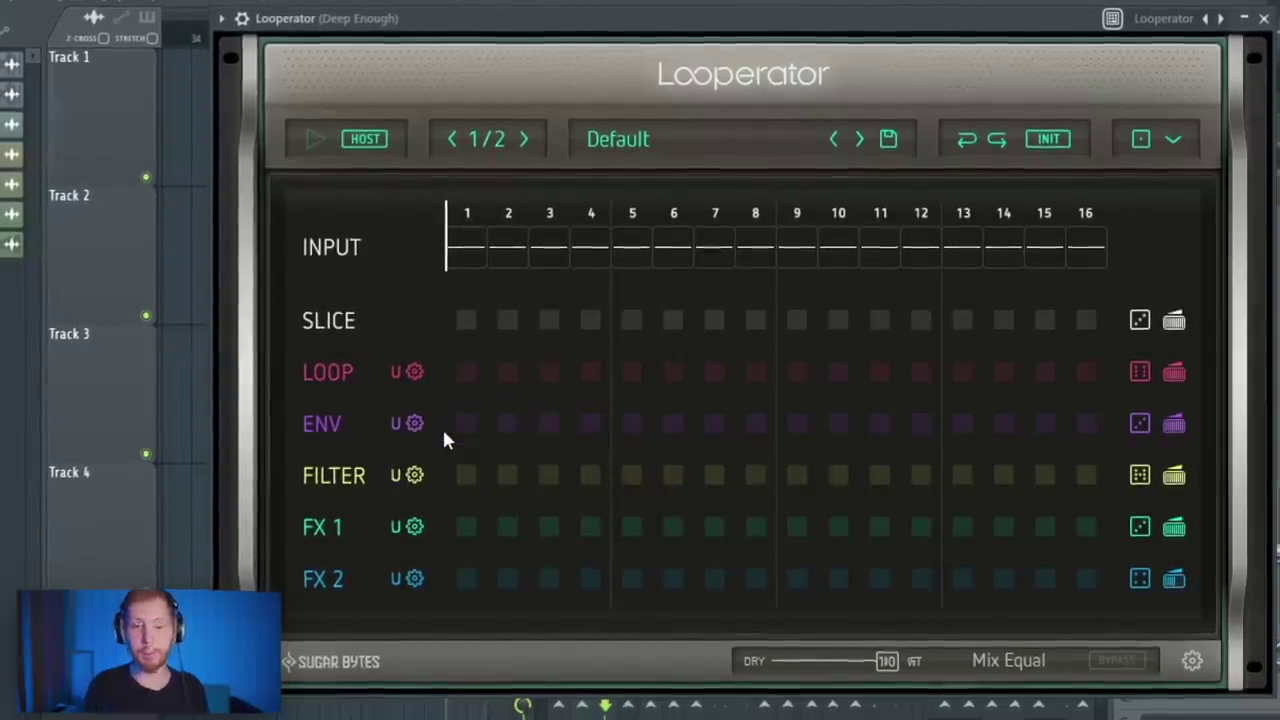
Place the Tapestop Slow effect on Looperator's FX 1 row at steps 4 and 12, playing the loop in between
{"action": "left_click", "coordinate": [467, 527]}
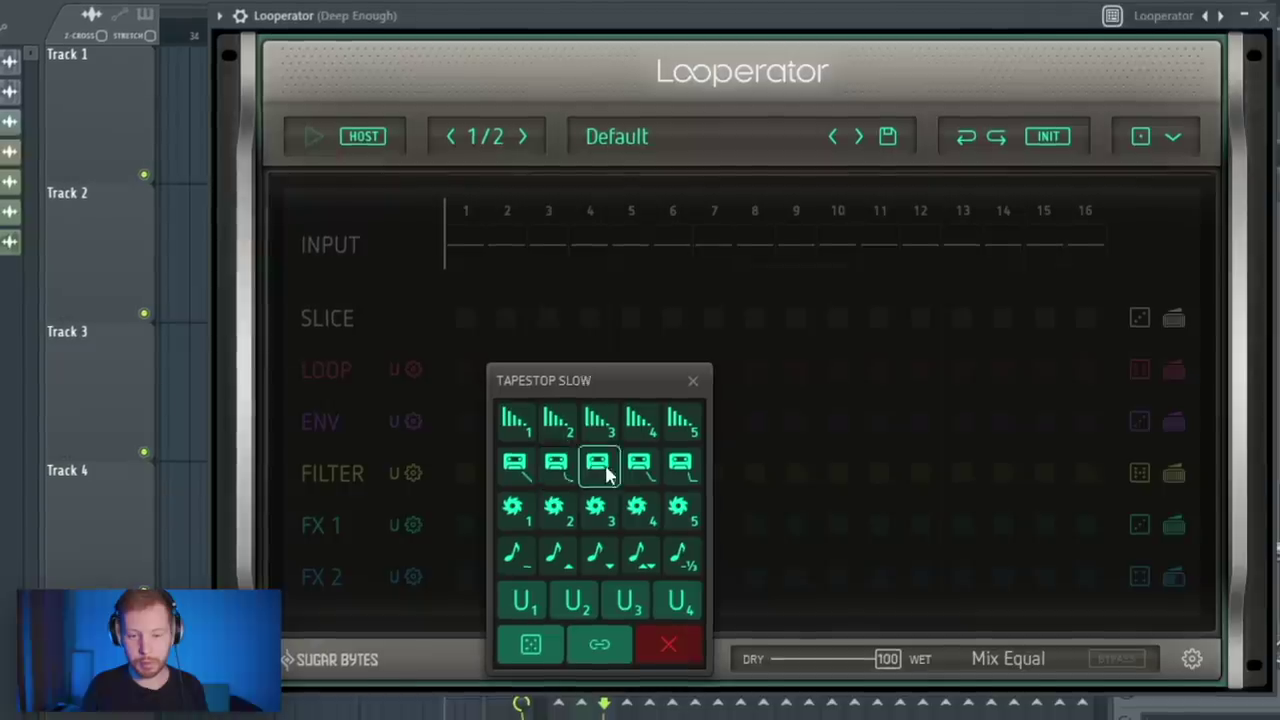
{"action": "left_click", "coordinate": [605, 473]}
{"action": "key", "text": "space"}
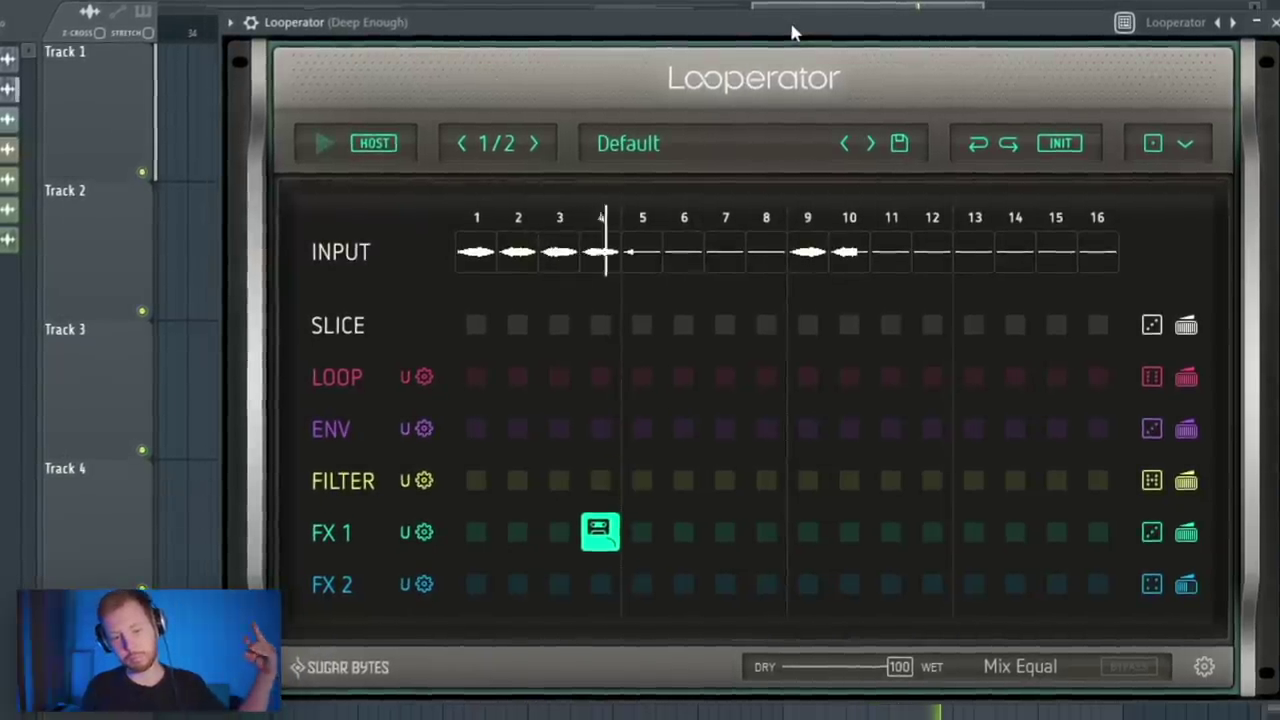
{"action": "left_click", "coordinate": [931, 531]}
{"action": "left_click", "coordinate": [929, 467]}
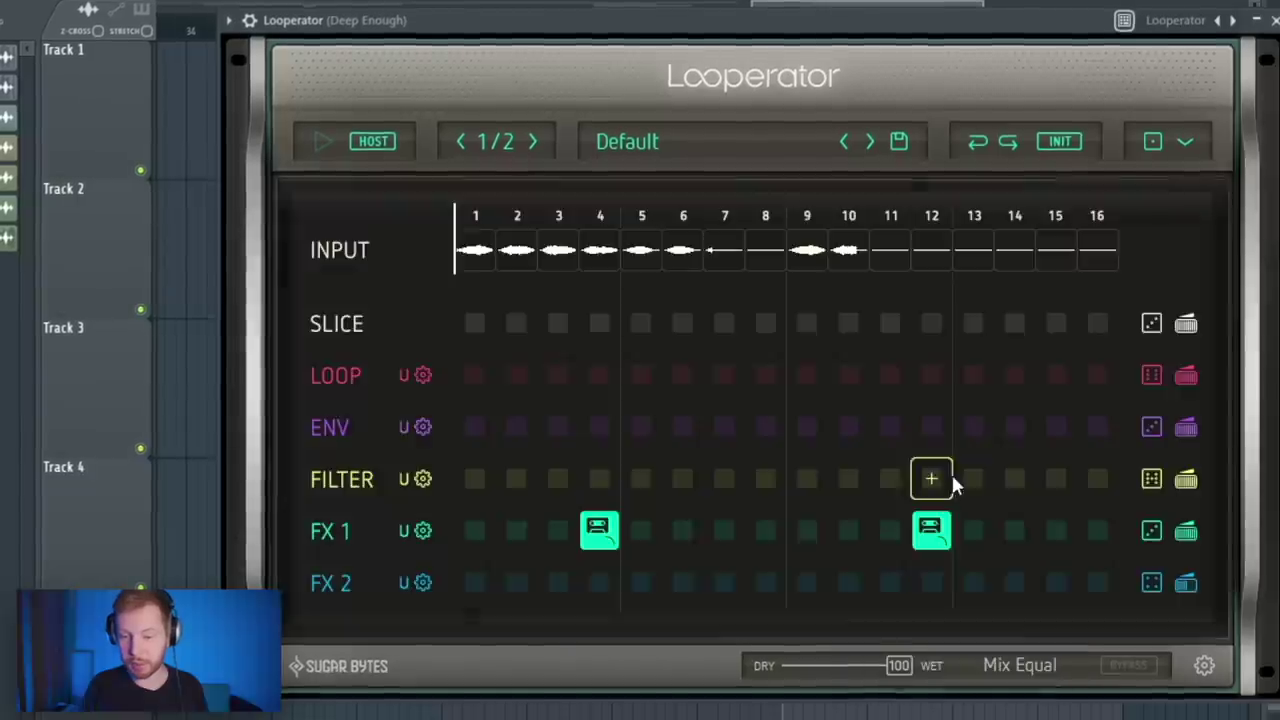
Place the decaying-bars effect number 2 on the FX 1 row at steps 5 and 13 and play the loop
{"action": "left_click", "coordinate": [660, 575]}
{"action": "left_click", "coordinate": [628, 430]}
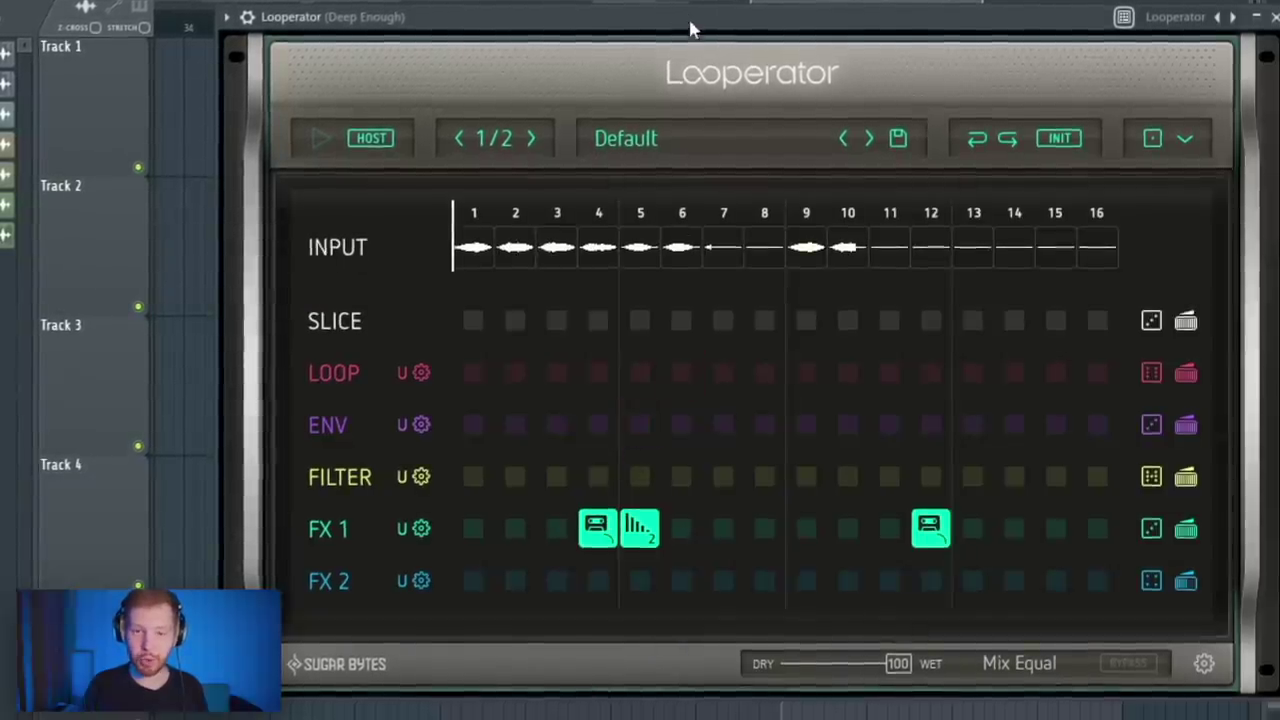
{"action": "left_click_drag", "start_coordinate": [690, 21], "coordinate": [714, 43]}
{"action": "key", "text": "space"}
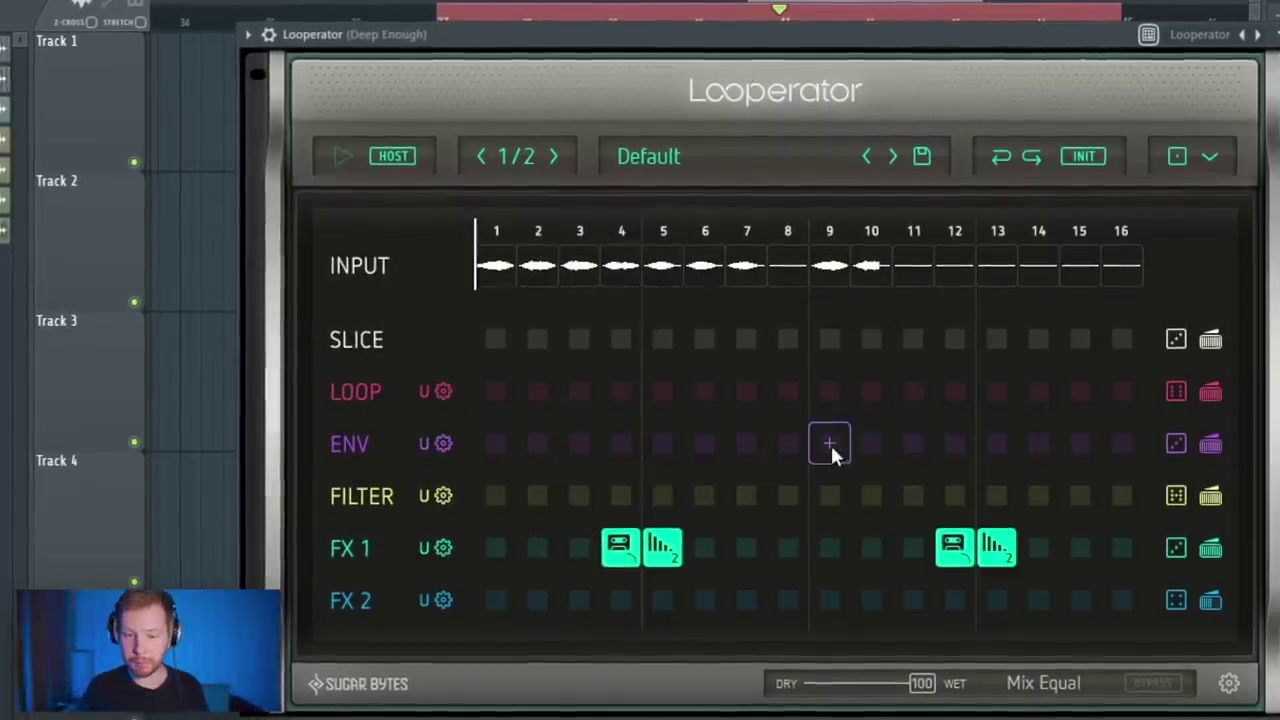
Place loop 12 at step 8 and the first tonal delay effect on FX 1 at step 7, and play the loop
{"action": "left_click", "coordinate": [779, 392]}
{"action": "left_click", "coordinate": [745, 546]}
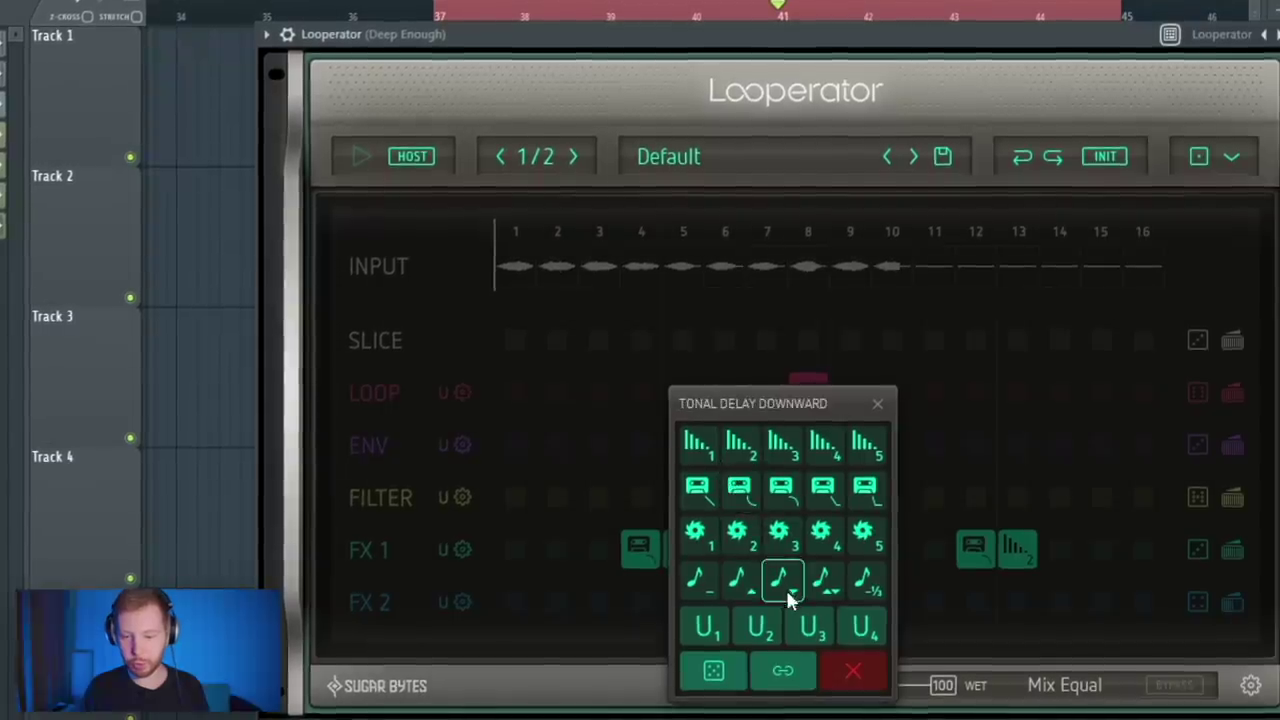
{"action": "left_click", "coordinate": [711, 585]}
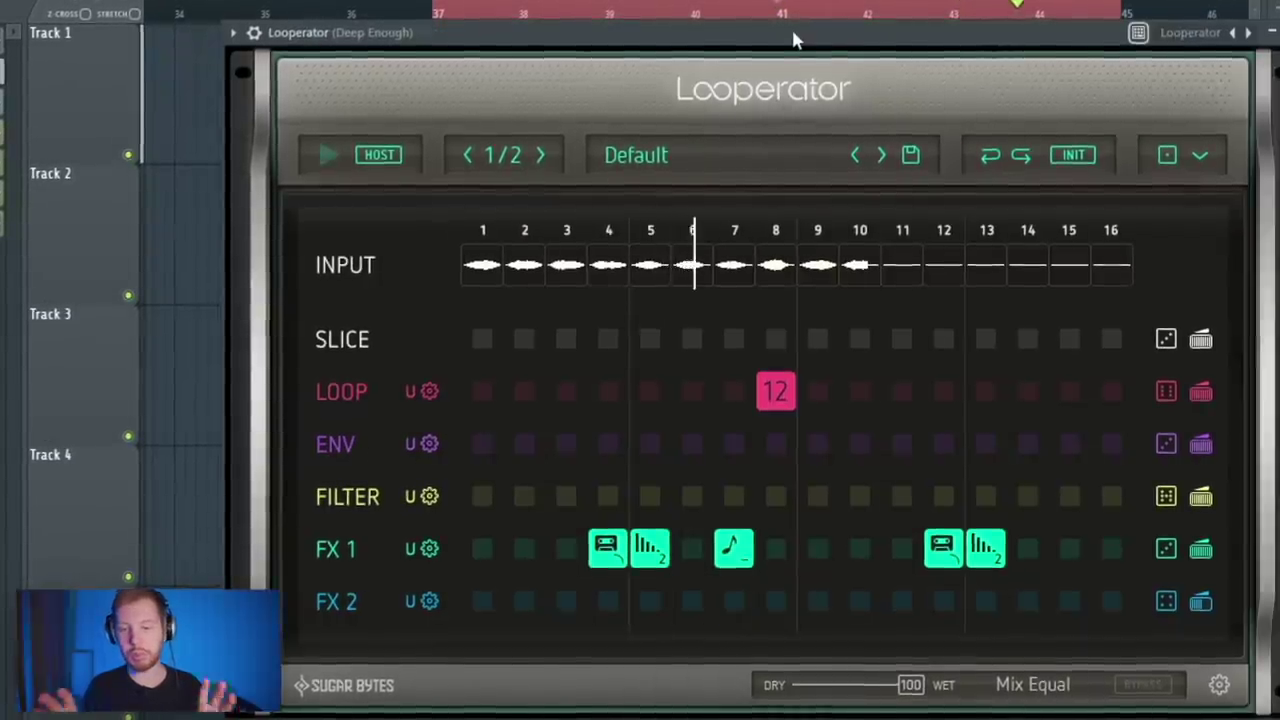
{"action": "key", "text": "space"}
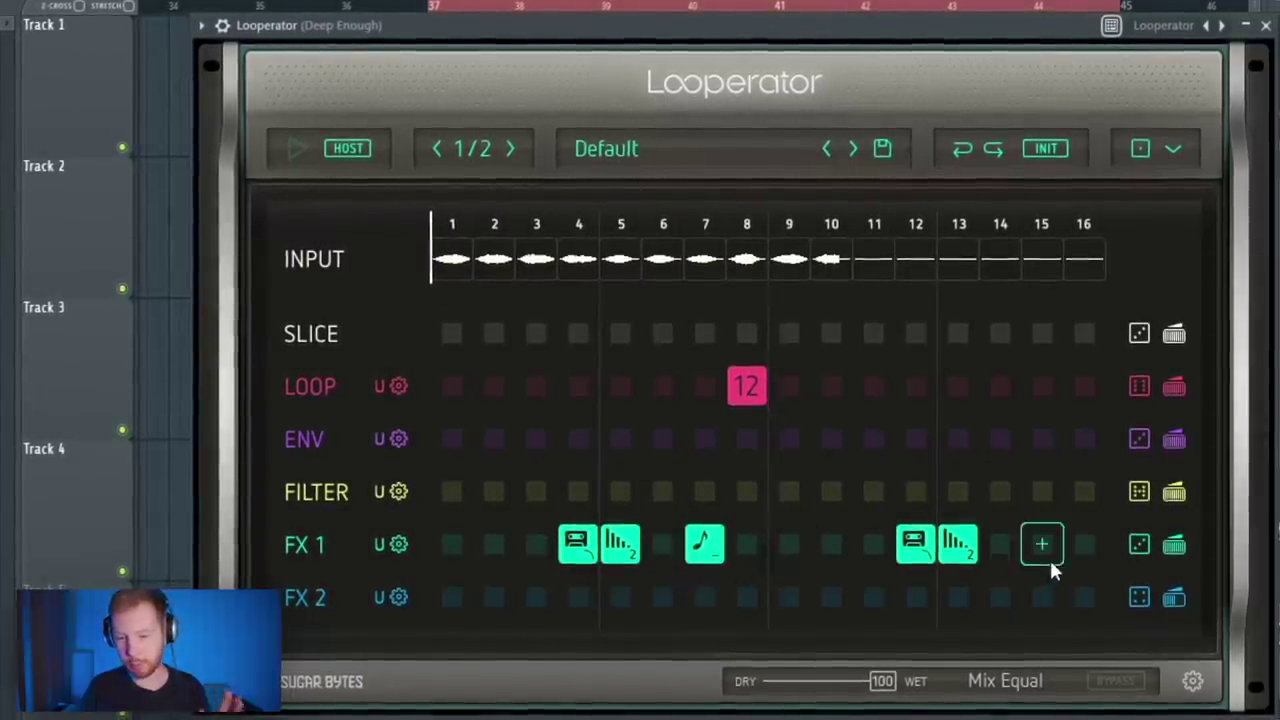
Place loop 12 at step 16 and the clock effect with the upward arrow on FX 2 at step 15
{"action": "left_click", "coordinate": [1101, 395]}
{"action": "left_click", "coordinate": [1150, 391]}
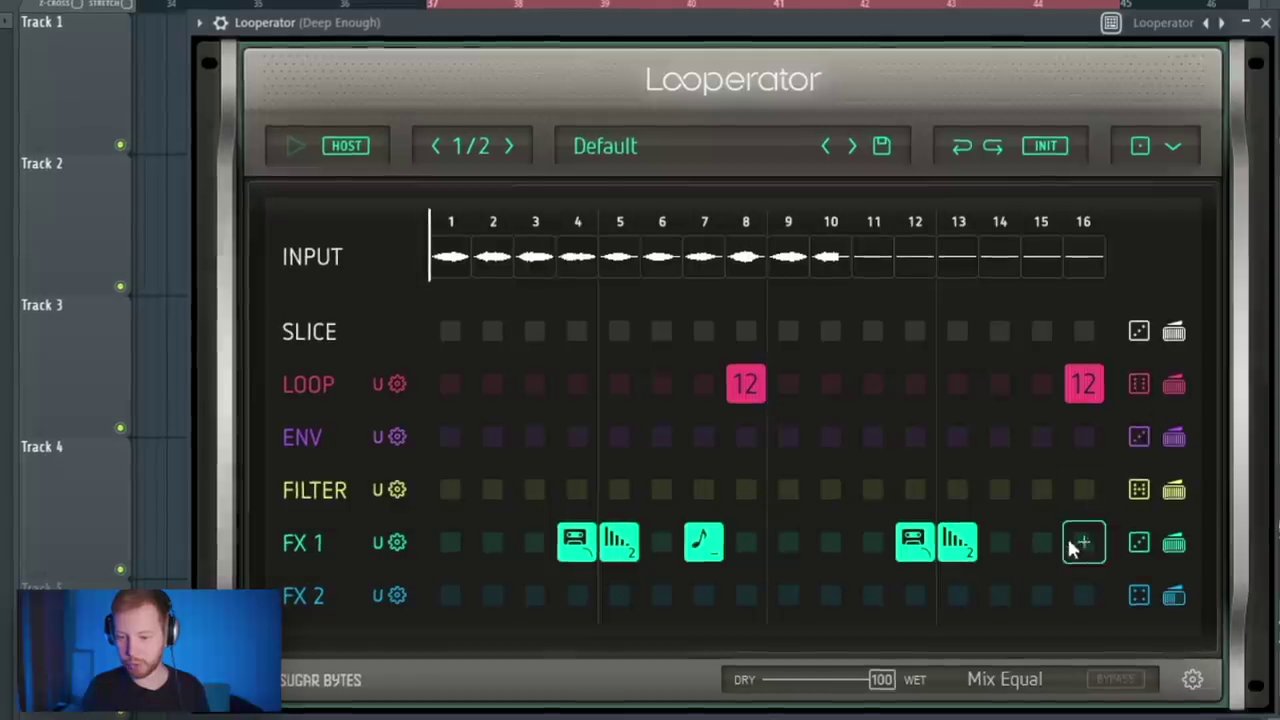
{"action": "left_click", "coordinate": [1045, 589]}
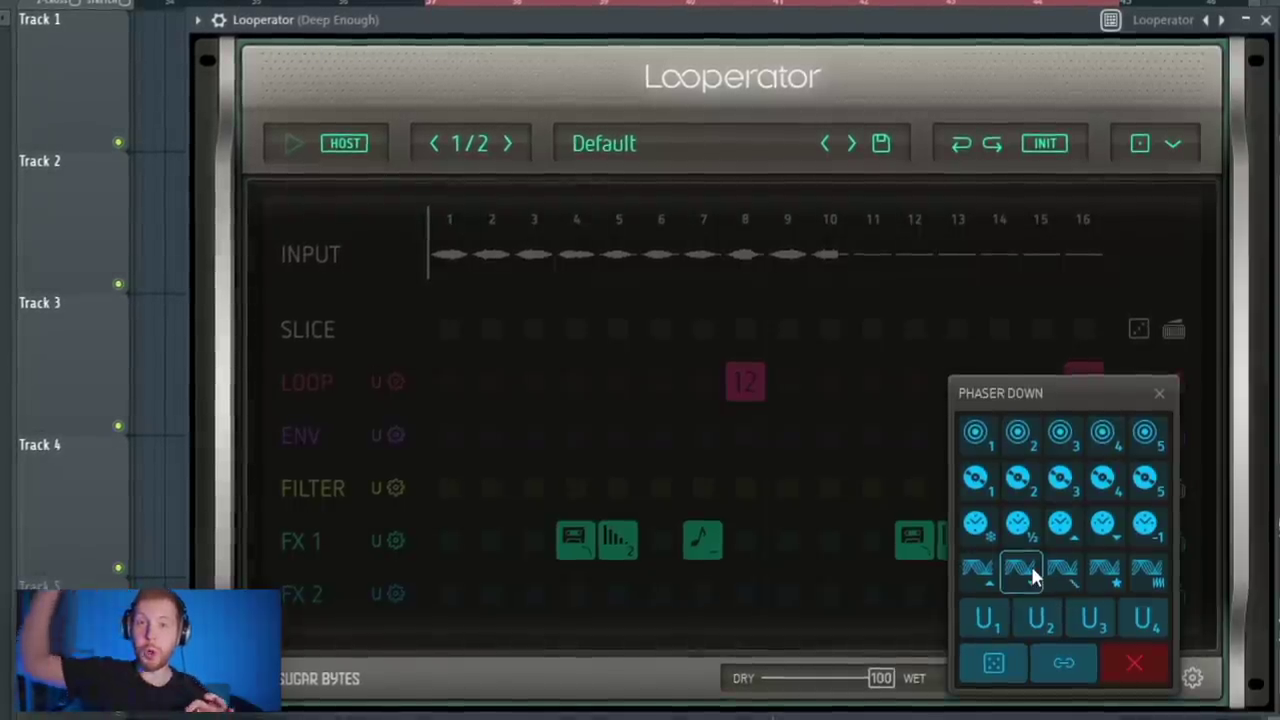
{"action": "left_click", "coordinate": [1061, 524]}
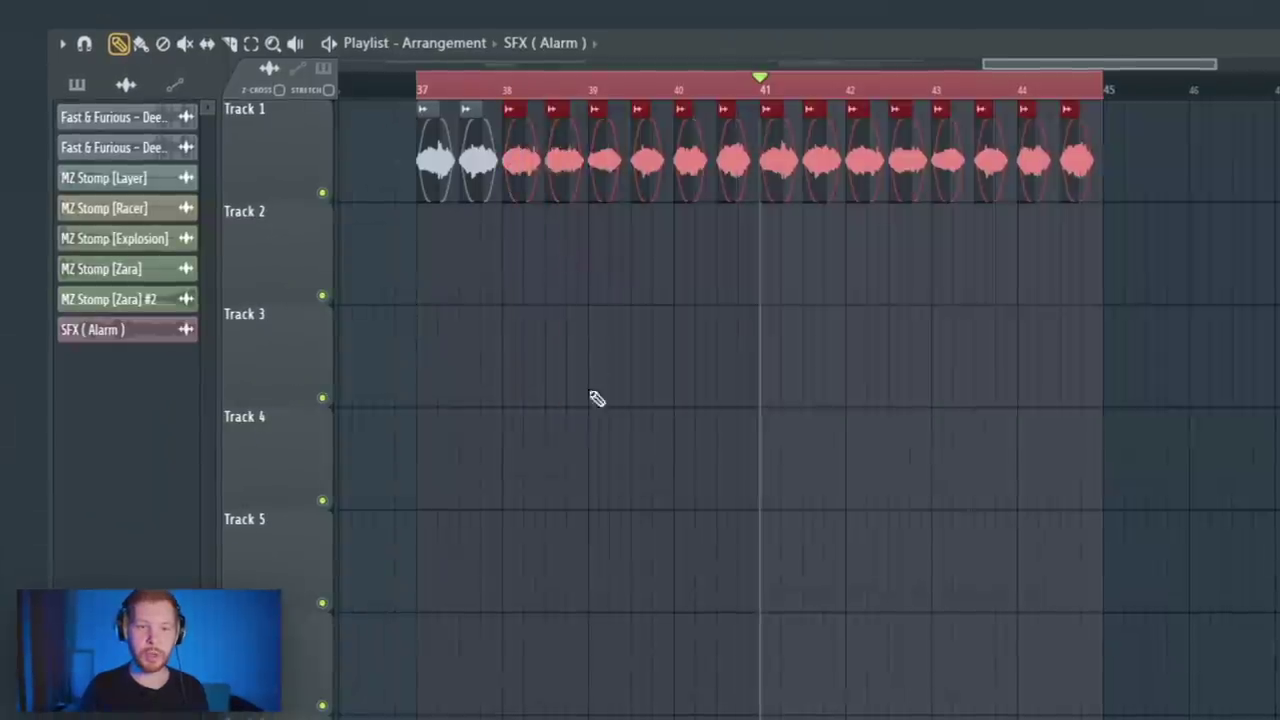
Move the SFX (Alarm) clip up to Track 3, starting at bar 13
{"action": "scroll", "coordinate": [594, 397], "scroll_direction": "down", "scroll_amount": 2}
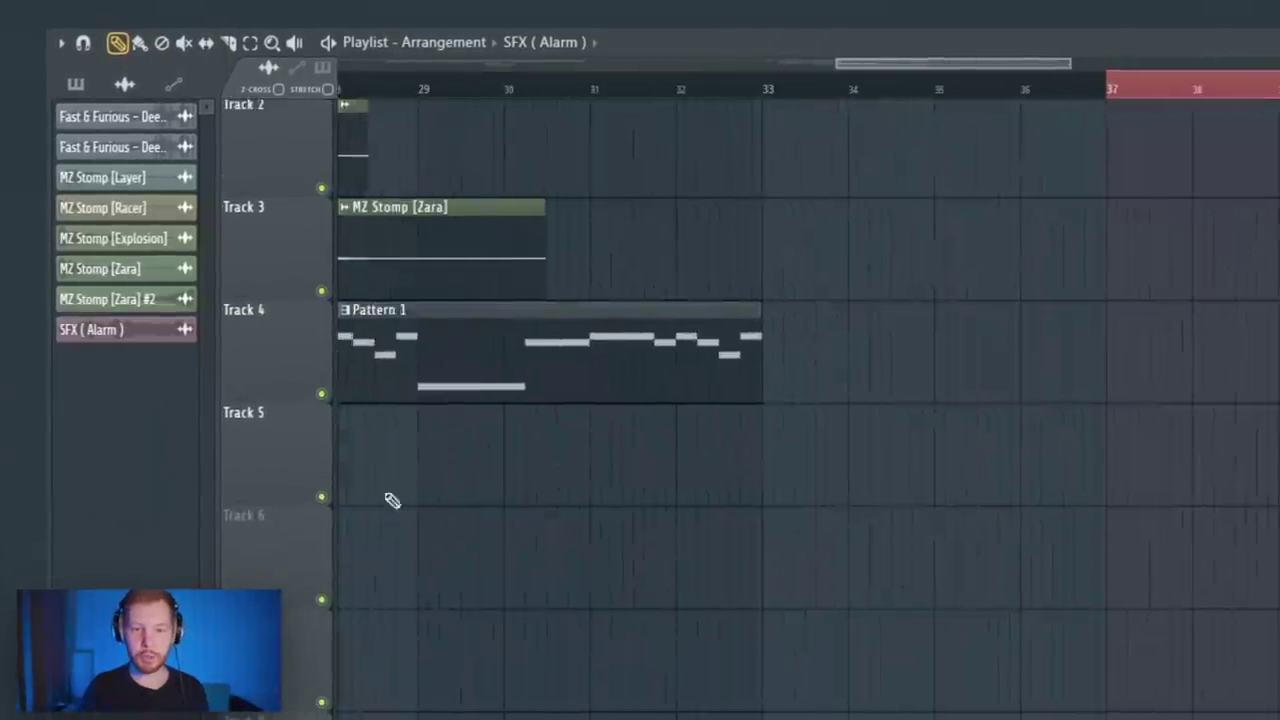
{"action": "scroll", "coordinate": [391, 500], "scroll_direction": "left", "scroll_amount": 5}
{"action": "scroll", "coordinate": [512, 454], "scroll_direction": "left", "scroll_amount": 5}
{"action": "scroll", "coordinate": [714, 441], "scroll_direction": "up", "scroll_amount": 2}
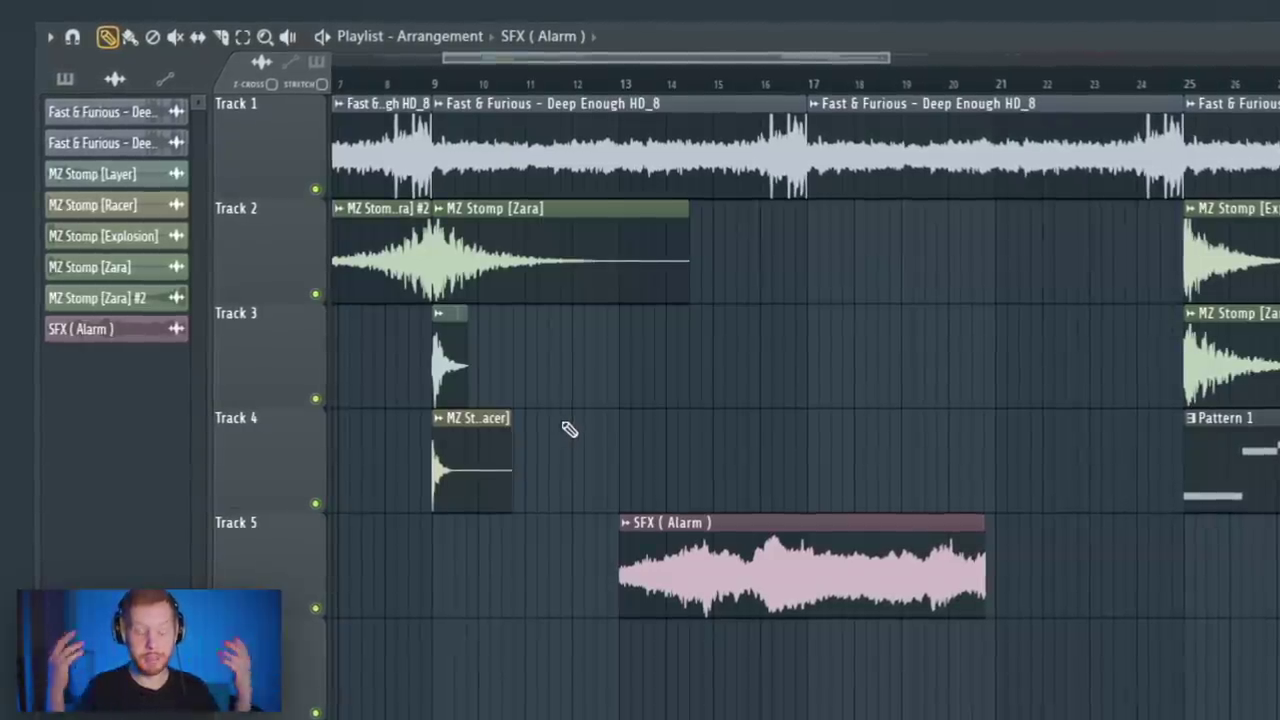
{"action": "left_click_drag", "start_coordinate": [739, 545], "coordinate": [787, 437]}
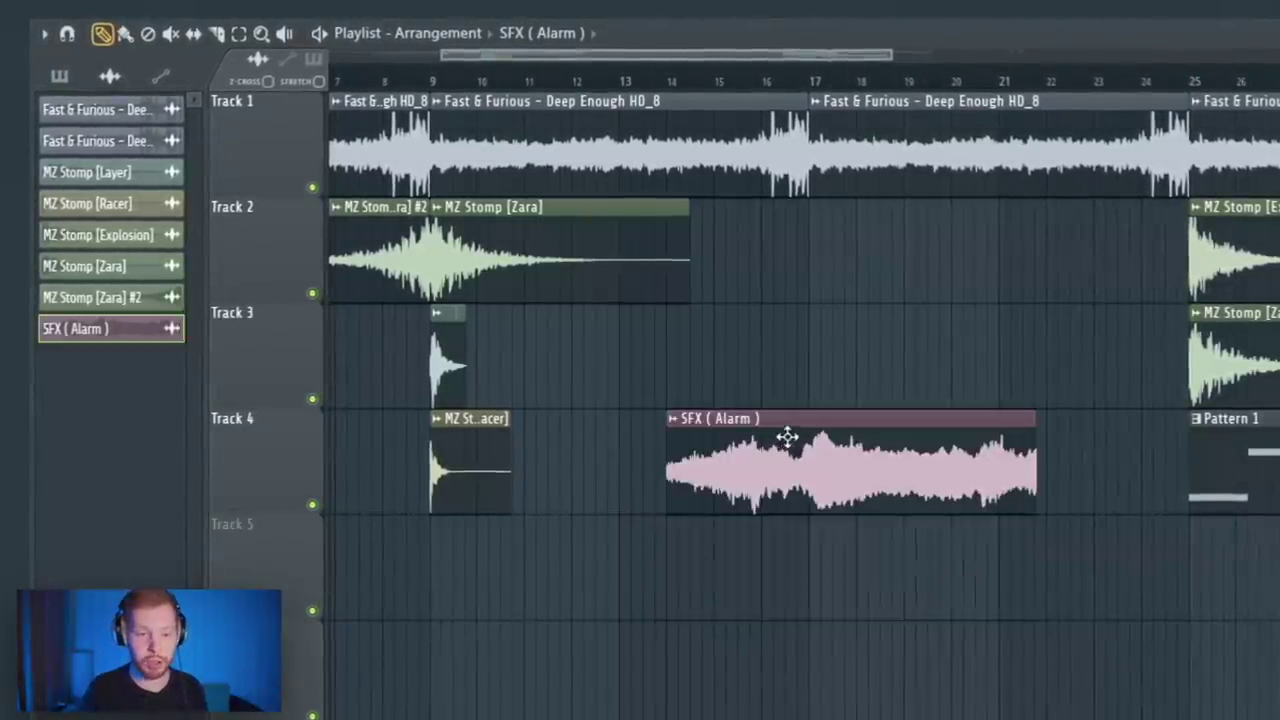
{"action": "left_click_drag", "start_coordinate": [788, 505], "coordinate": [823, 372]}
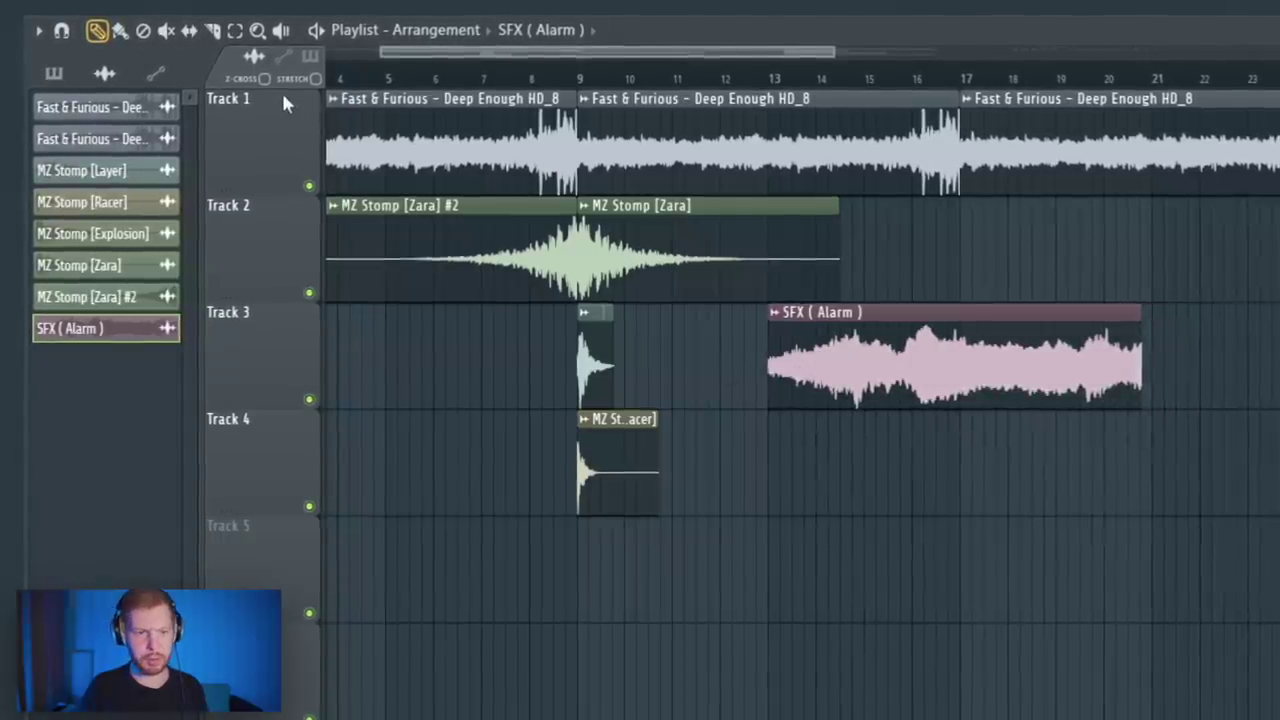
Set the time-stretching mode of the SFX (Alarm) audio clip to Stretch
{"action": "scroll", "coordinate": [886, 381], "scroll_direction": "right", "scroll_amount": 3}
{"action": "double_click", "coordinate": [670, 352]}
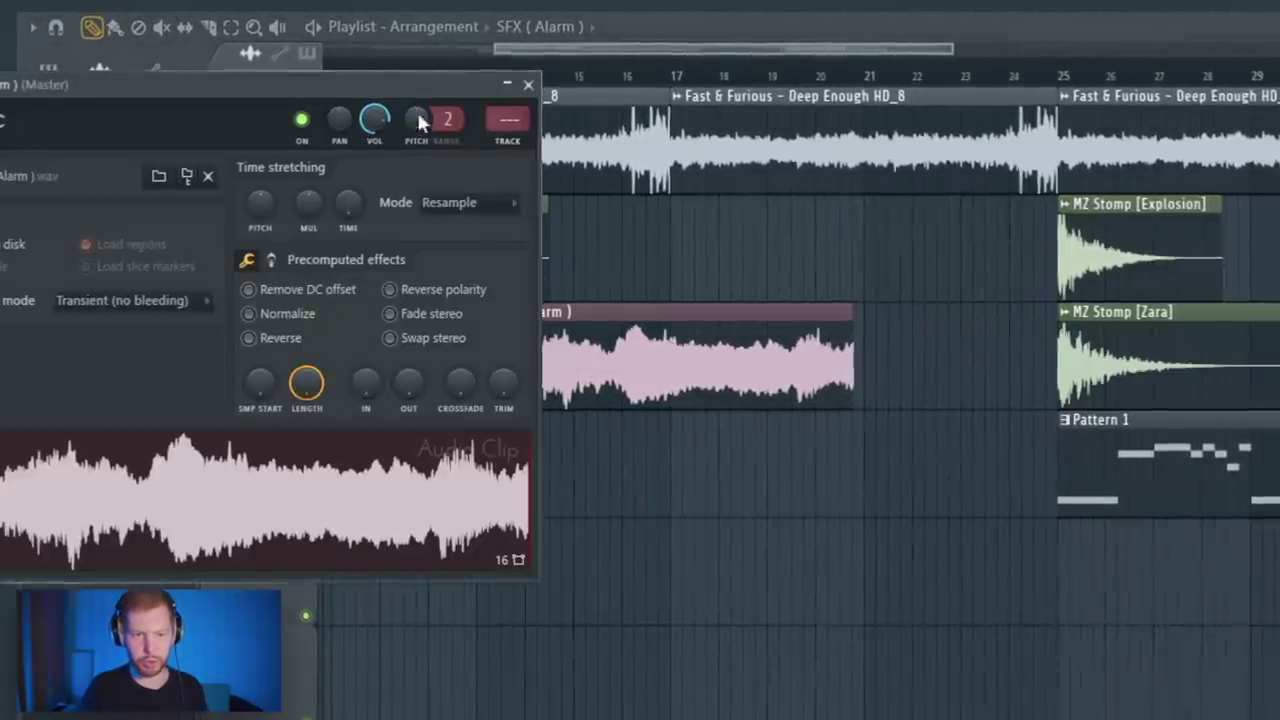
{"action": "left_click_drag", "start_coordinate": [416, 109], "coordinate": [913, 218]}
{"action": "left_click", "coordinate": [975, 339]}
{"action": "left_click", "coordinate": [982, 401]}
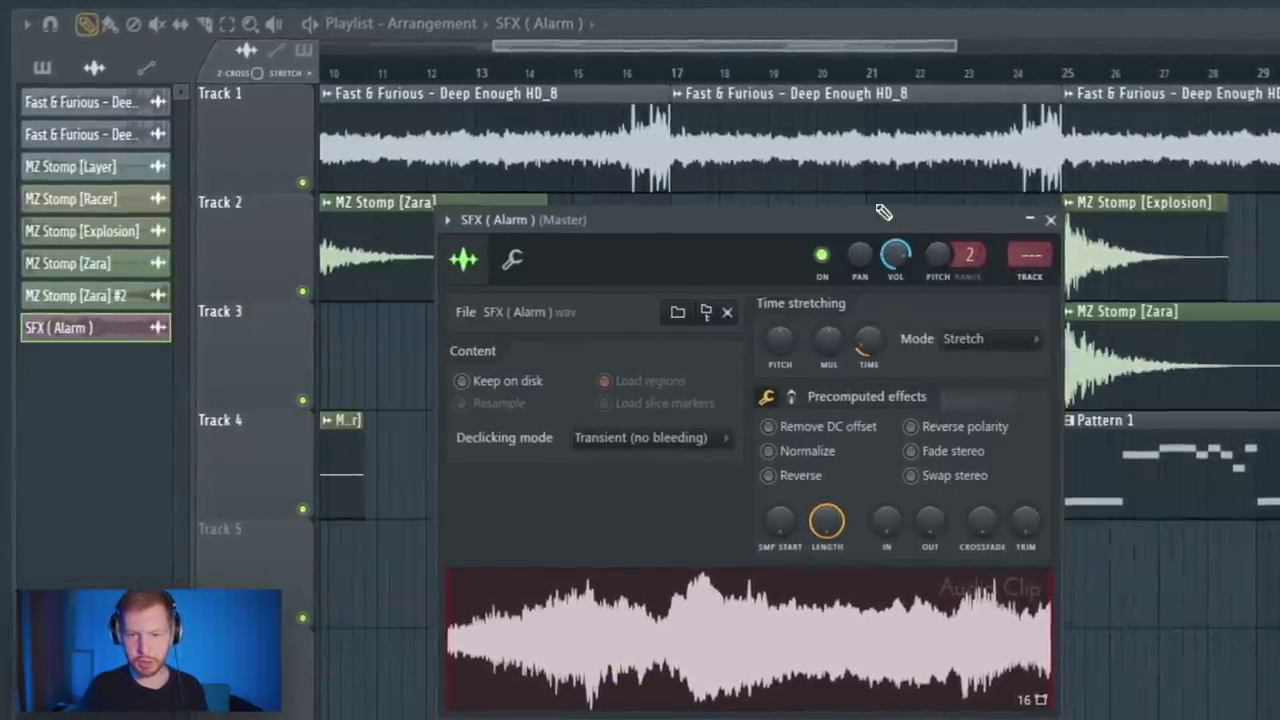
Route the SFX (Alarm) clip to its own mixer track and lower that track's volume
{"action": "key", "text": "Escape"}
{"action": "double_click", "coordinate": [671, 357]}
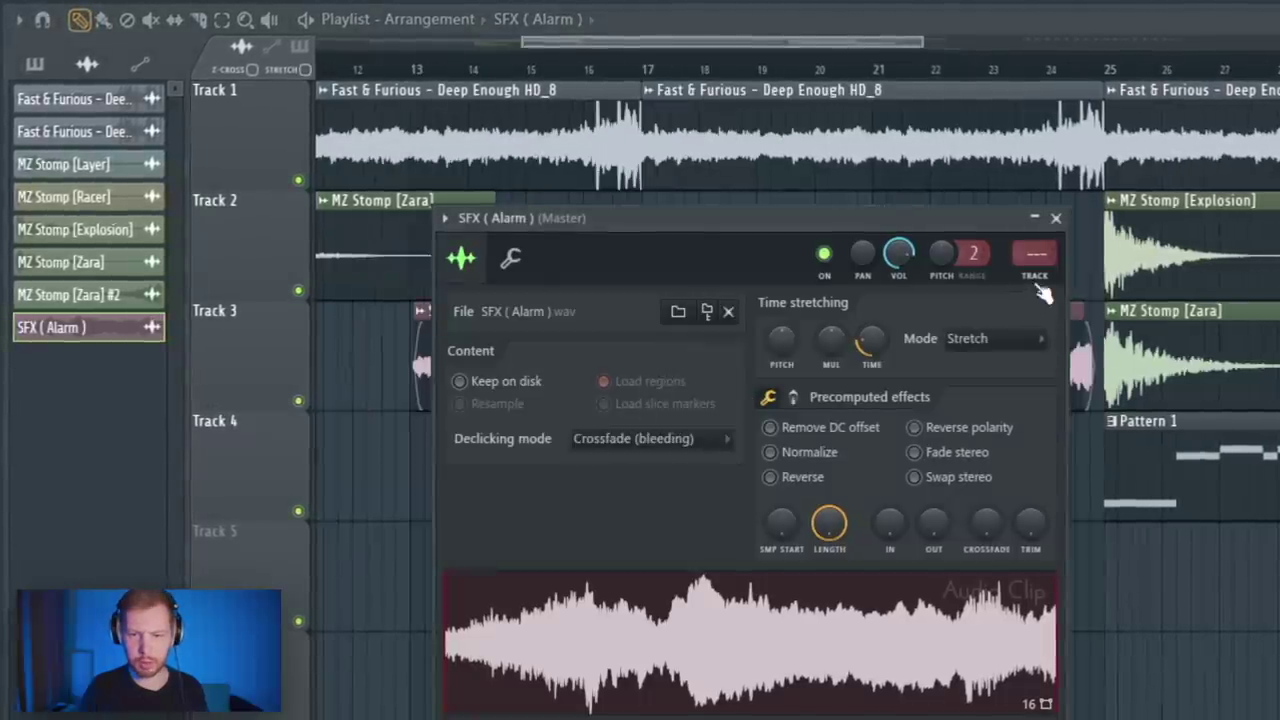
{"action": "key", "text": "ctrl+l"}
{"action": "left_click_drag", "start_coordinate": [849, 513], "coordinate": [849, 566]}
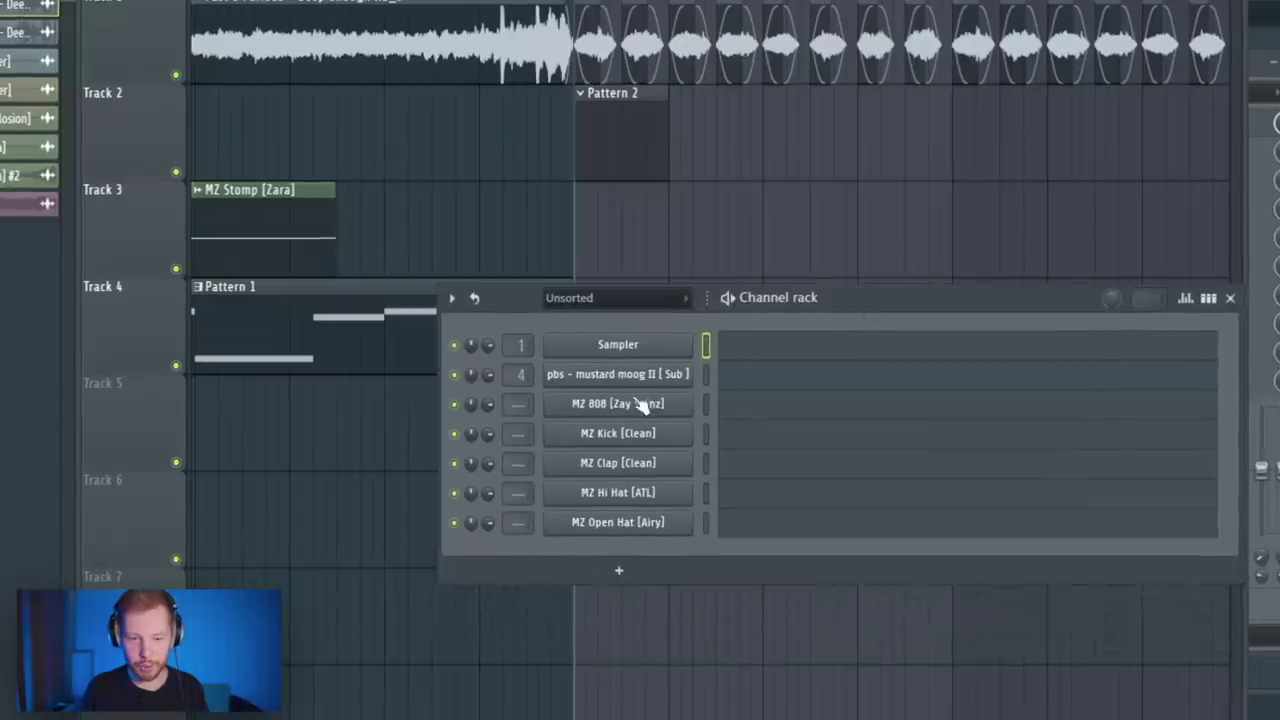
Raise the Boost of the MZ 808 [Zay Spinz] sample in its precomputed effects and set the channel to cut itself
{"action": "left_click", "coordinate": [630, 405]}
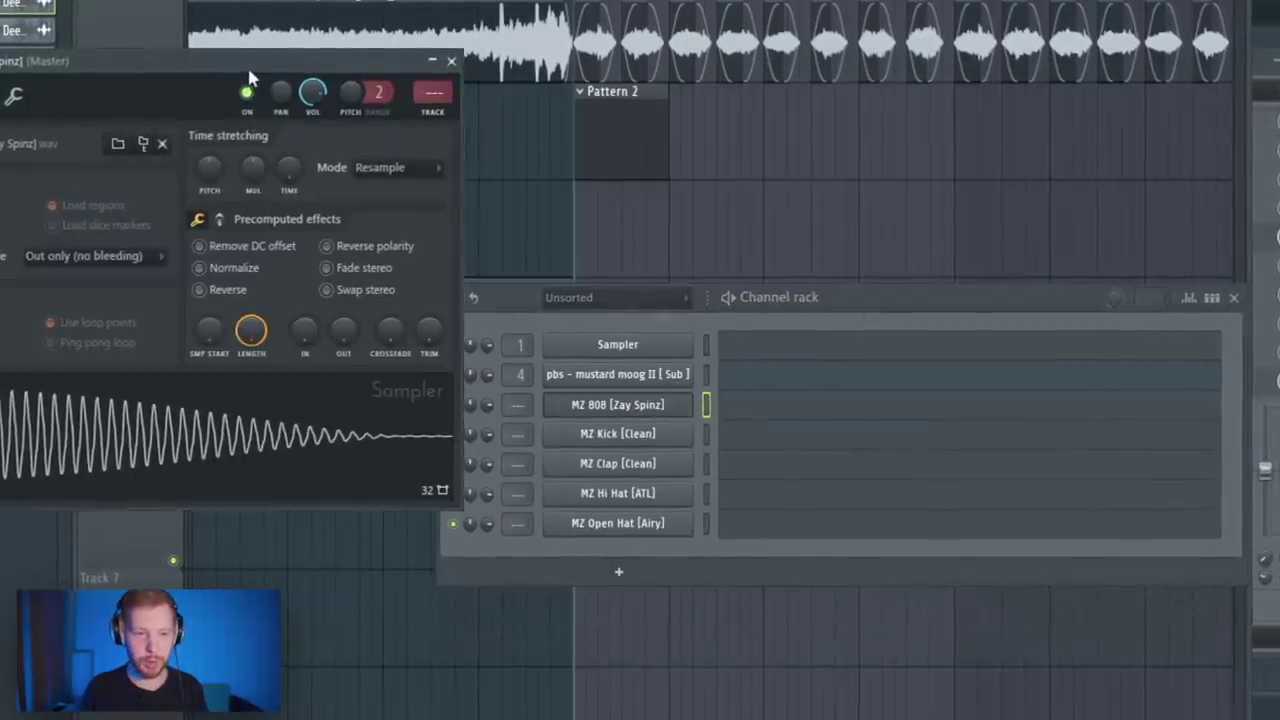
{"action": "left_click_drag", "start_coordinate": [250, 68], "coordinate": [623, 82]}
{"action": "left_click", "coordinate": [594, 237]}
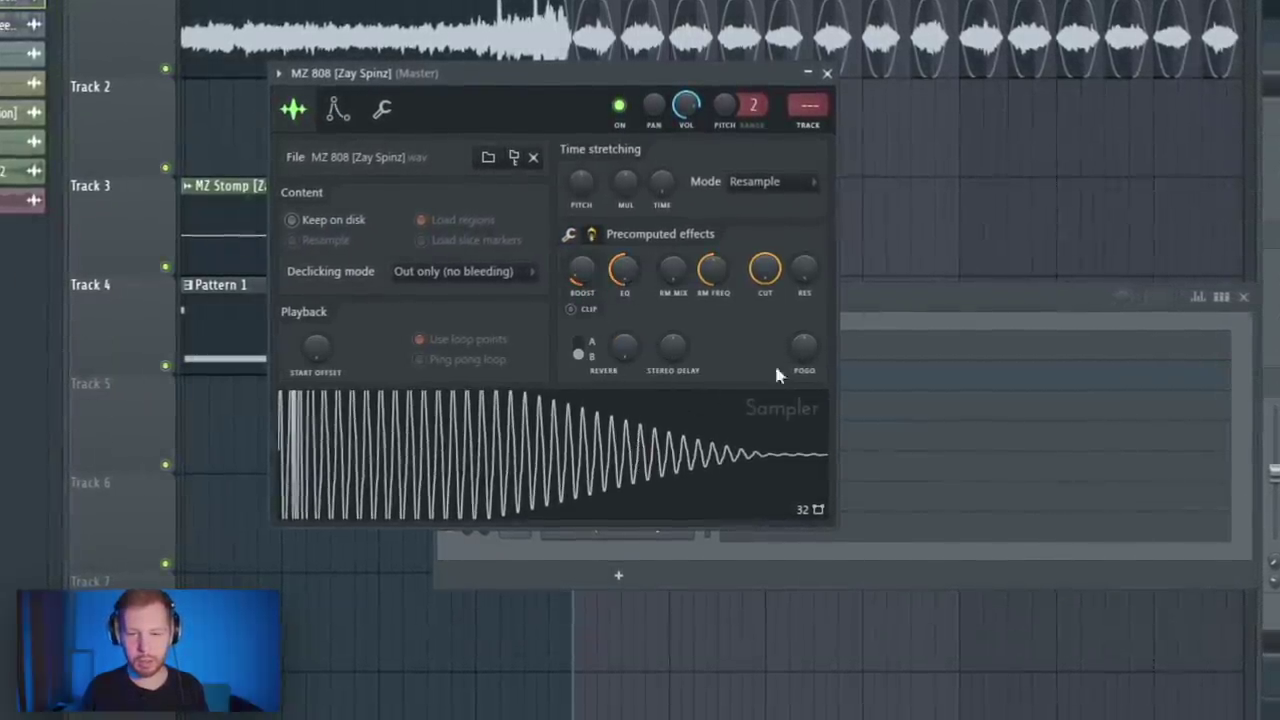
{"action": "left_click", "coordinate": [910, 311]}
{"action": "right_click", "coordinate": [638, 408]}
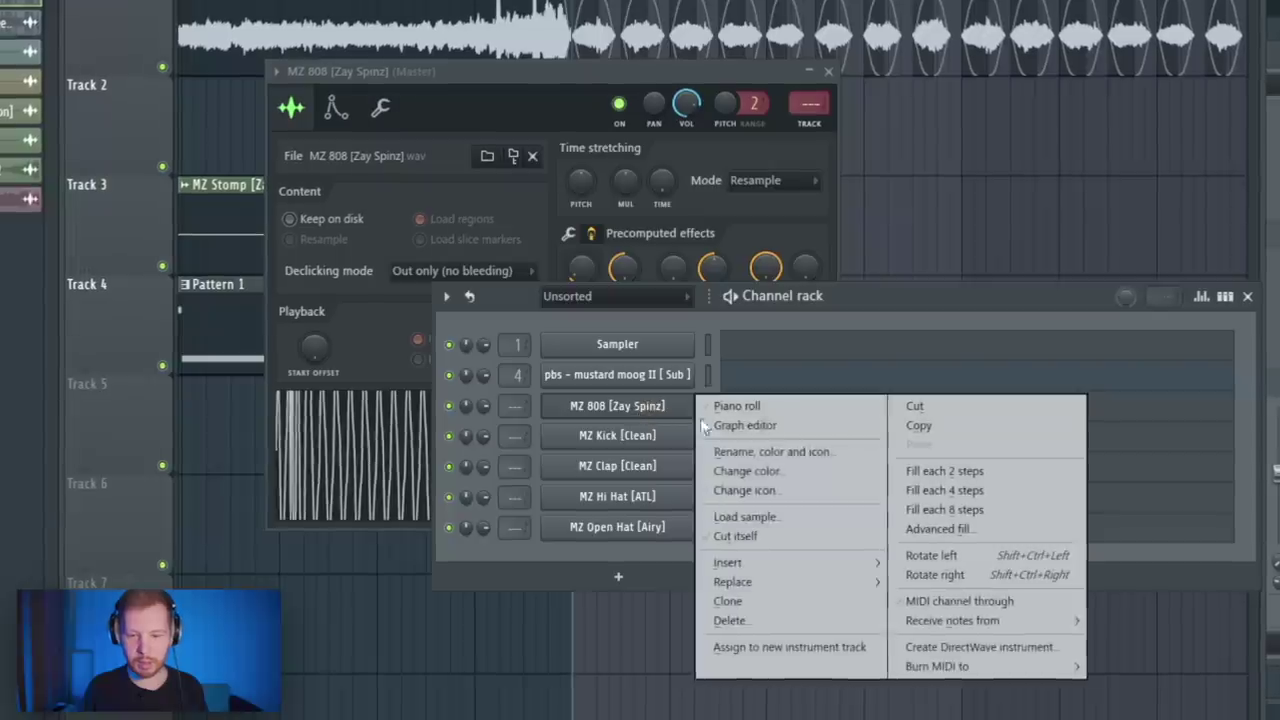
{"action": "left_click", "coordinate": [740, 533]}
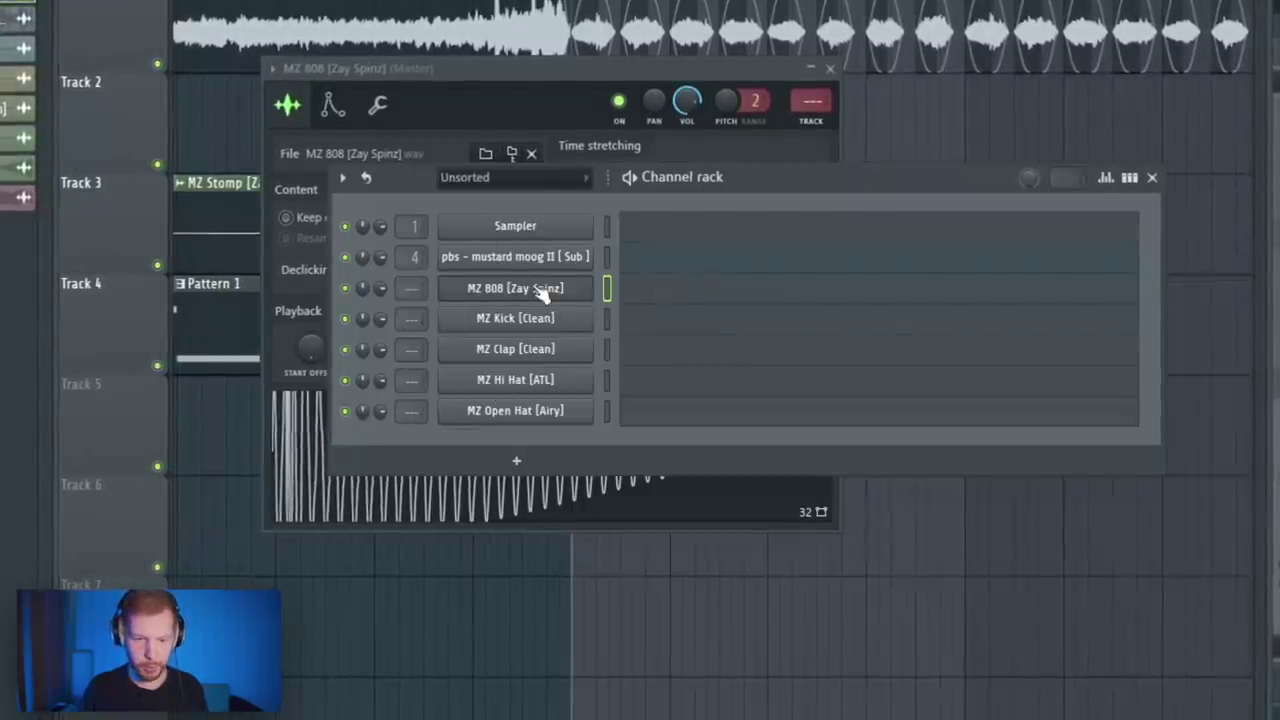
Rename the MZ 808 [Zay Spinz] channel as 808
{"action": "left_click", "coordinate": [541, 289], "text": "shift"}
{"action": "key", "text": "shift+End"}
{"action": "key", "text": "Delete"}
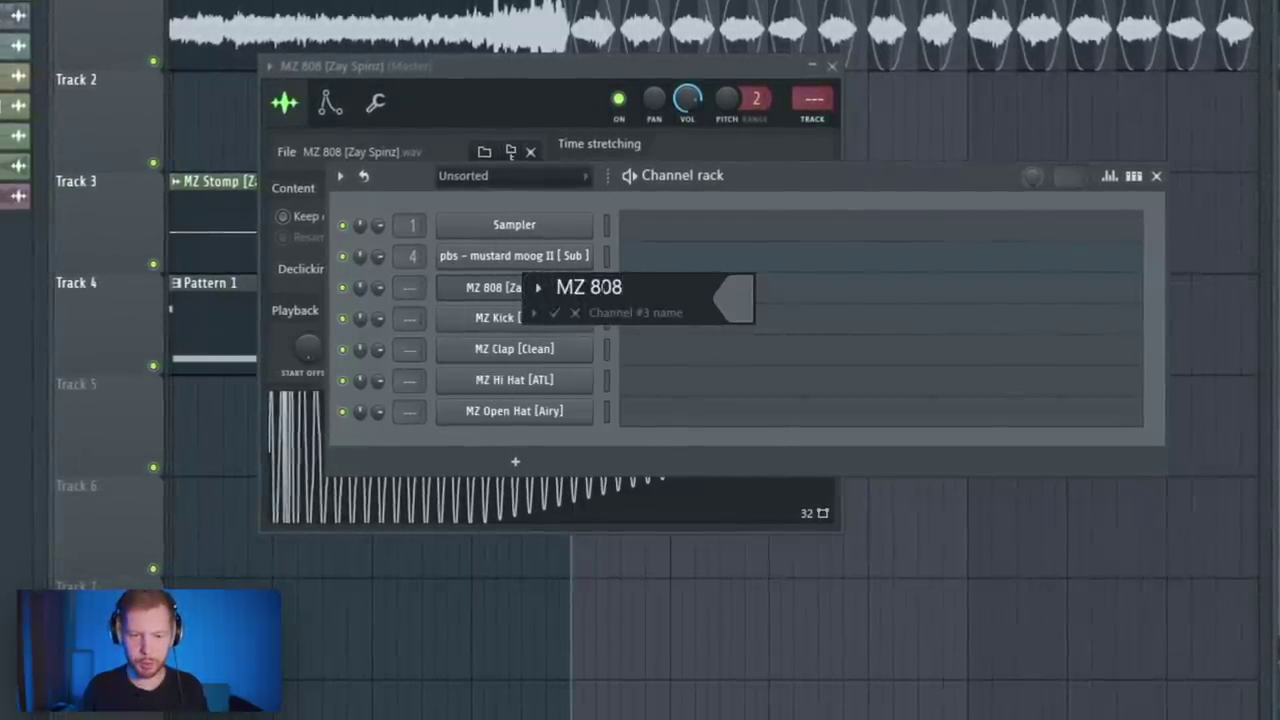
{"action": "key", "text": "Delete"}
{"action": "key", "text": "Delete"}
{"action": "key", "text": "Delete"}
{"action": "key", "text": "Return"}
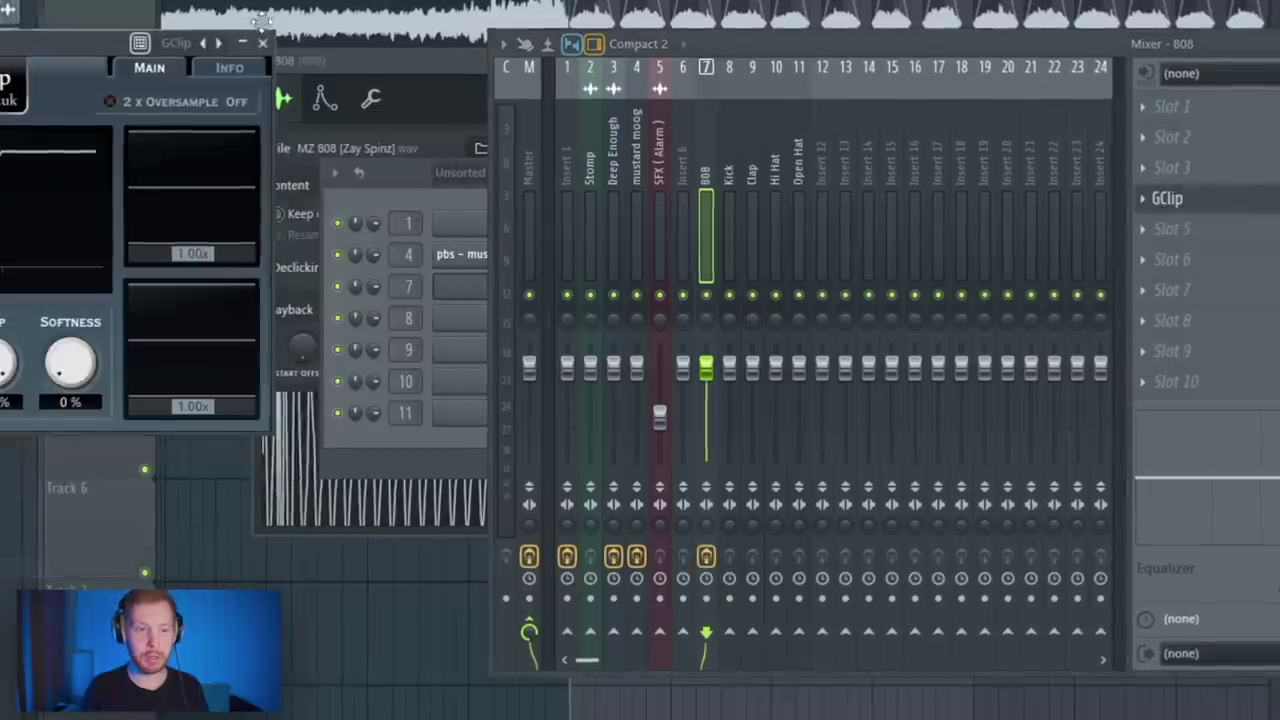
Set GClip's Clip to 89 % on the 808 mixer track and raise its Softness
{"action": "left_click_drag", "start_coordinate": [62, 40], "coordinate": [726, 36]}
{"action": "left_click_drag", "start_coordinate": [668, 365], "coordinate": [680, 385]}
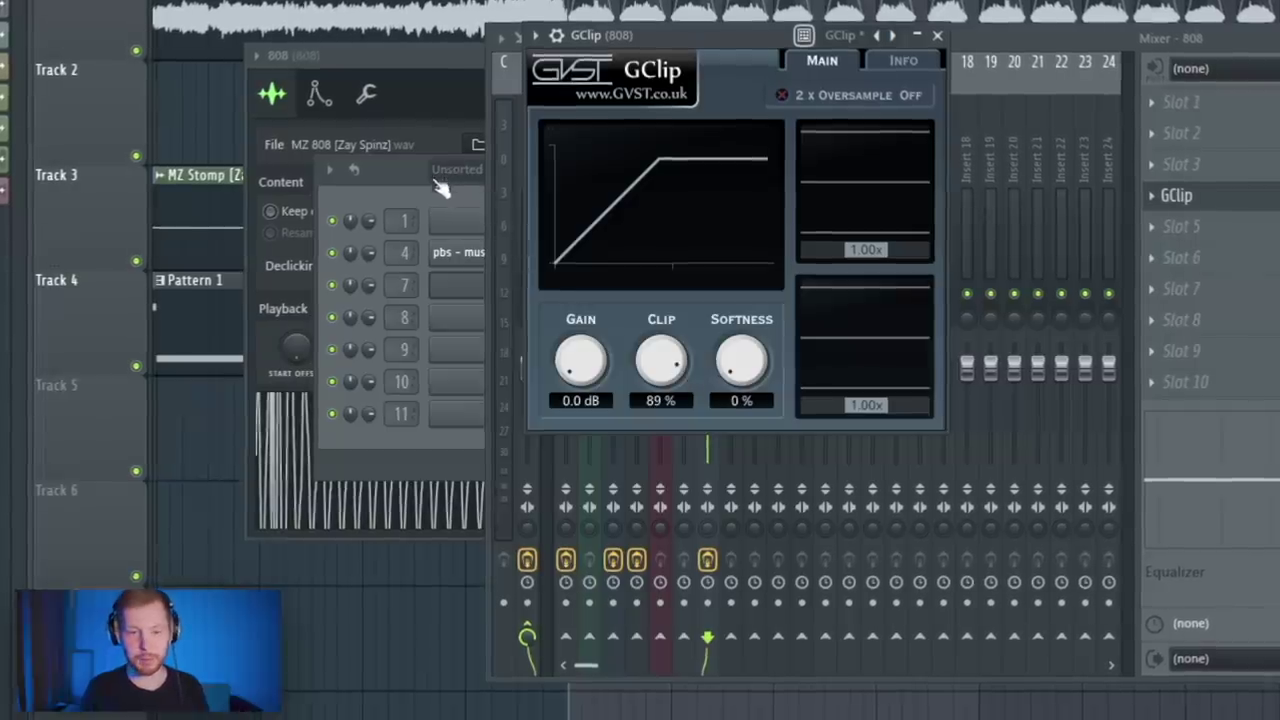
{"action": "left_click_drag", "start_coordinate": [748, 362], "coordinate": [750, 354]}
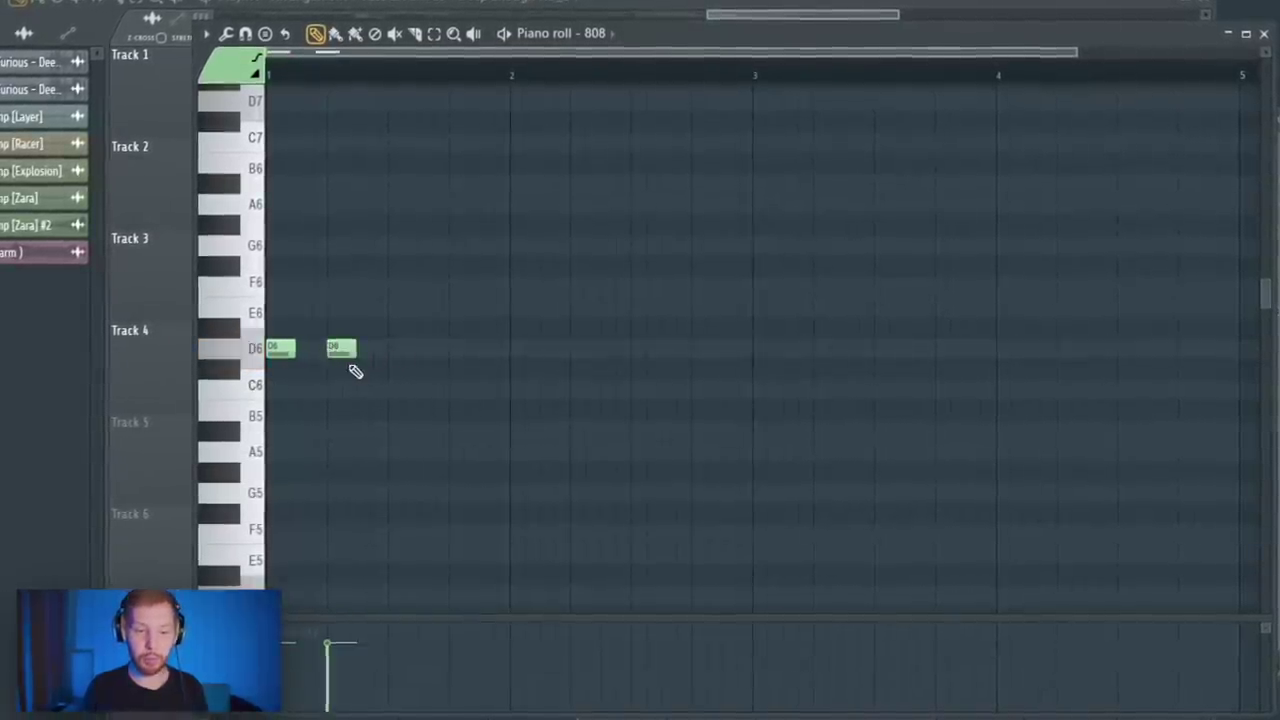
Draw the 808's opening notes D6, D6 and A6 in bar 1 and remove the trial A6 and A#6 notes from bar 2
{"action": "left_click", "coordinate": [462, 208]}
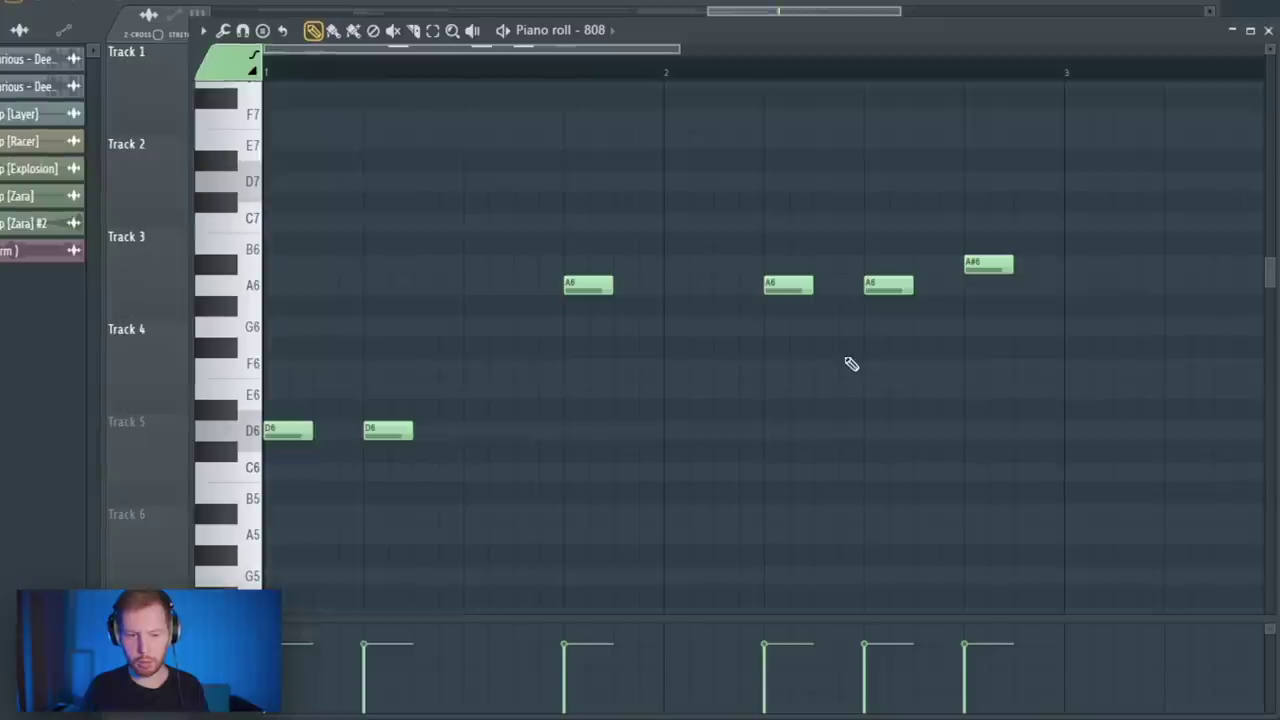
{"action": "key", "text": "space"}
{"action": "right_click", "coordinate": [790, 287]}
{"action": "right_click", "coordinate": [868, 292]}
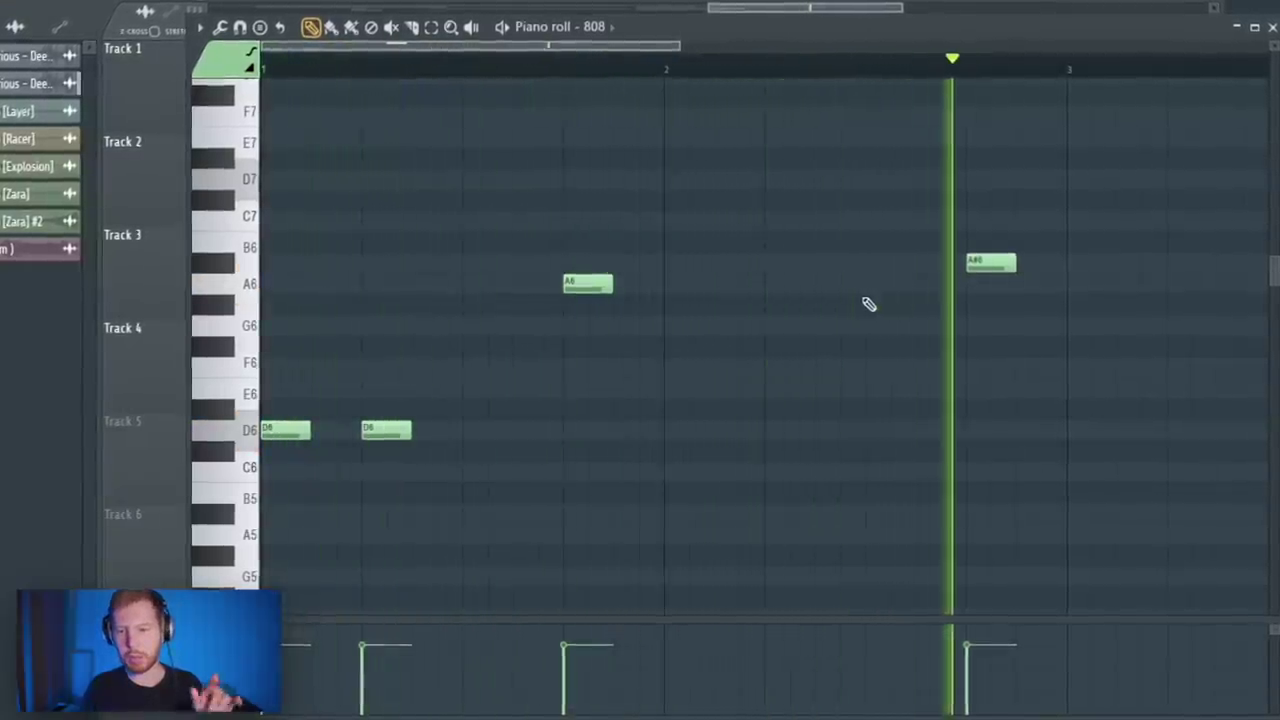
{"action": "right_click", "coordinate": [990, 264]}
{"action": "key", "text": "space"}
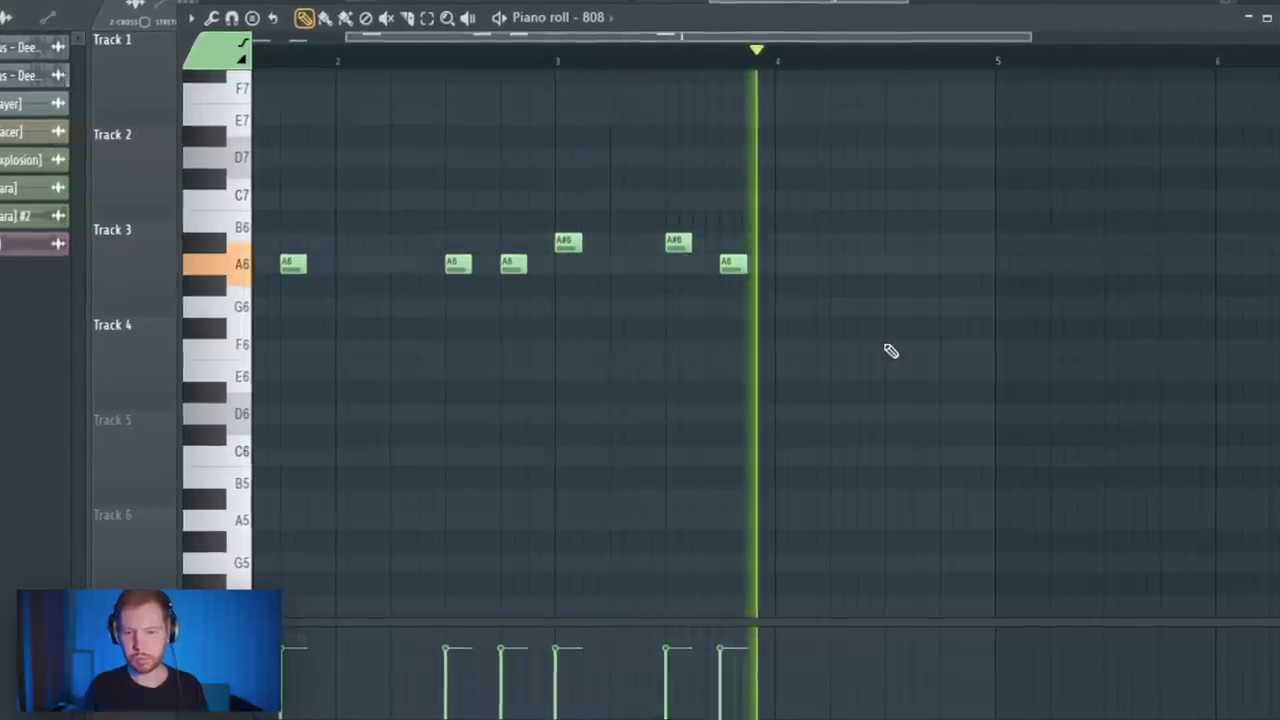
Complete the four-bar 808 melody with A6, E6 and F6 in bar 4 and repeat it in bars 5 to 8
{"action": "key", "text": "space"}
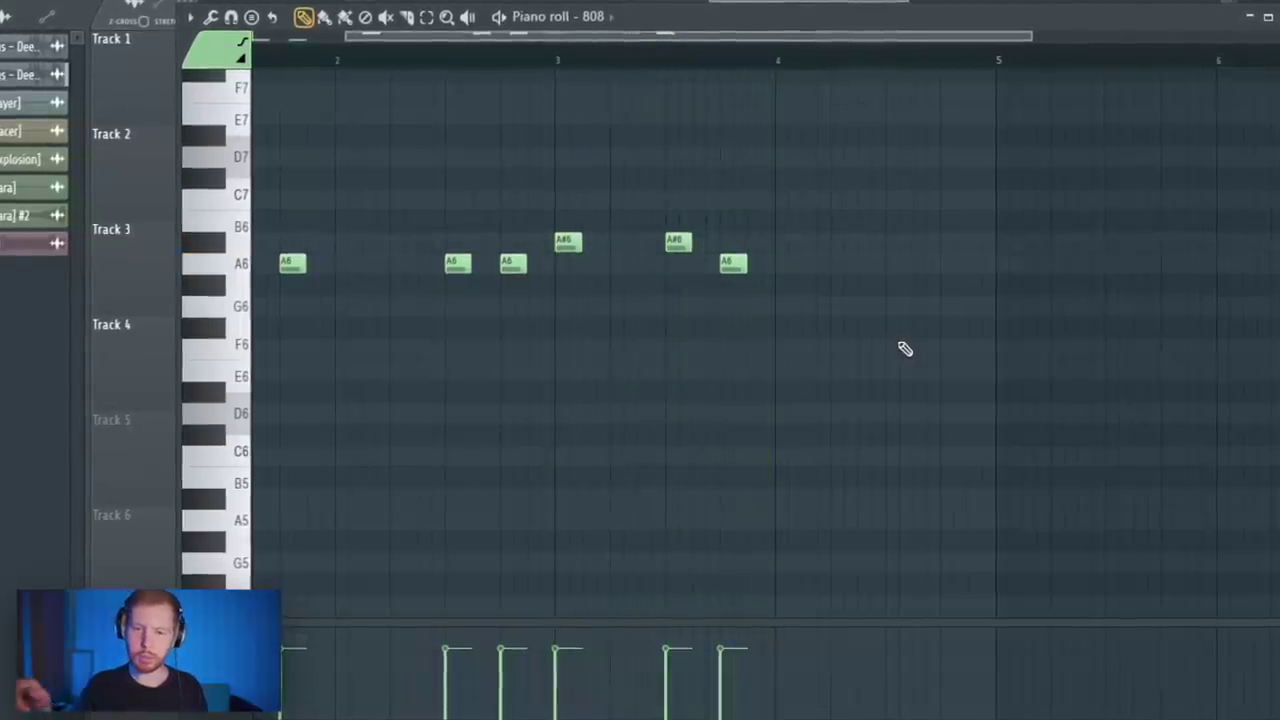
{"action": "left_click", "coordinate": [955, 349]}
{"action": "key", "text": "space"}
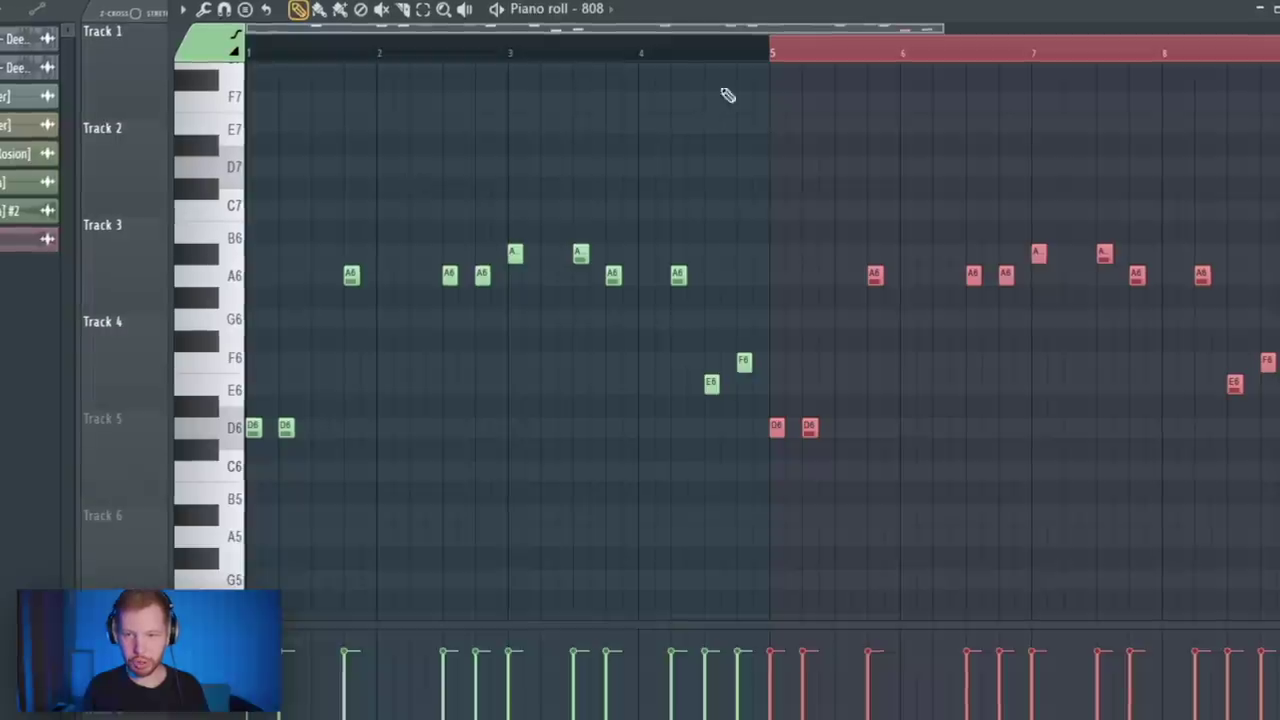
Vary the repeated 808 melody by lowering the second A# in bar 7 one octave and raising the A and E in bar 8 one octave
{"action": "left_click", "coordinate": [823, 57]}
{"action": "scroll", "coordinate": [610, 375], "scroll_direction": "right", "scroll_amount": 4}
{"action": "scroll", "coordinate": [680, 405], "scroll_direction": "up", "scroll_amount": 2}
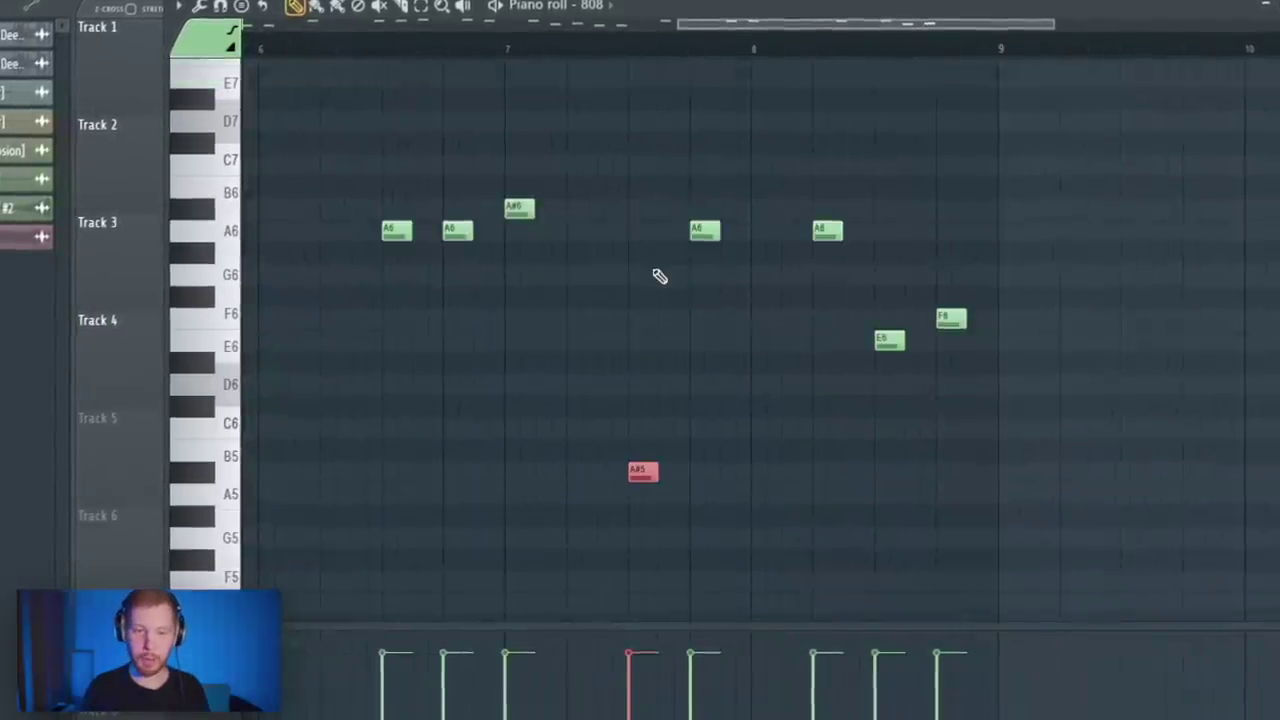
{"action": "left_click_drag", "start_coordinate": [887, 199], "coordinate": [893, 500]}
{"action": "key", "text": "ctrl+Up"}
{"action": "key", "text": "ctrl+Up"}
{"action": "left_click", "coordinate": [509, 40]}
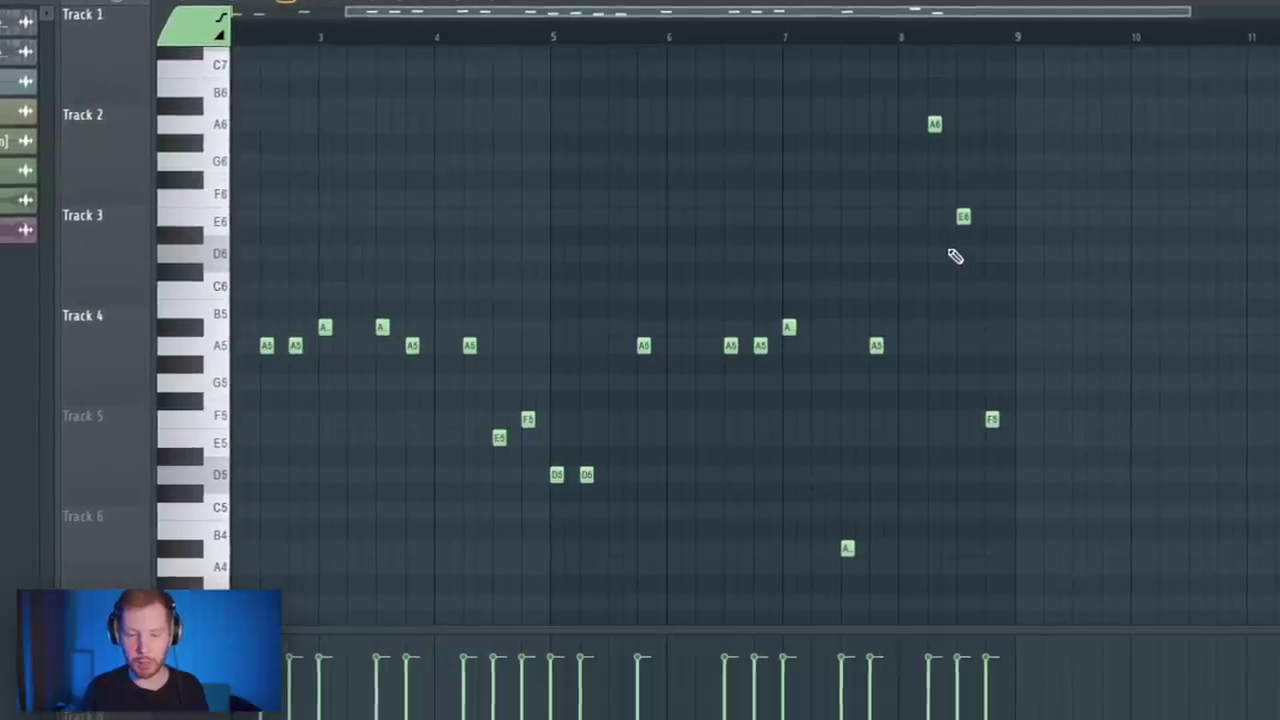
{"action": "key", "text": "space"}
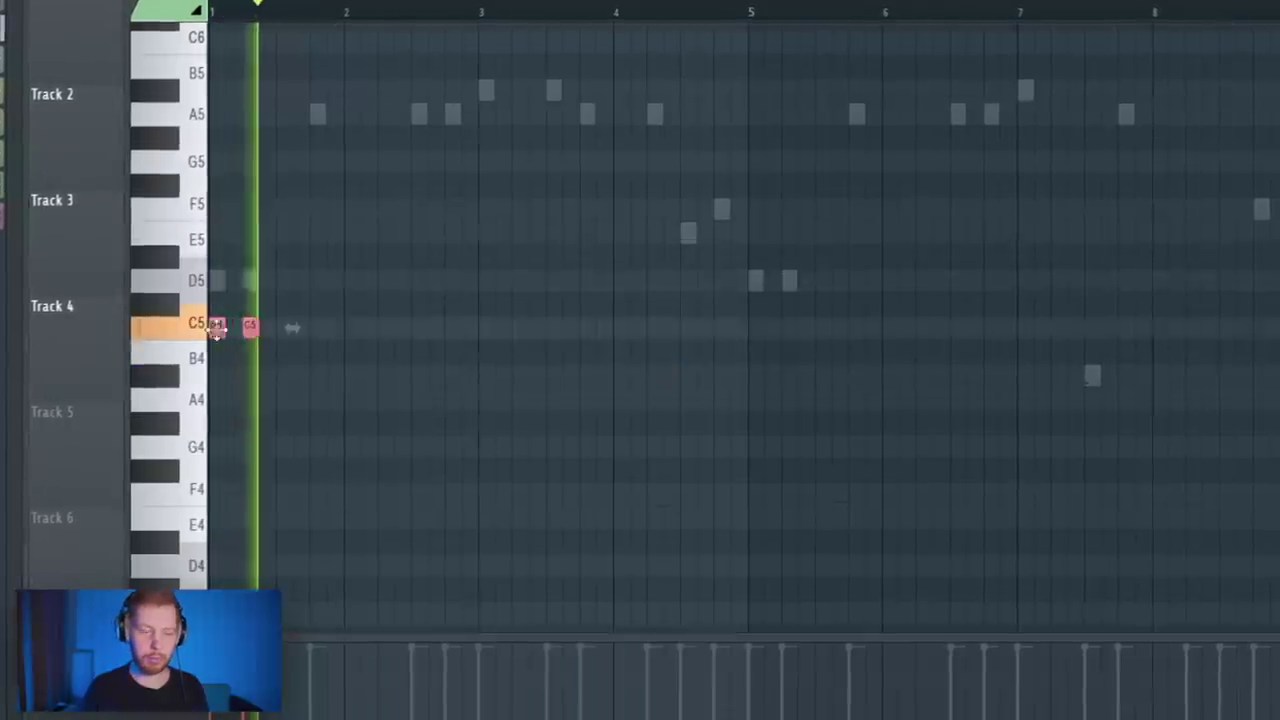
Draw C5 kick notes on beats 1, 2 and 4 of bar 1, 1 and 4 of bar 3, and 2 and 4 of bar 4
{"action": "left_click_drag", "start_coordinate": [402, 314], "coordinate": [374, 417]}
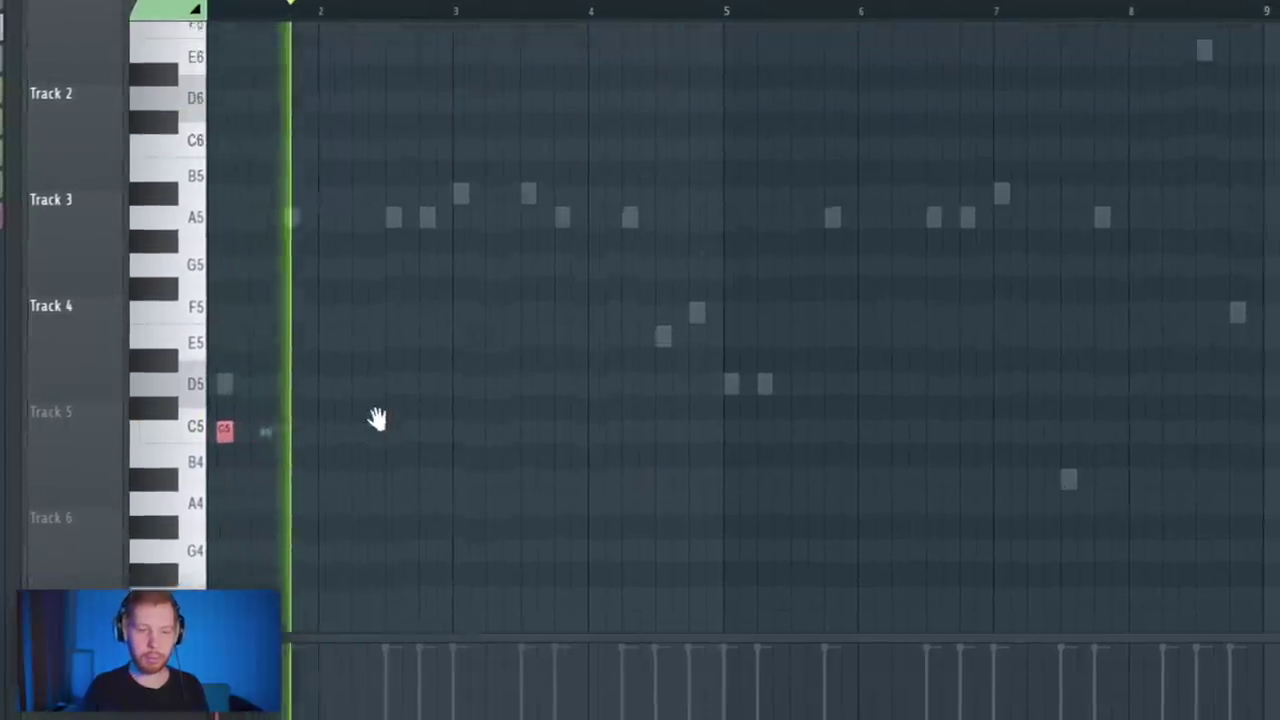
{"action": "key", "text": "space"}
{"action": "left_click_drag", "start_coordinate": [712, 503], "coordinate": [742, 477]}
{"action": "key", "text": "space"}
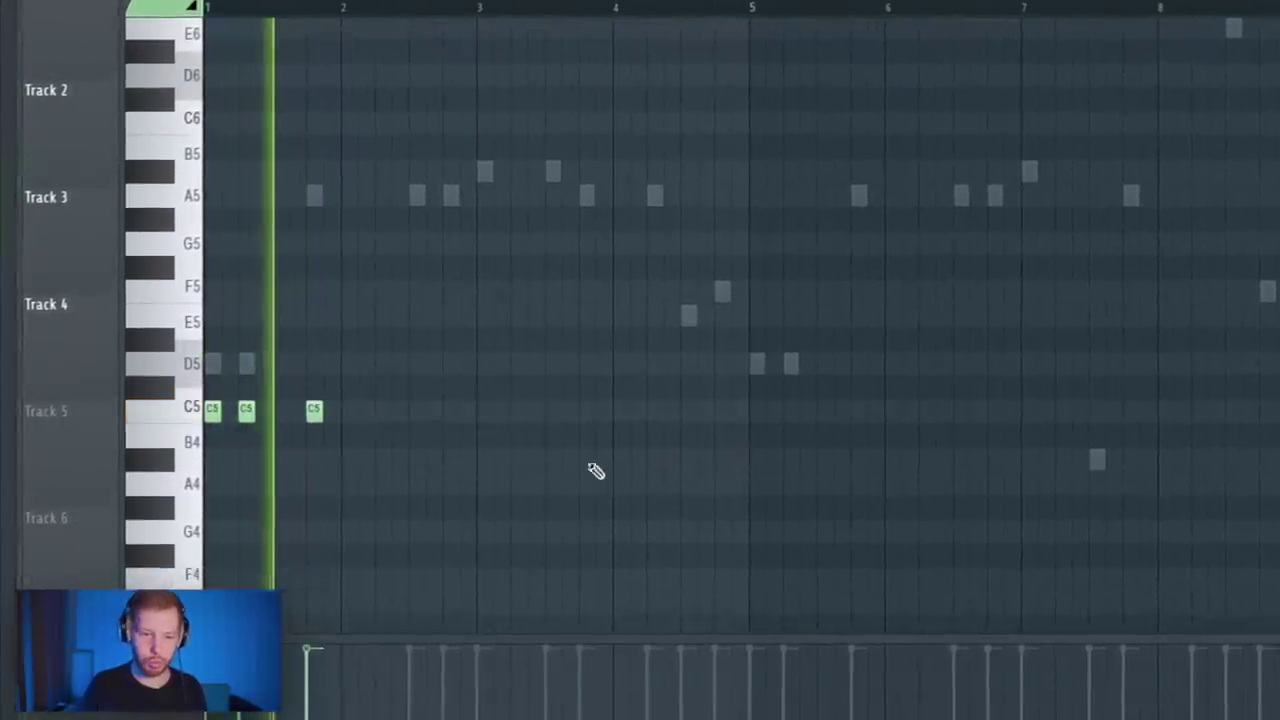
{"action": "left_click", "coordinate": [455, 412]}
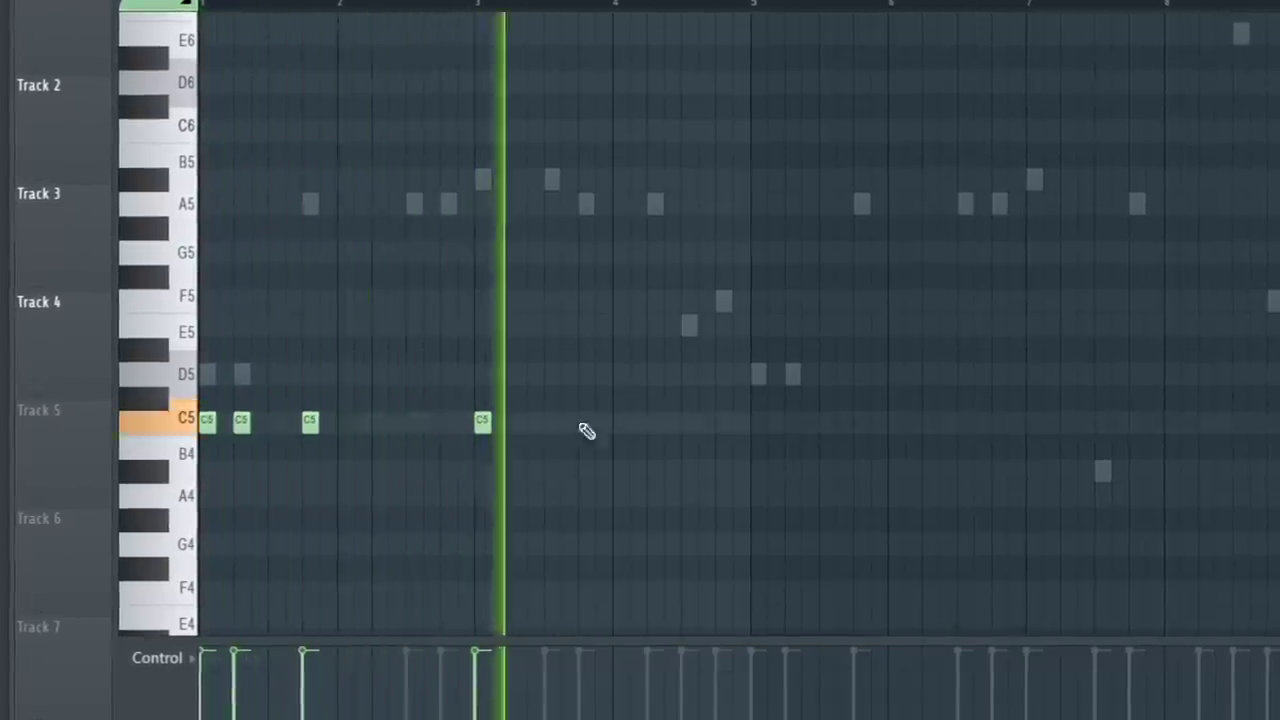
{"action": "left_click", "coordinate": [586, 421]}
{"action": "left_click", "coordinate": [654, 421]}
{"action": "left_click", "coordinate": [723, 421]}
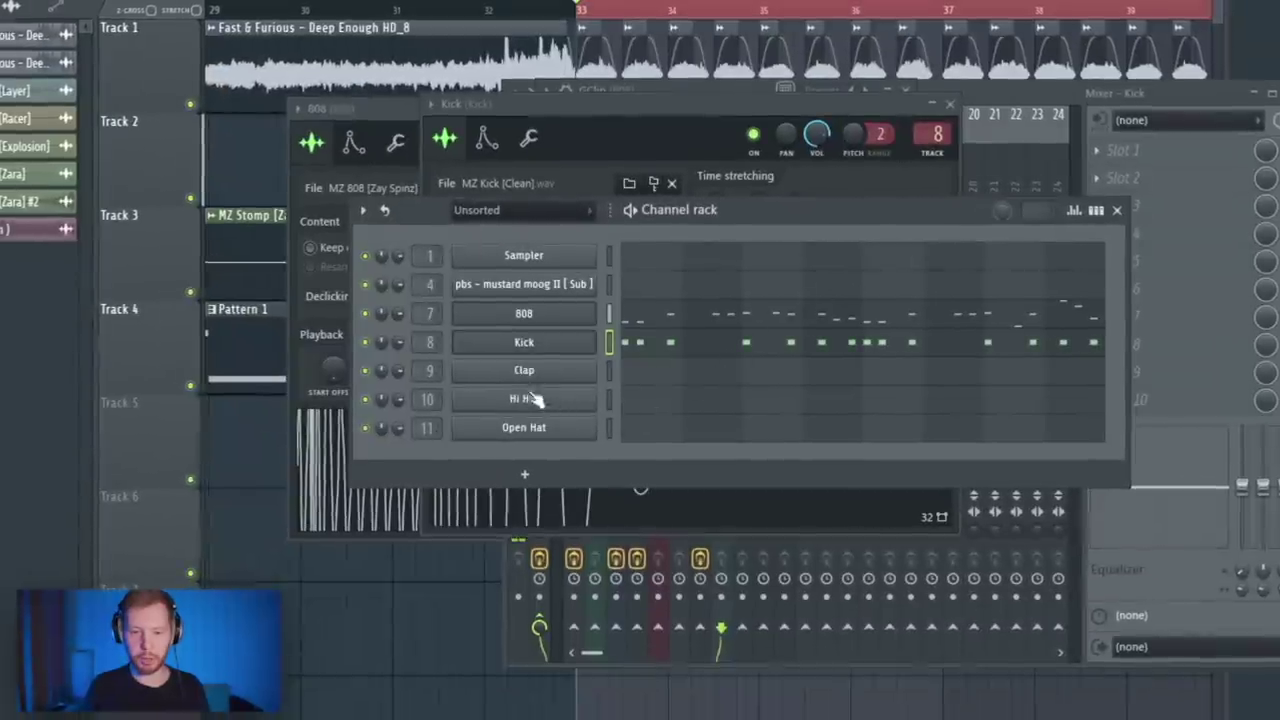
Adjust the clap sample's precomputed EQ and place C5 clap notes on beat 3 of all eight bars
{"action": "left_click", "coordinate": [537, 376]}
{"action": "left_click_drag", "start_coordinate": [334, 140], "coordinate": [740, 127]}
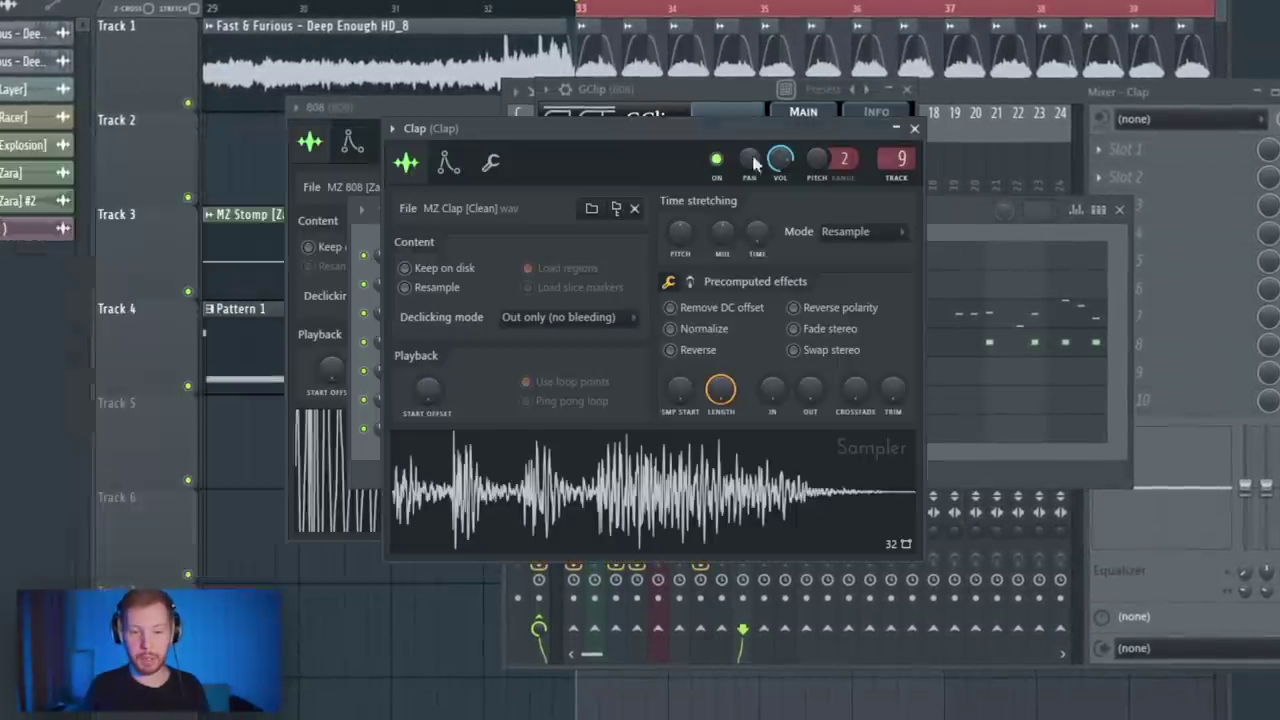
{"action": "left_click", "coordinate": [690, 283]}
{"action": "mouse_move", "coordinate": [721, 315]}
{"action": "left_mouse_down"}
{"action": "mouse_move", "coordinate": [721, 334]}
{"action": "mouse_move", "coordinate": [721, 322]}
{"action": "left_mouse_up"}
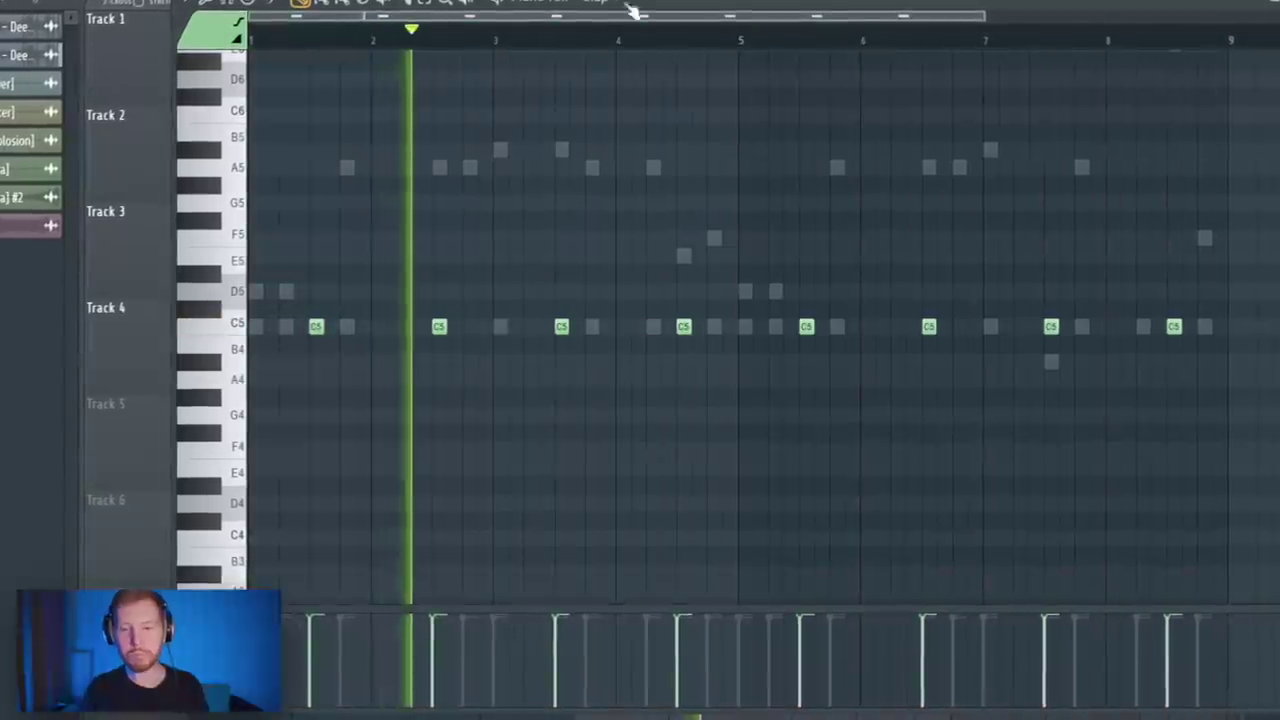
{"action": "left_click_drag", "start_coordinate": [1195, 287], "coordinate": [280, 429]}
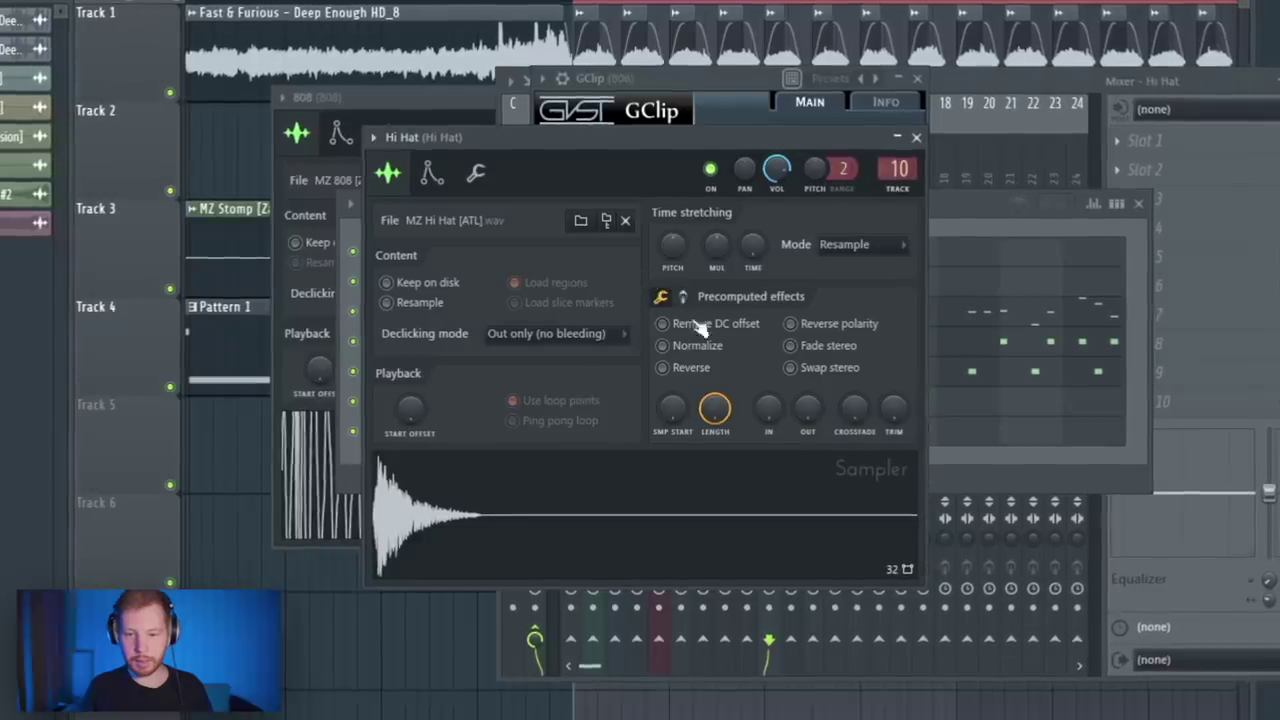
Boost the hi-hat sample with a slight stereo delay and fill eight bars with C5 hi-hat notes
{"action": "left_click", "coordinate": [683, 296]}
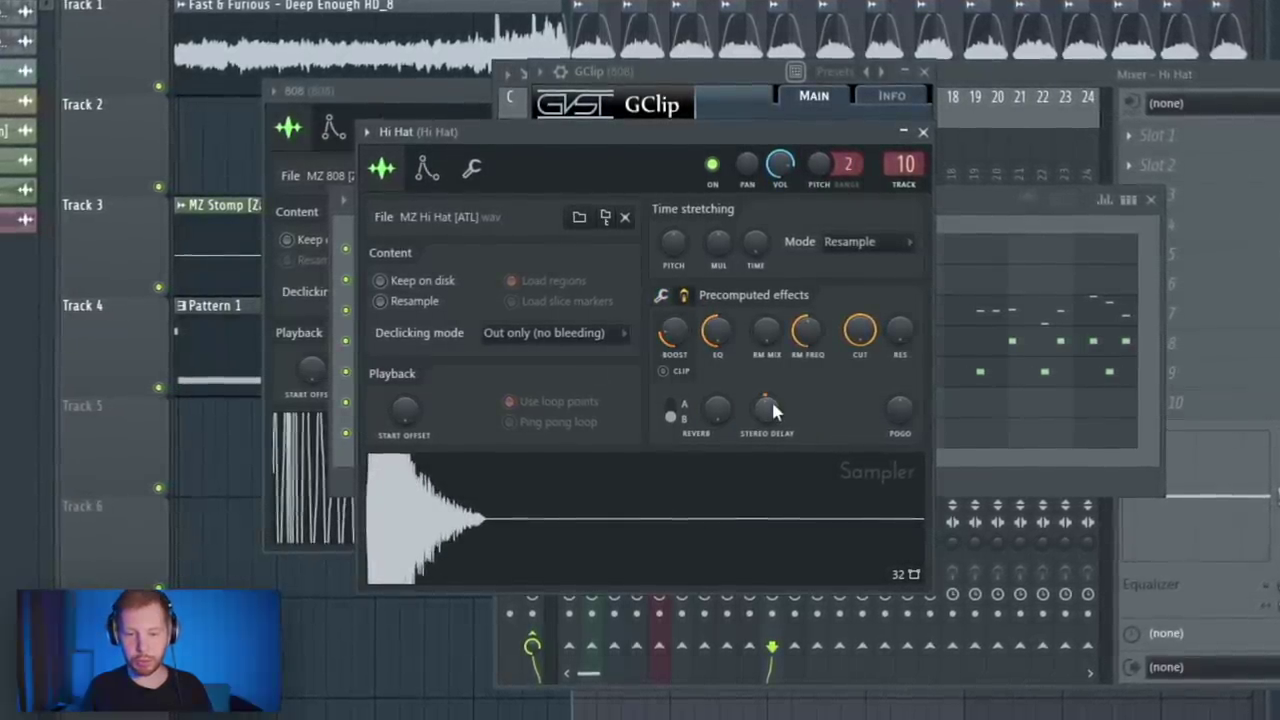
{"action": "left_click", "coordinate": [969, 460]}
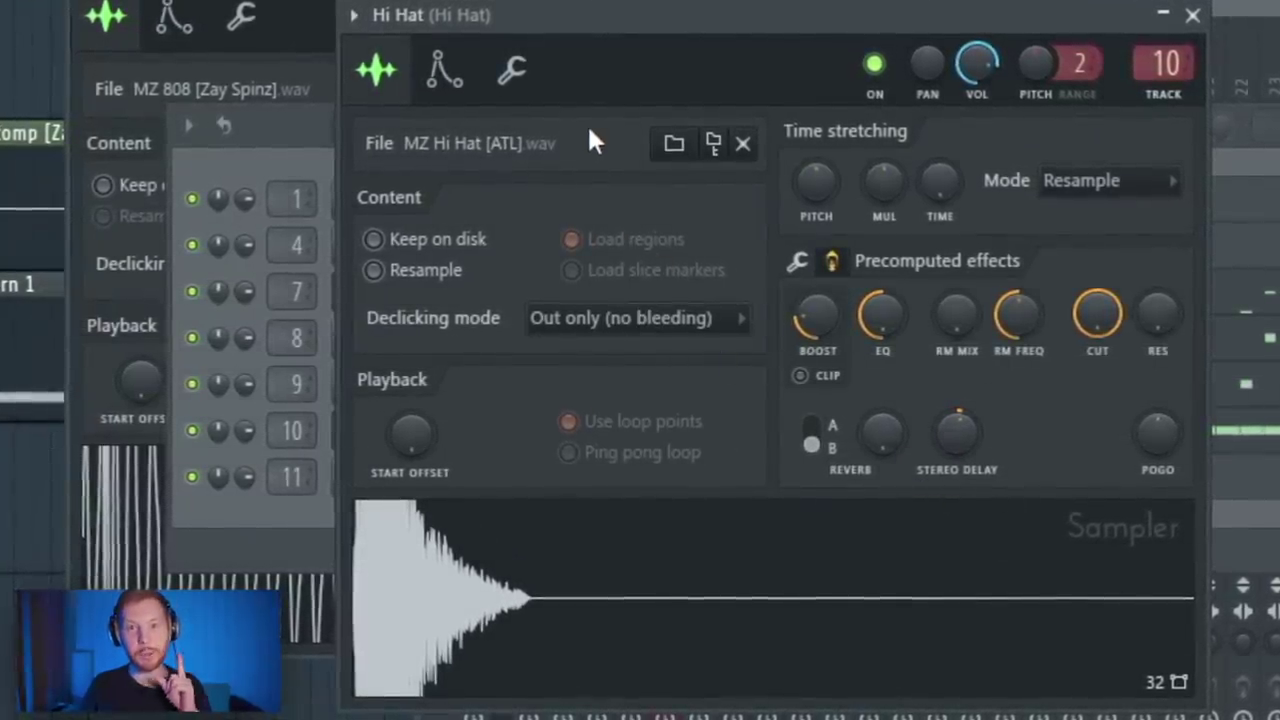
{"action": "left_click", "coordinate": [513, 72]}
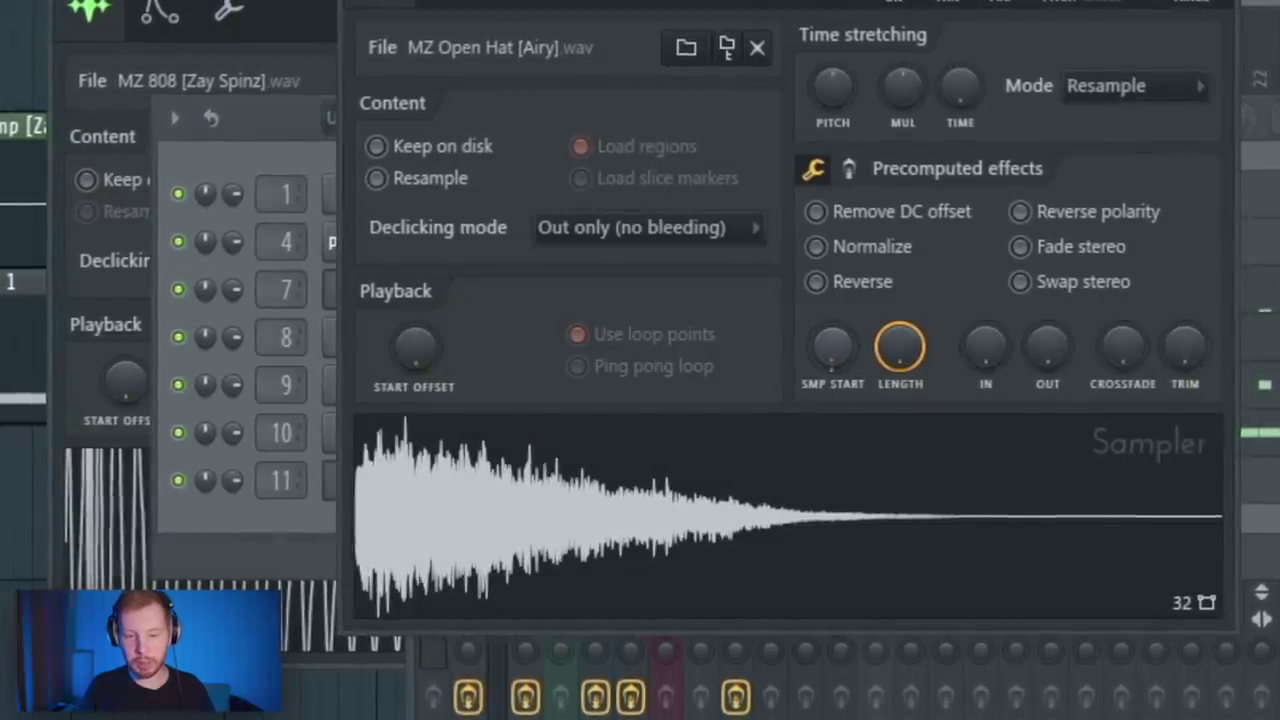
Shape the open hat sample with a slight precomputed boost, a fade-out and a stereo delay
{"action": "left_click", "coordinate": [848, 170]}
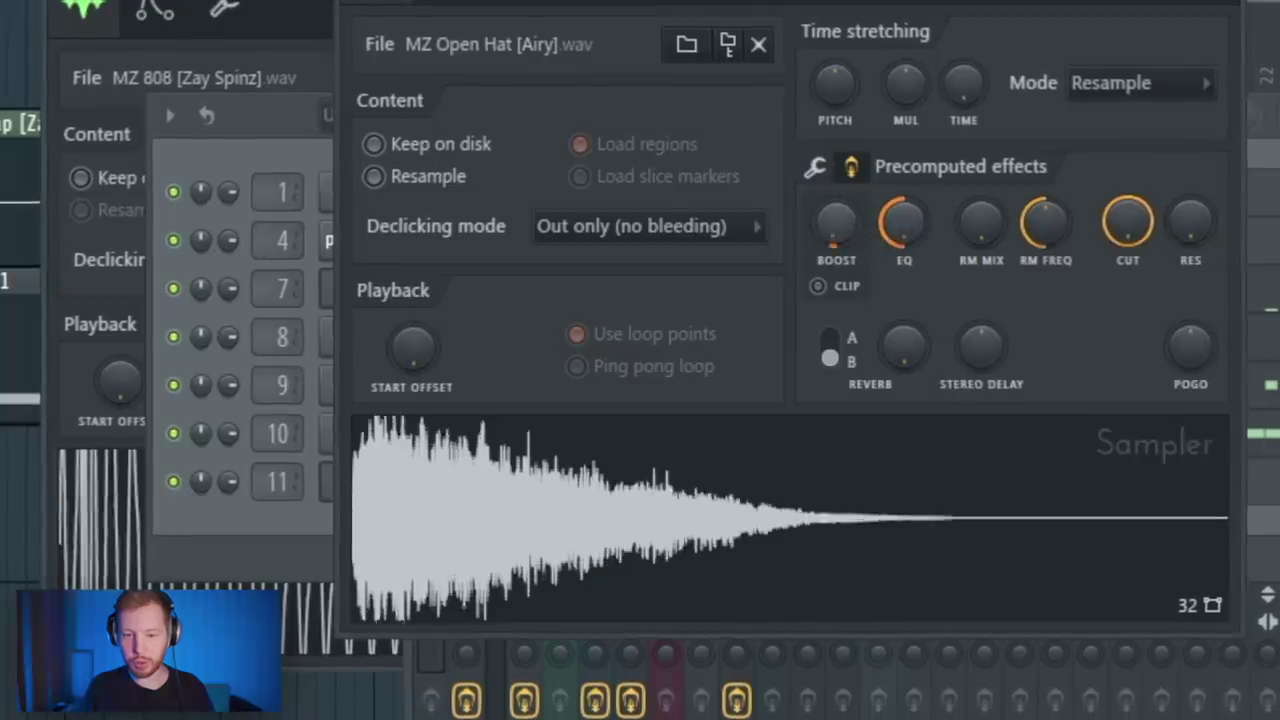
{"action": "left_click", "coordinate": [816, 168]}
{"action": "left_click_drag", "start_coordinate": [1055, 347], "coordinate": [1055, 365]}
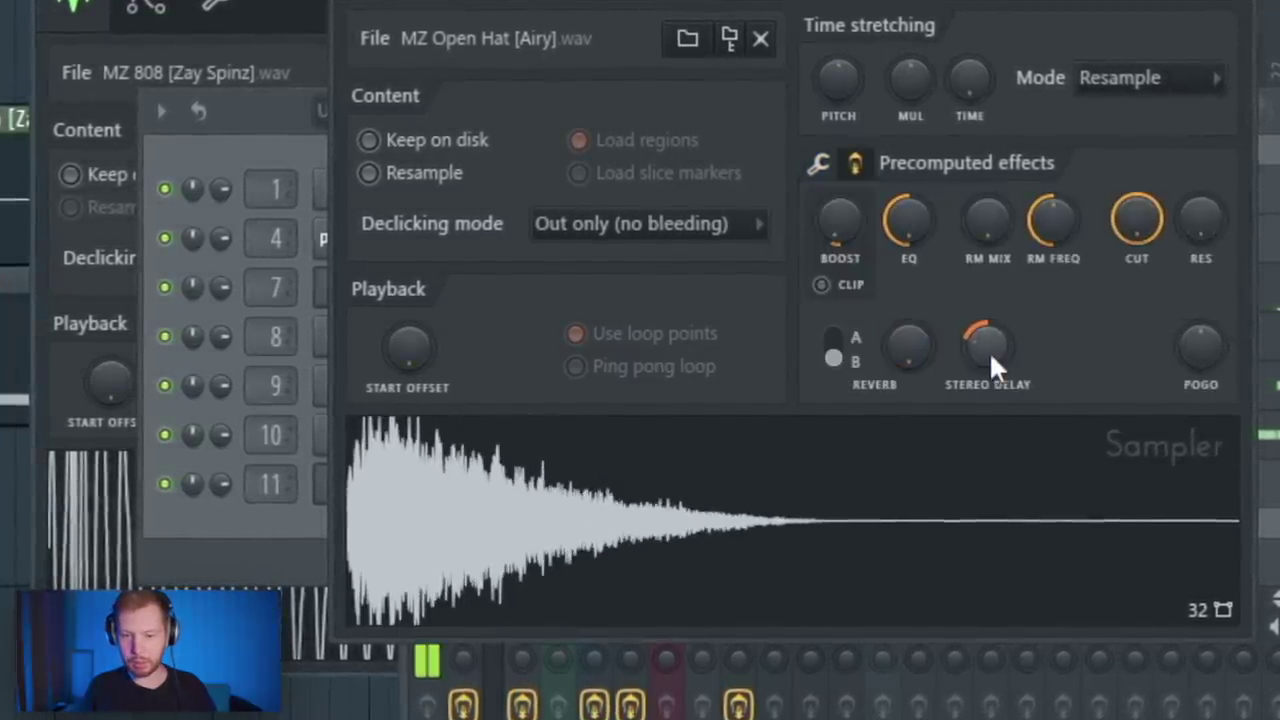
{"action": "left_click_drag", "start_coordinate": [989, 351], "coordinate": [991, 336]}
Draw C5 open hat notes on beats 1, 2 and 4 of bar 1 and 1 and 4 of bar 3, and duplicate the pattern
{"action": "key", "text": "F6"}
{"action": "key", "text": "F7"}
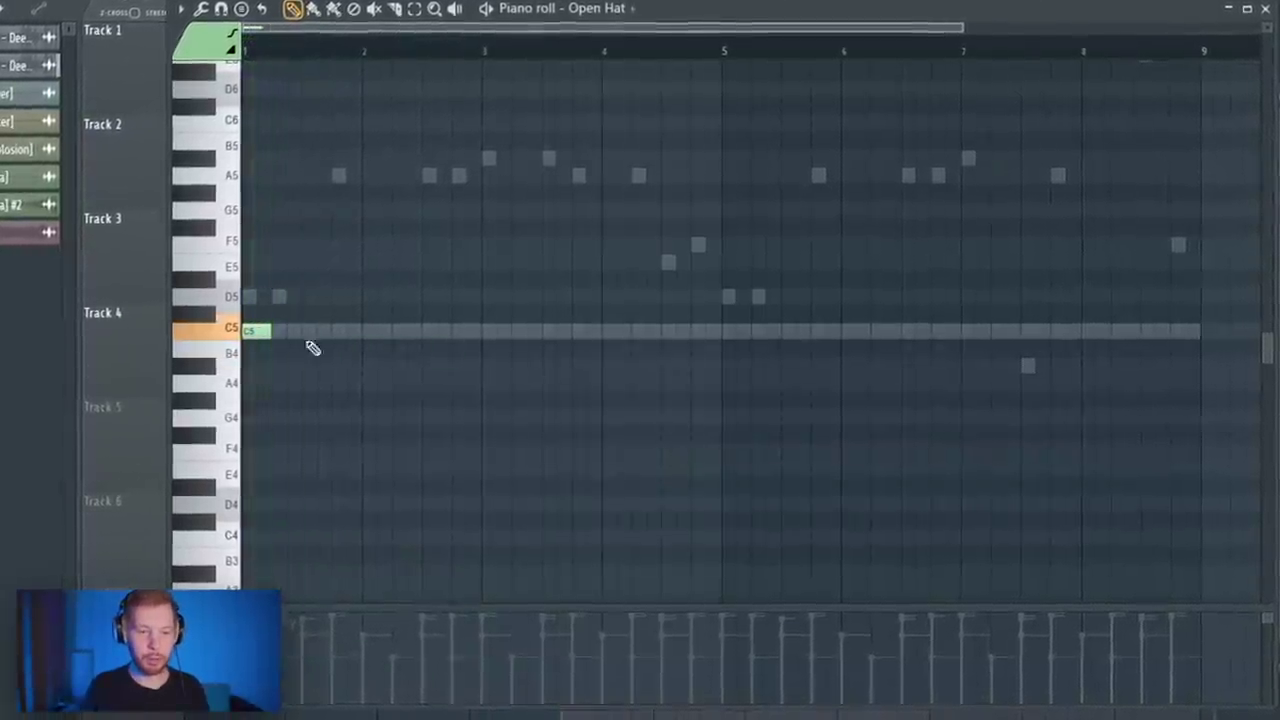
{"action": "left_click", "coordinate": [484, 331]}
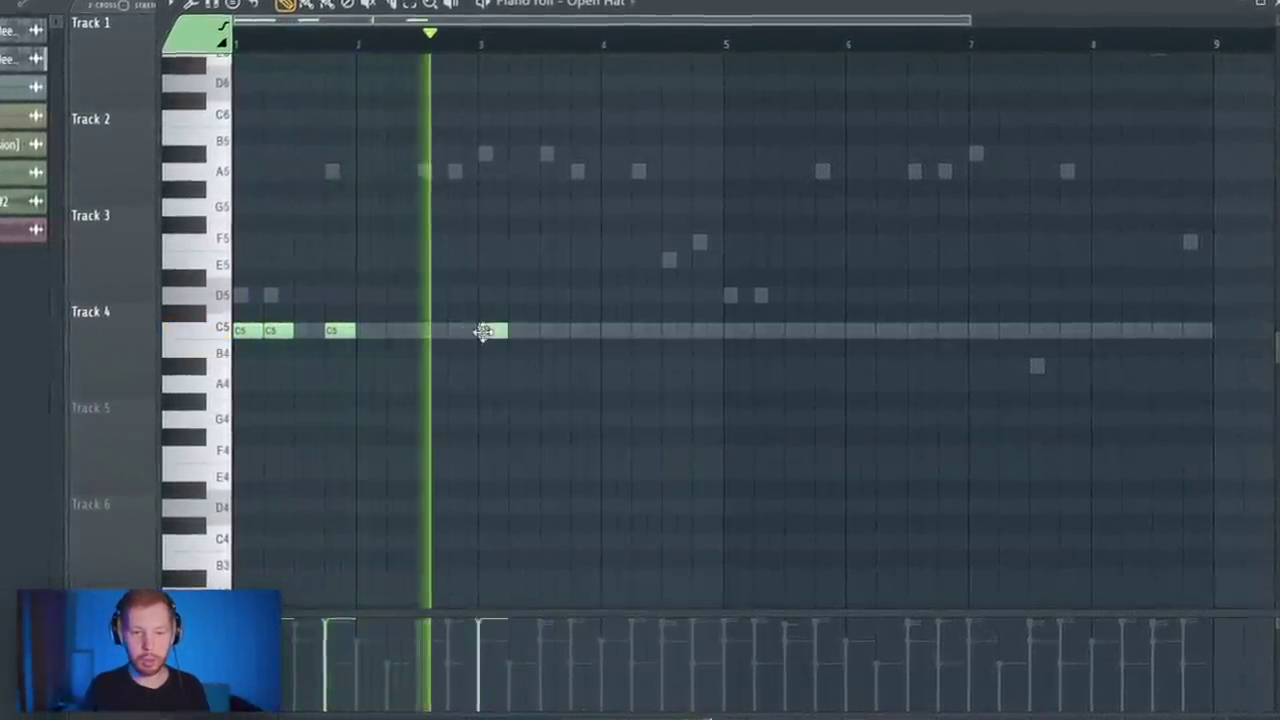
{"action": "left_click", "coordinate": [573, 332]}
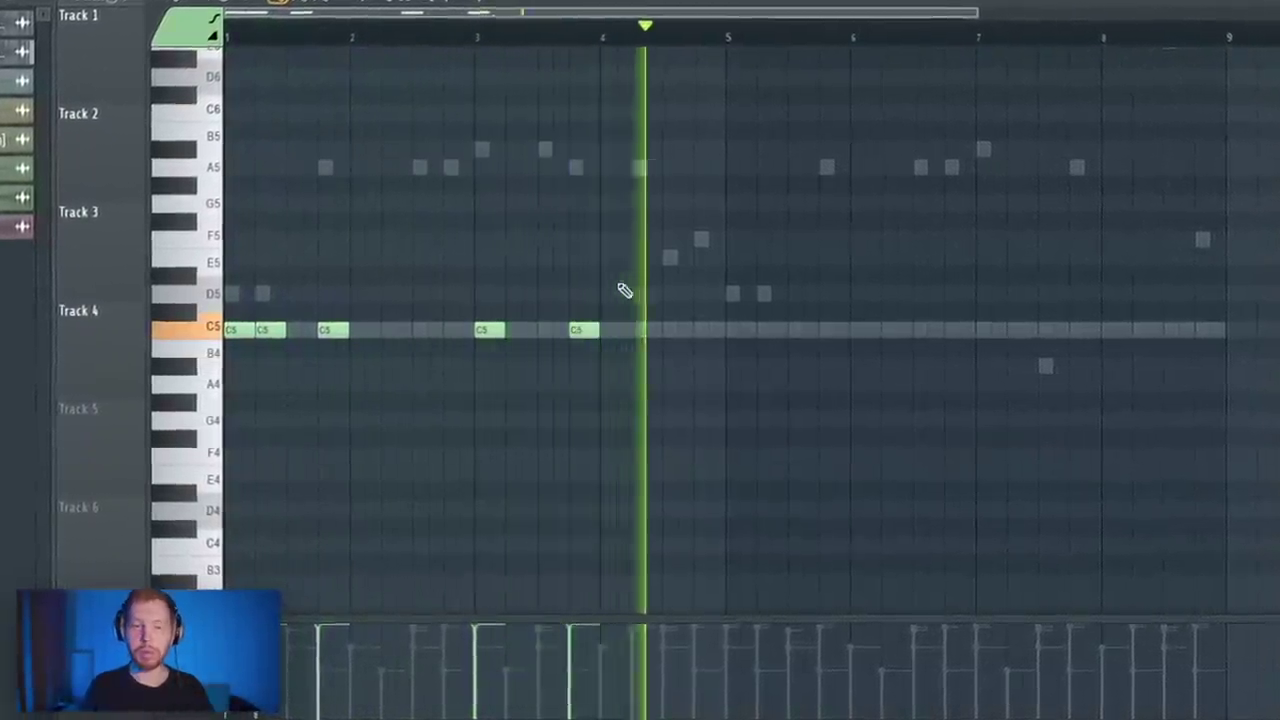
{"action": "key", "text": "ctrl+a"}
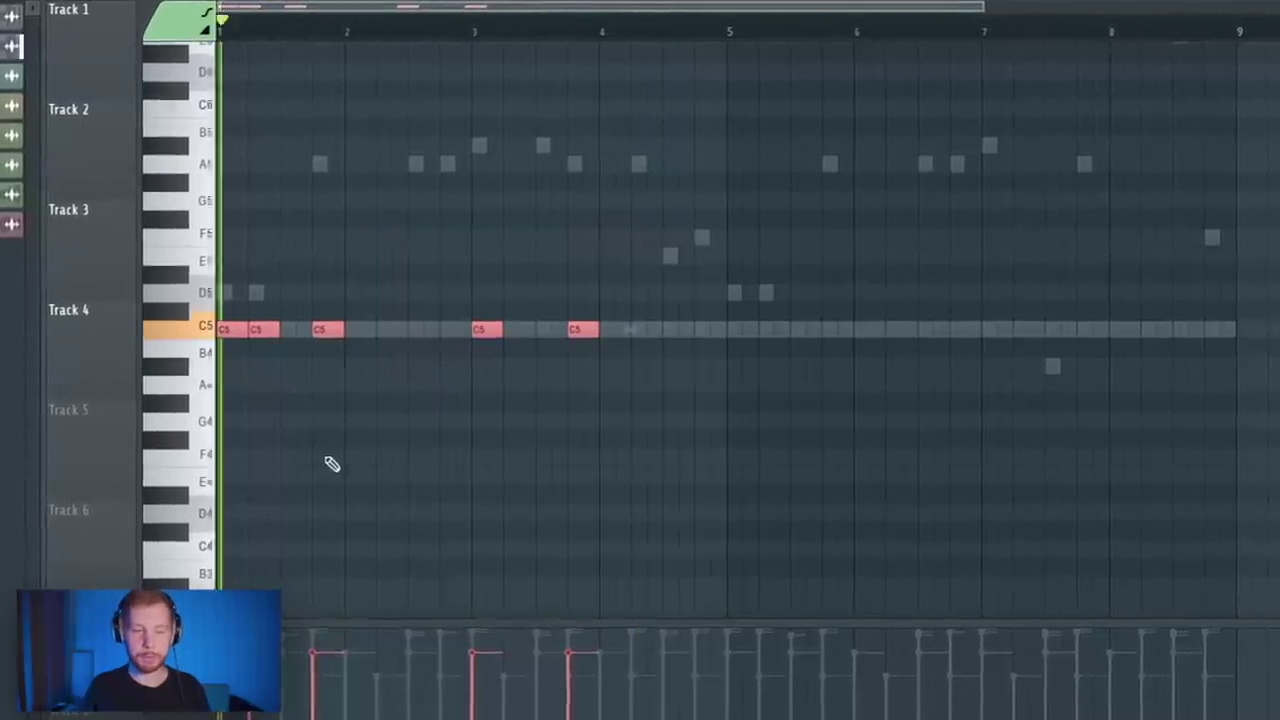
{"action": "key", "text": "space"}
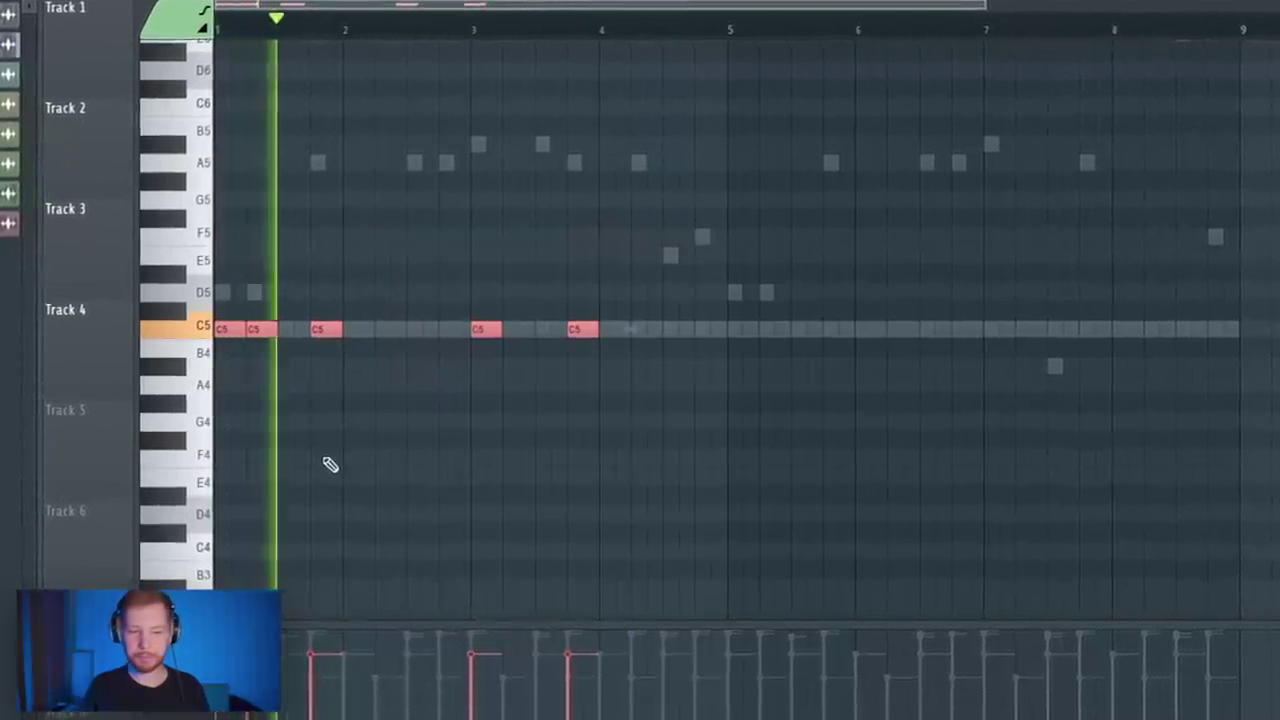
{"action": "key", "text": "ctrl+b"}
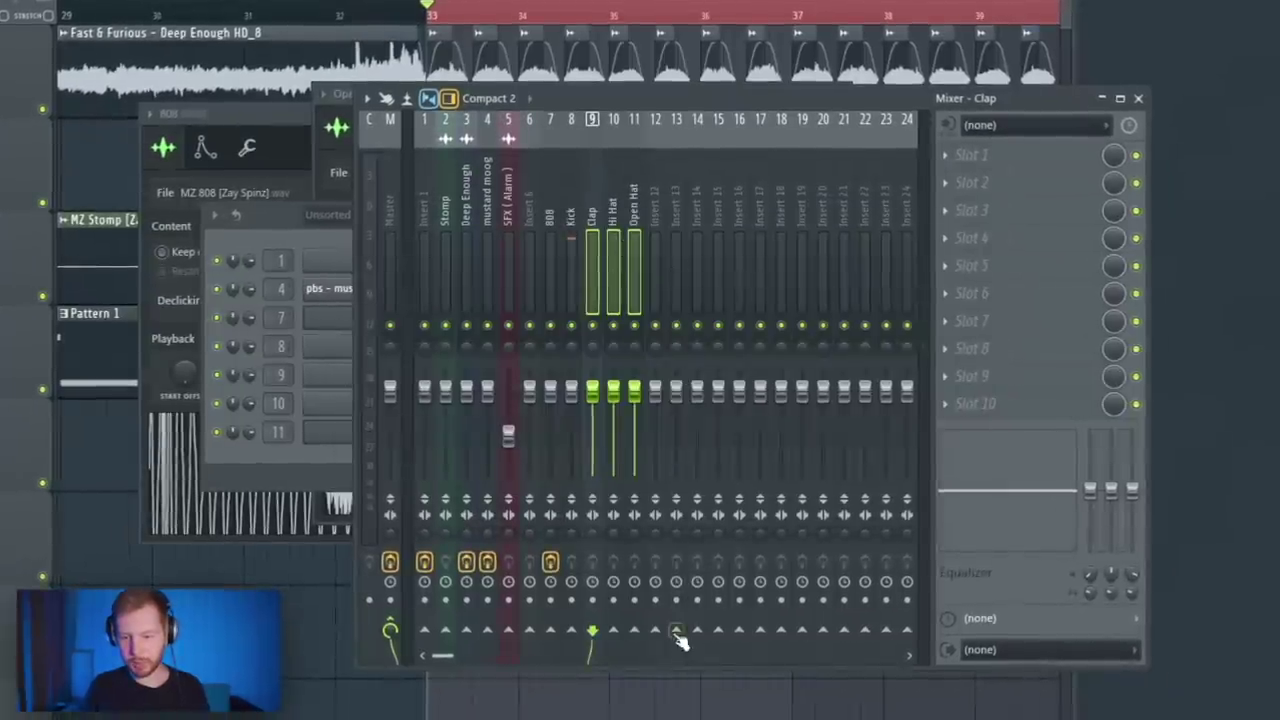
Route the Clap, Hi Hat and Open Hat mixer tracks to insert 13 and name that bus DRM
{"action": "right_click", "coordinate": [677, 634]}
{"action": "left_click", "coordinate": [715, 657]}
{"action": "left_click", "coordinate": [676, 205]}
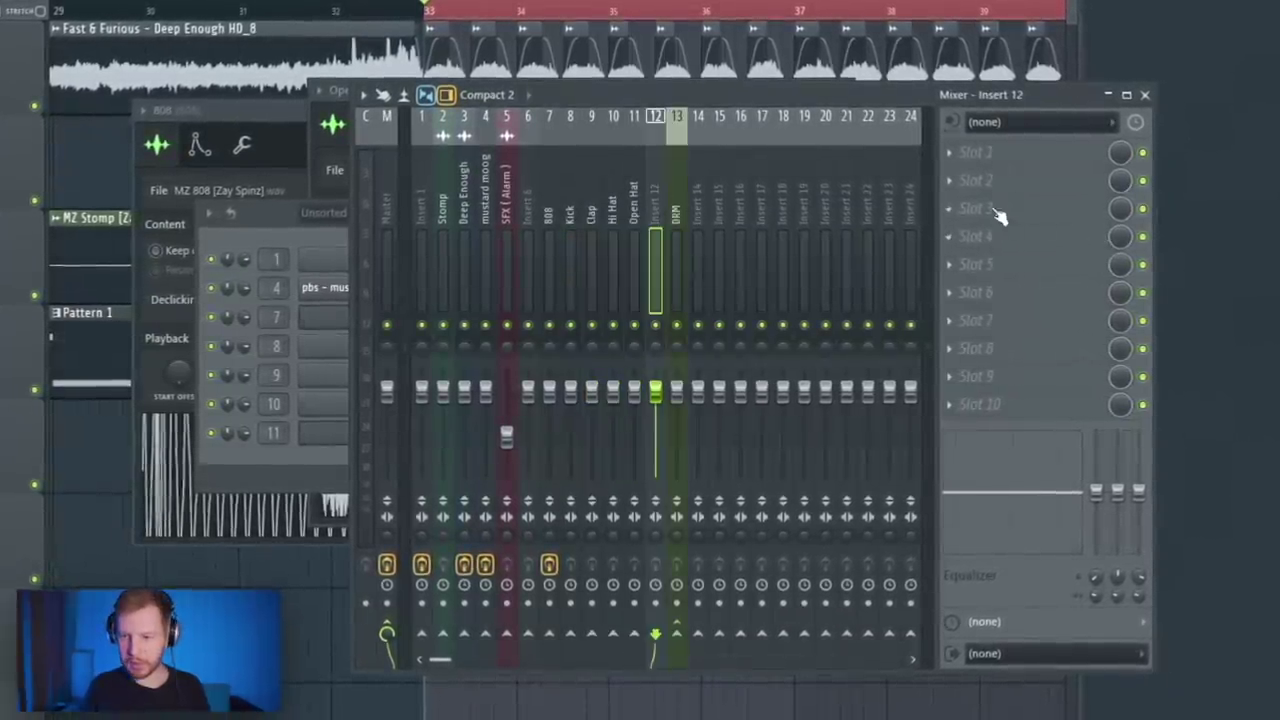
Load ValhallaVintageVerb in slot 3 of Insert 12 with the Tiled Room preset
{"action": "left_click", "coordinate": [978, 208]}
{"action": "left_click", "coordinate": [663, 351]}
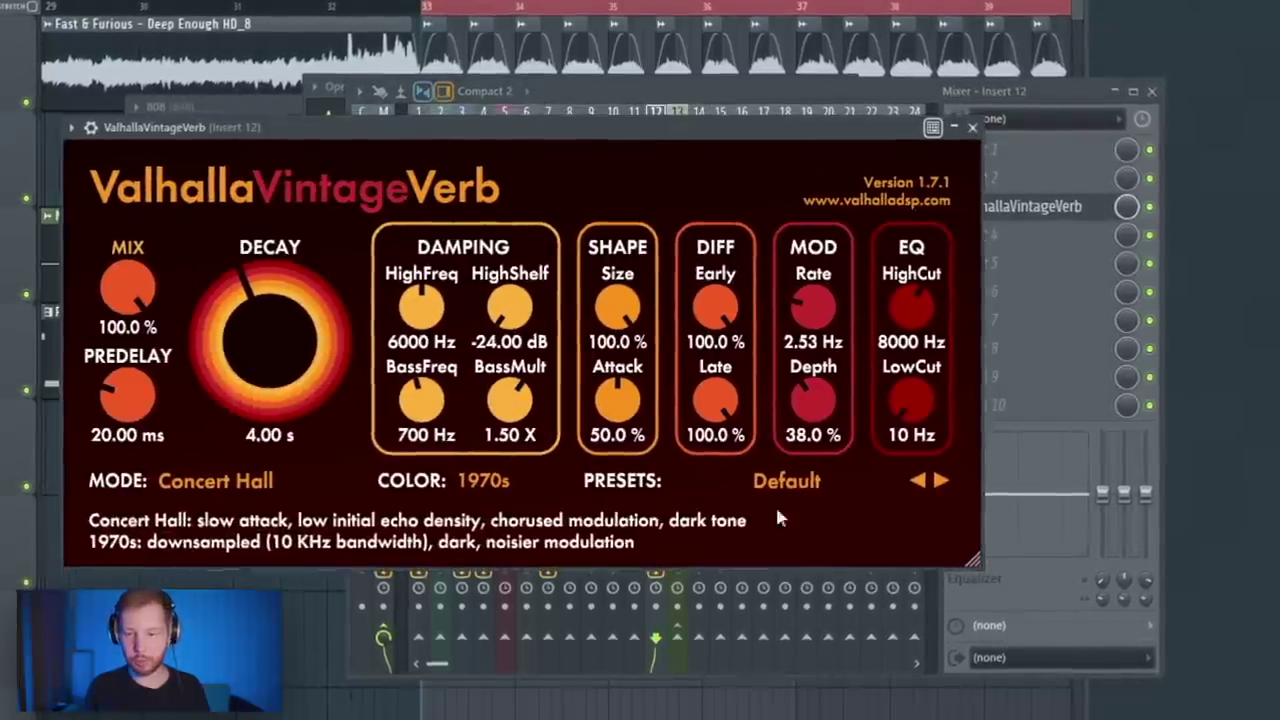
{"action": "left_click", "coordinate": [785, 481]}
{"action": "mouse_move", "coordinate": [742, 372]}
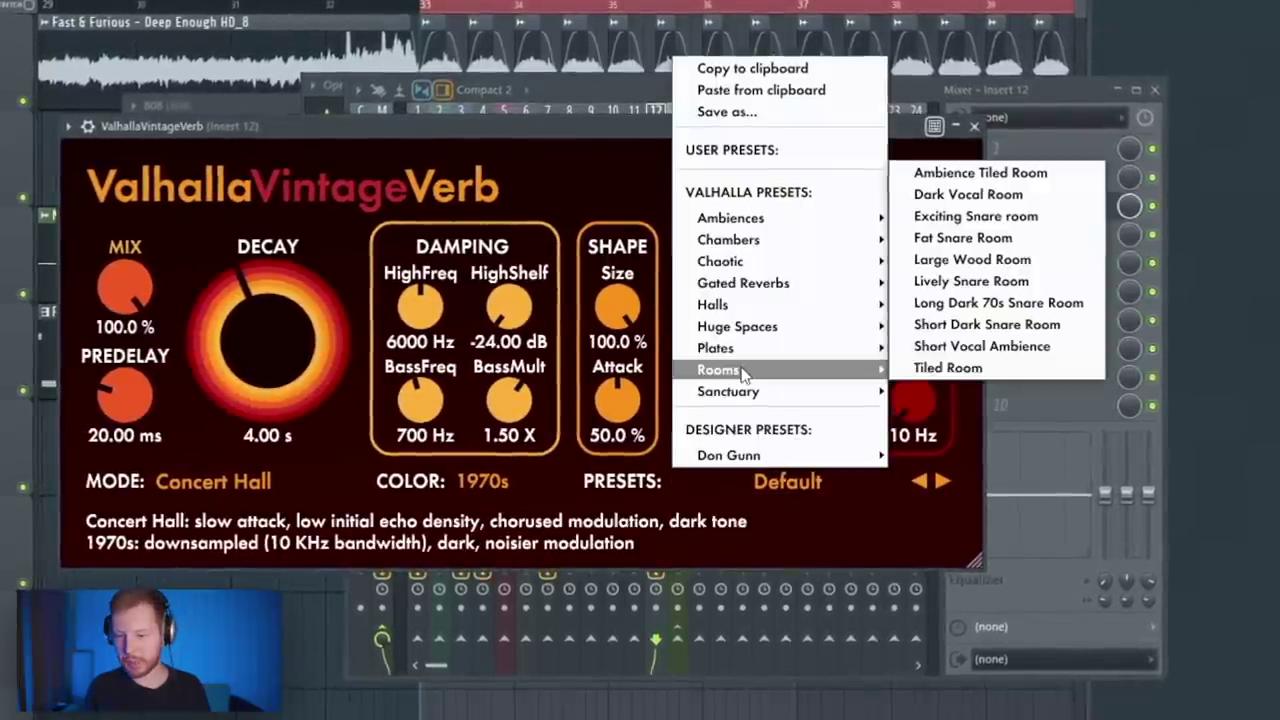
{"action": "left_click", "coordinate": [948, 368]}
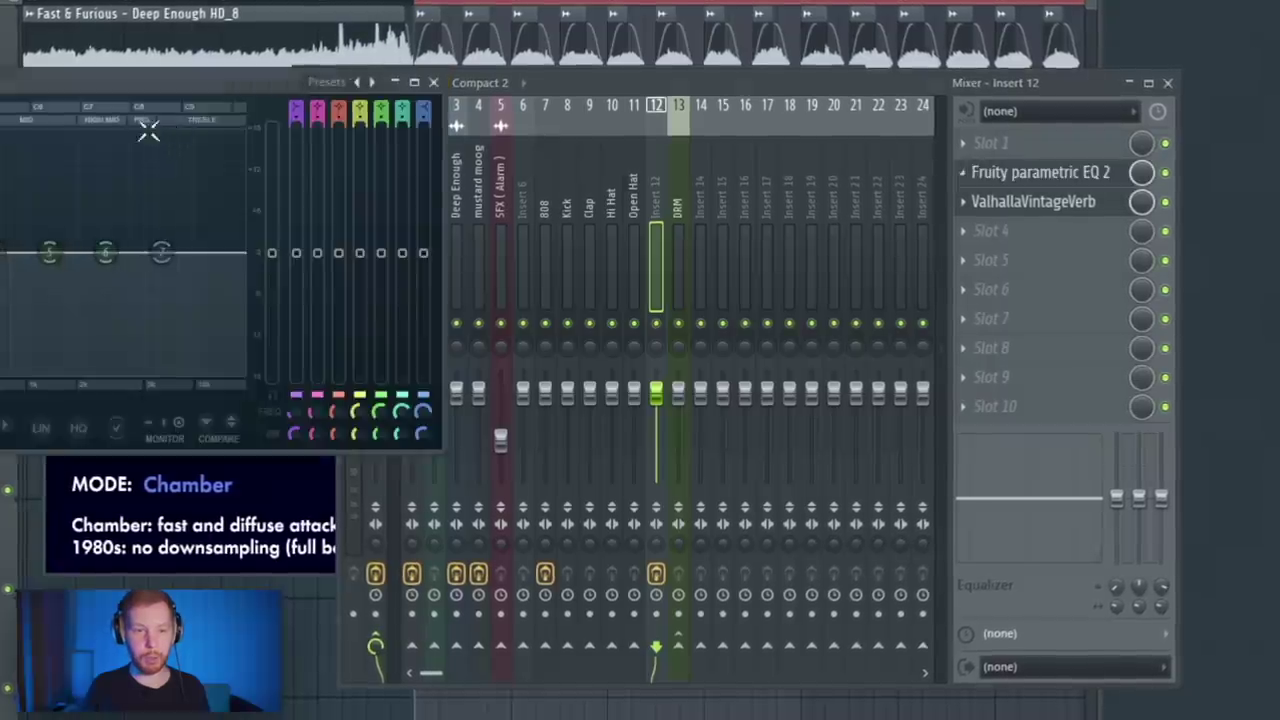
Make band 7 of Insert 12's Fruity Parametric EQ 2 a low pass filter and lower its cutoff
{"action": "left_click_drag", "start_coordinate": [125, 84], "coordinate": [515, 109]}
{"action": "right_click", "coordinate": [527, 273]}
{"action": "mouse_move", "coordinate": [565, 328]}
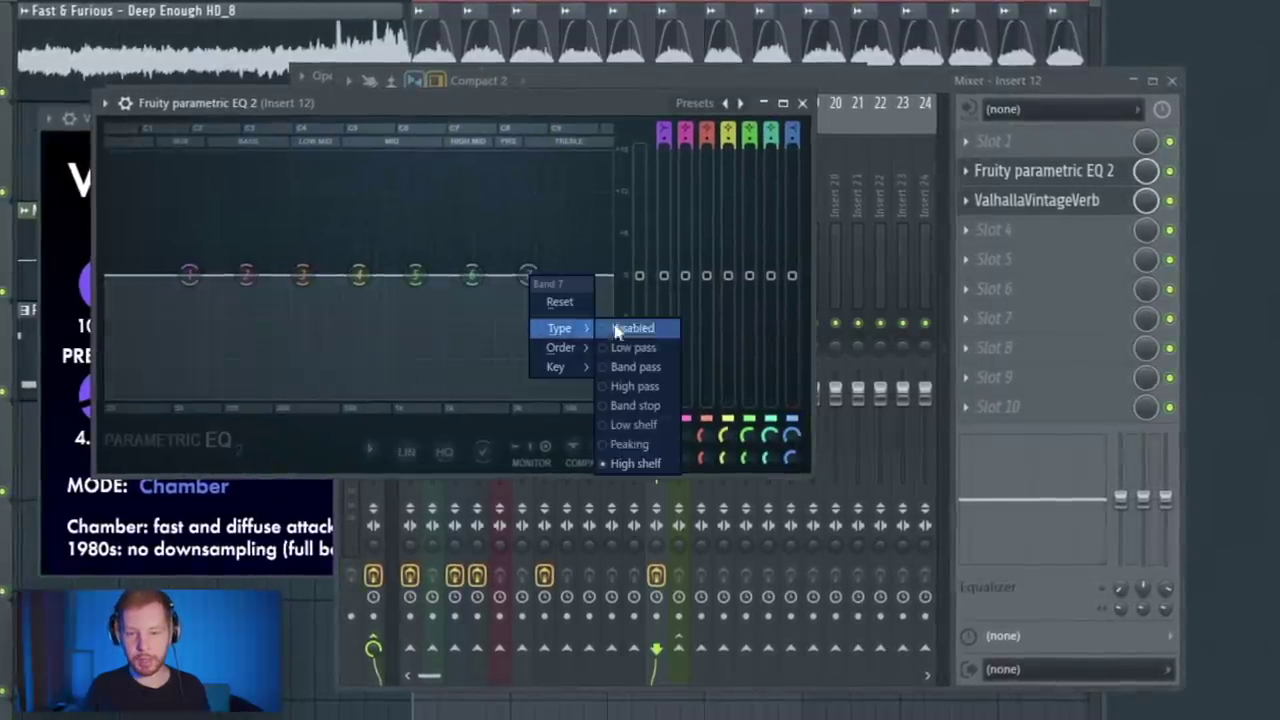
{"action": "left_click", "coordinate": [633, 347]}
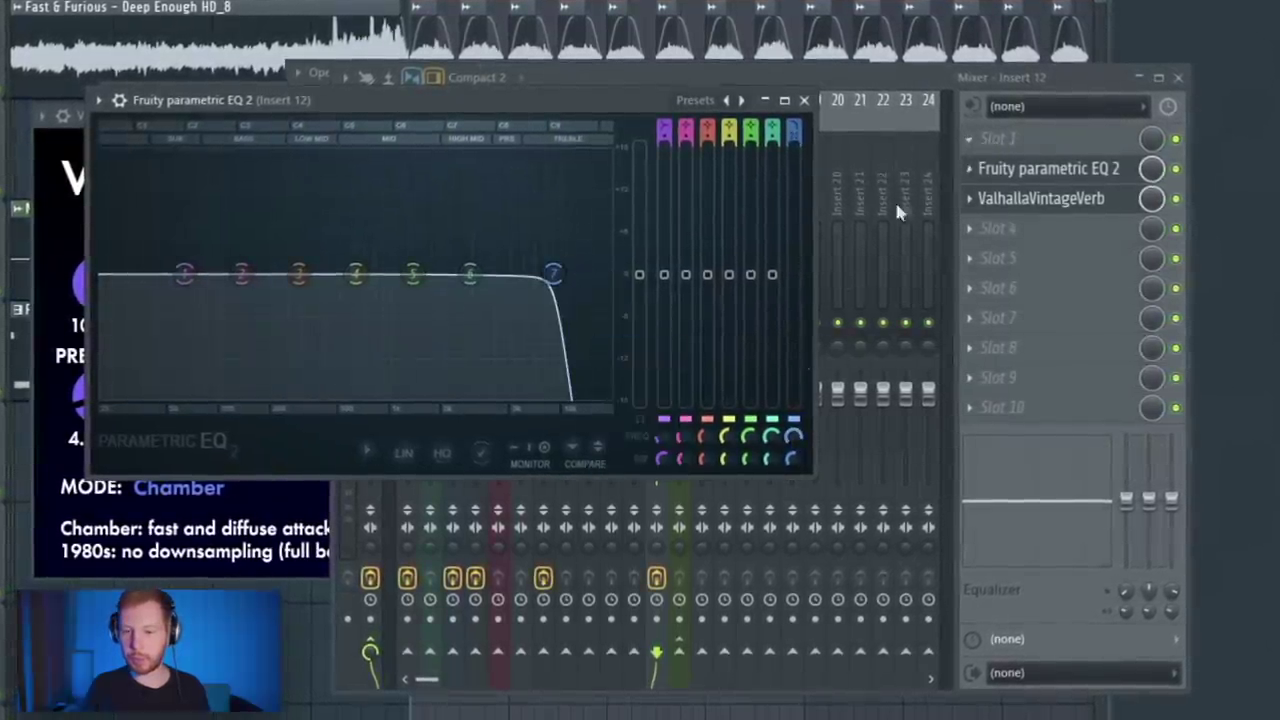
{"action": "left_click_drag", "start_coordinate": [553, 273], "coordinate": [517, 272]}
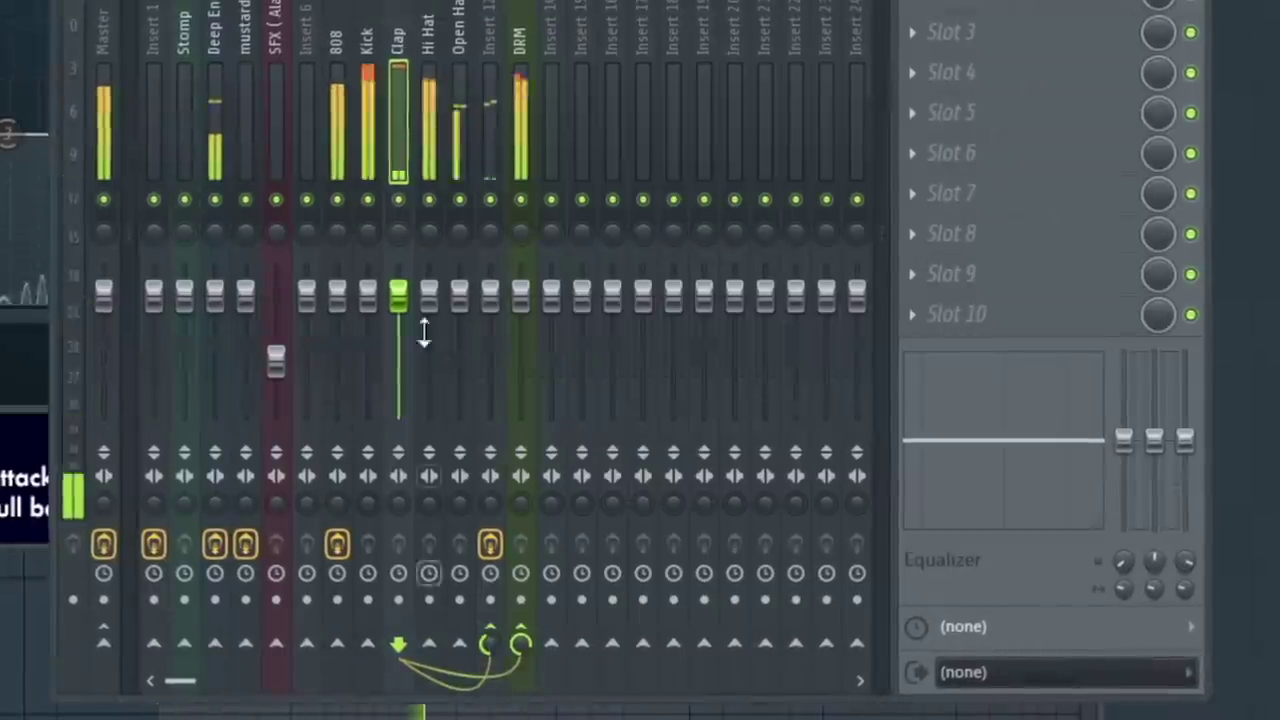
Route the Insert 12 reverb track to DRM and lower its fader
{"action": "left_click", "coordinate": [528, 431]}
{"action": "left_click_drag", "start_coordinate": [556, 331], "coordinate": [556, 394]}
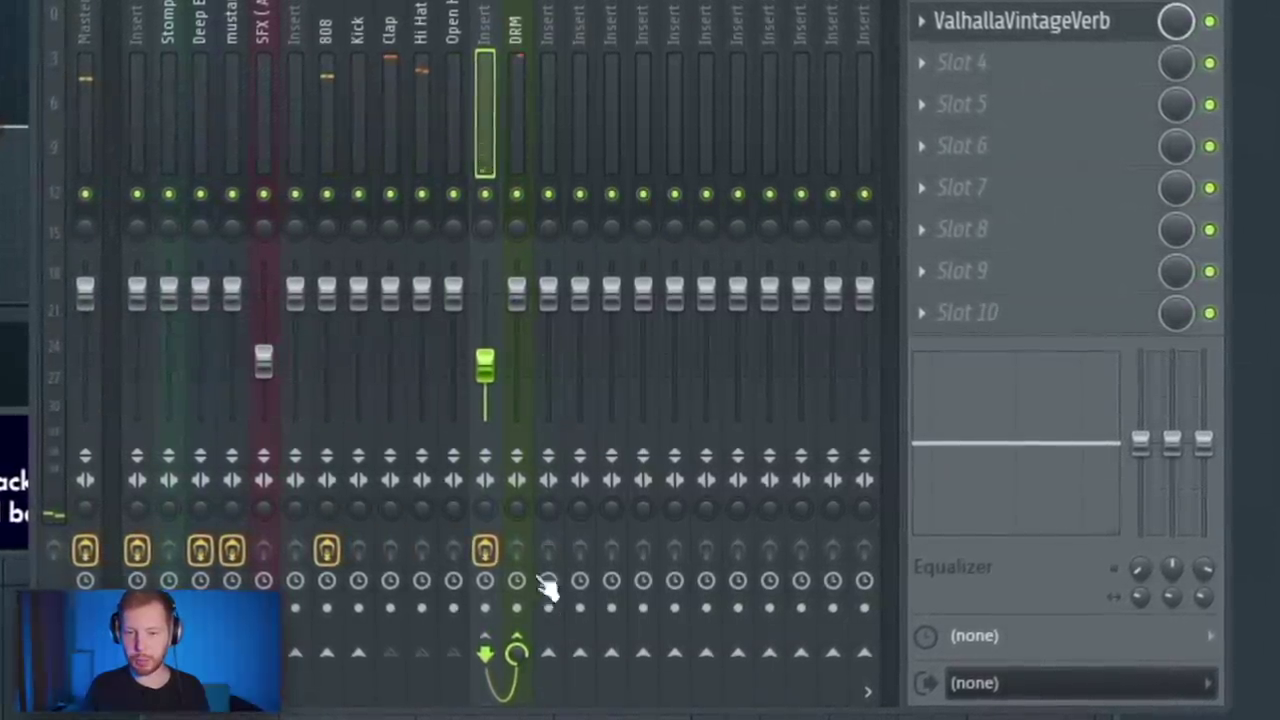
Load FabFilter Saturn 2 in slot 3 of the DRM track and set its upper band to Clean Tube with about 55% drive
{"action": "left_click", "coordinate": [1070, 20]}
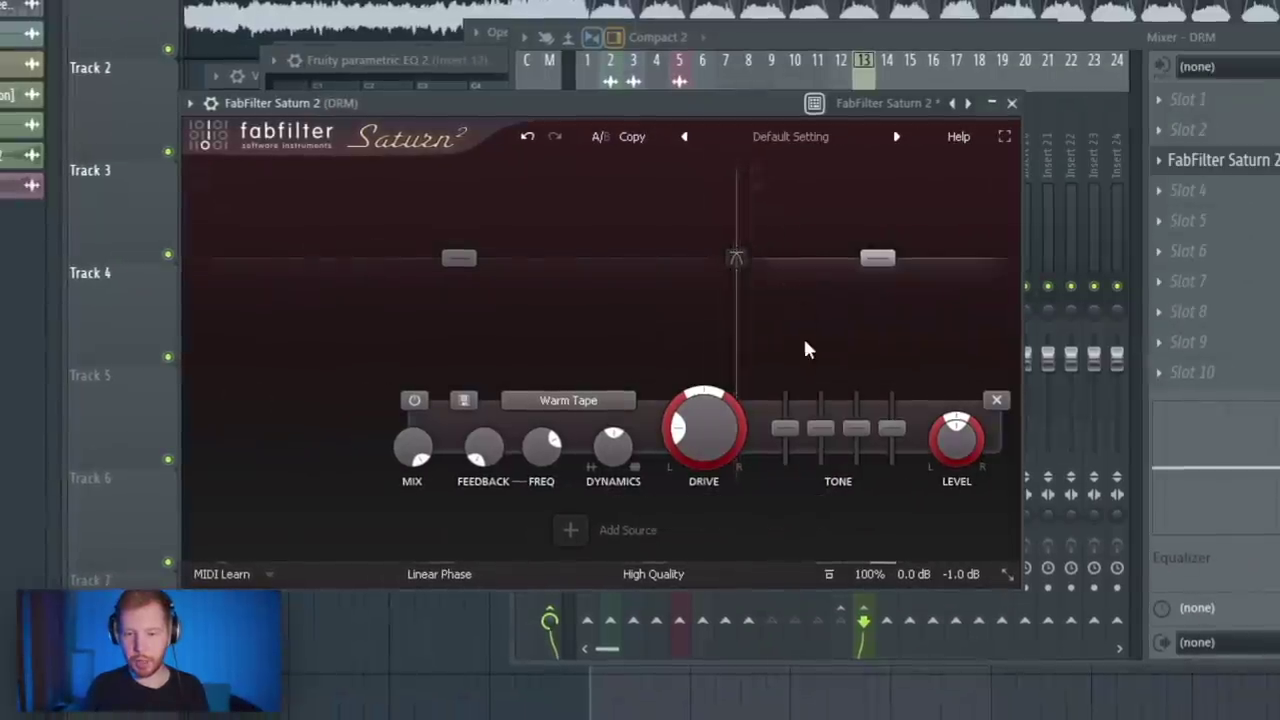
{"action": "left_click", "coordinate": [588, 401]}
{"action": "left_click", "coordinate": [750, 449]}
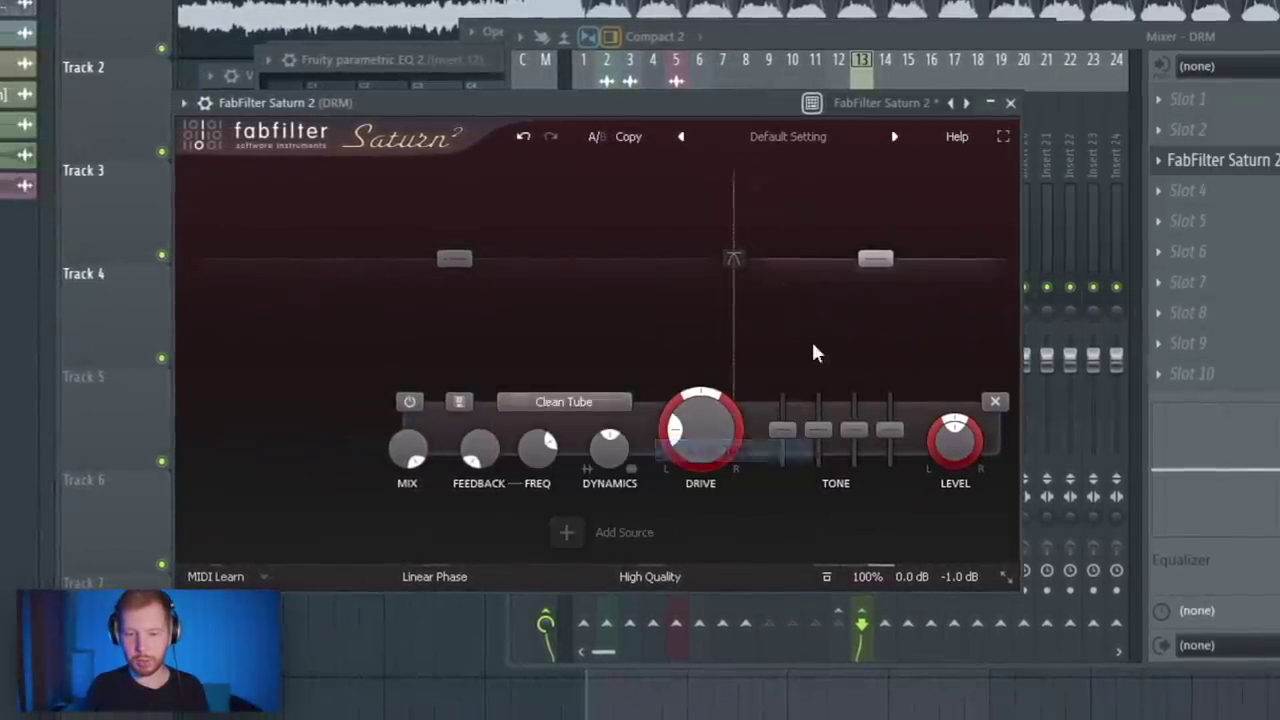
{"action": "left_click_drag", "start_coordinate": [741, 318], "coordinate": [748, 352]}
{"action": "left_click_drag", "start_coordinate": [758, 103], "coordinate": [785, 105]}
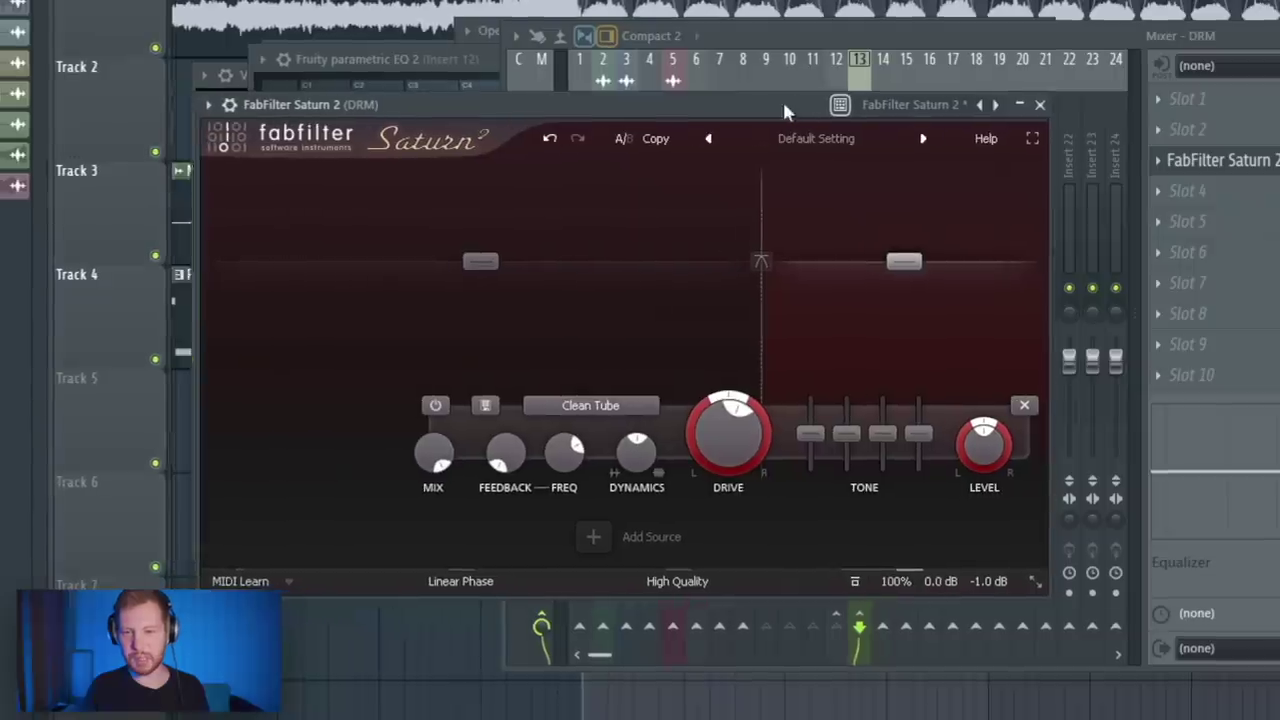
{"action": "key", "text": "space"}
{"action": "left_click_drag", "start_coordinate": [740, 427], "coordinate": [741, 452]}
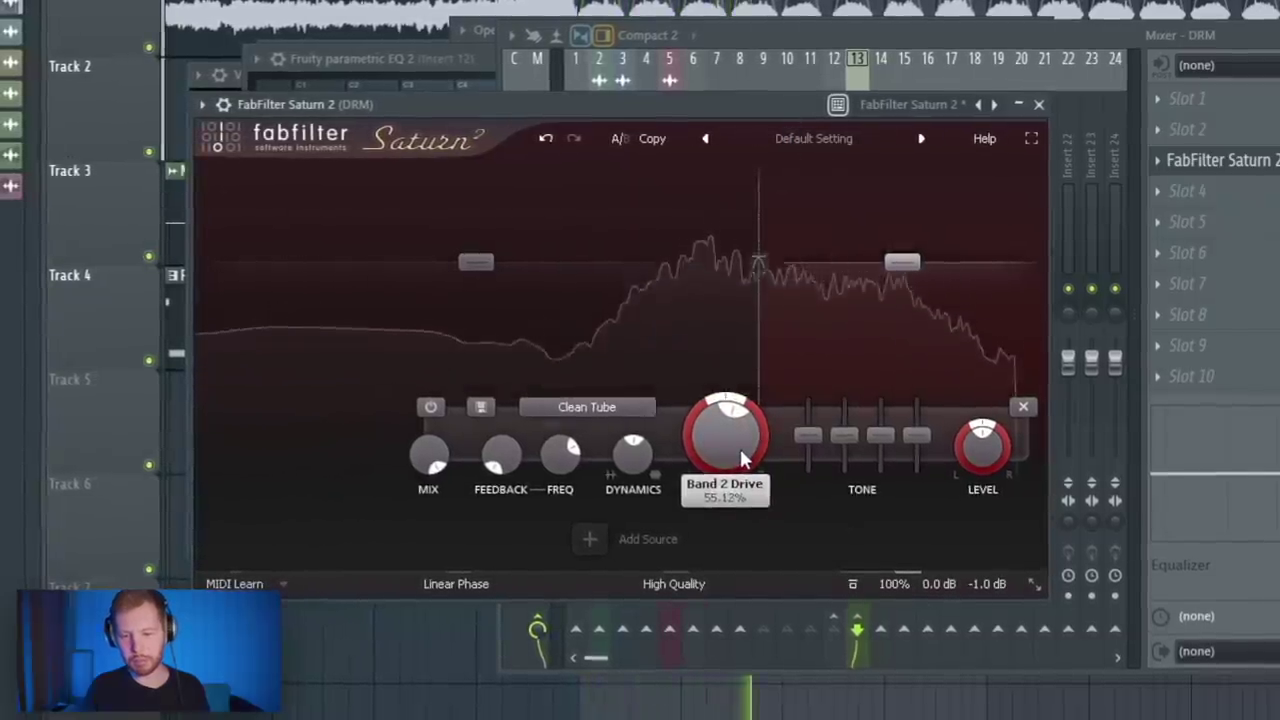
Solo the Deep Enough mixer track during playback and load FabFilter Saturn 2 in its slot 3
{"action": "left_click", "coordinate": [662, 353]}
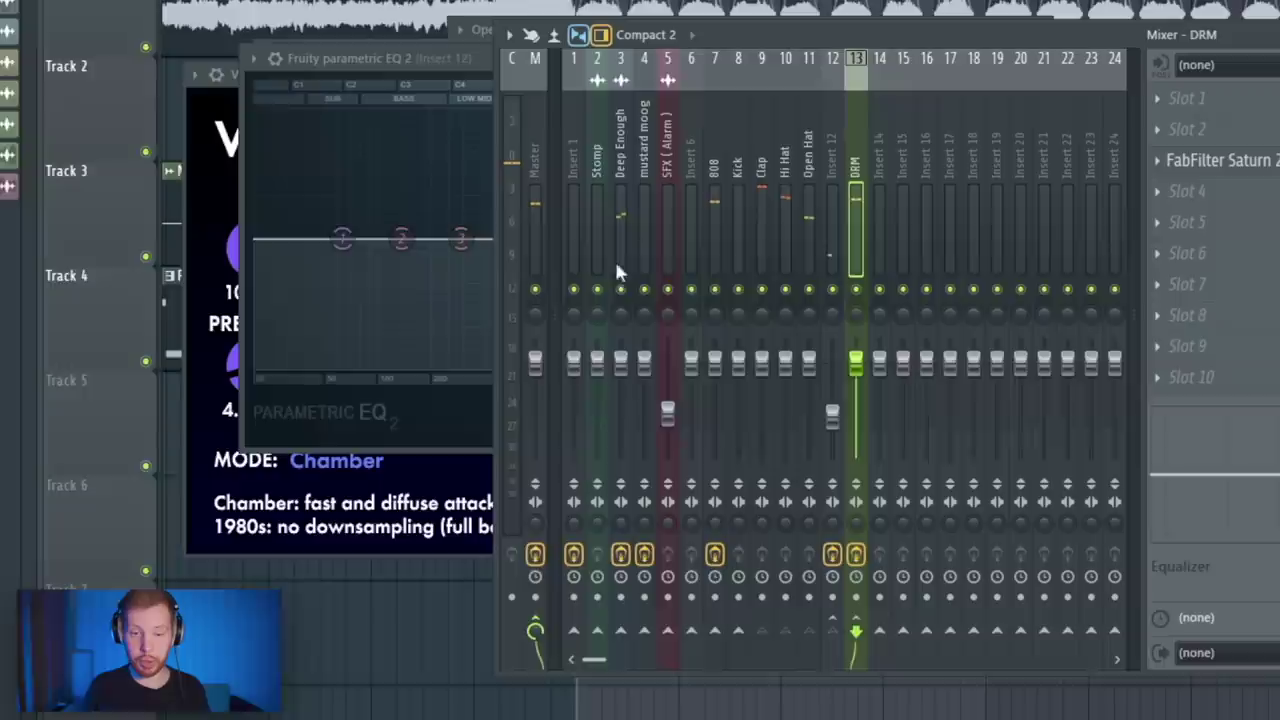
{"action": "right_click", "coordinate": [621, 288]}
{"action": "key", "text": "space"}
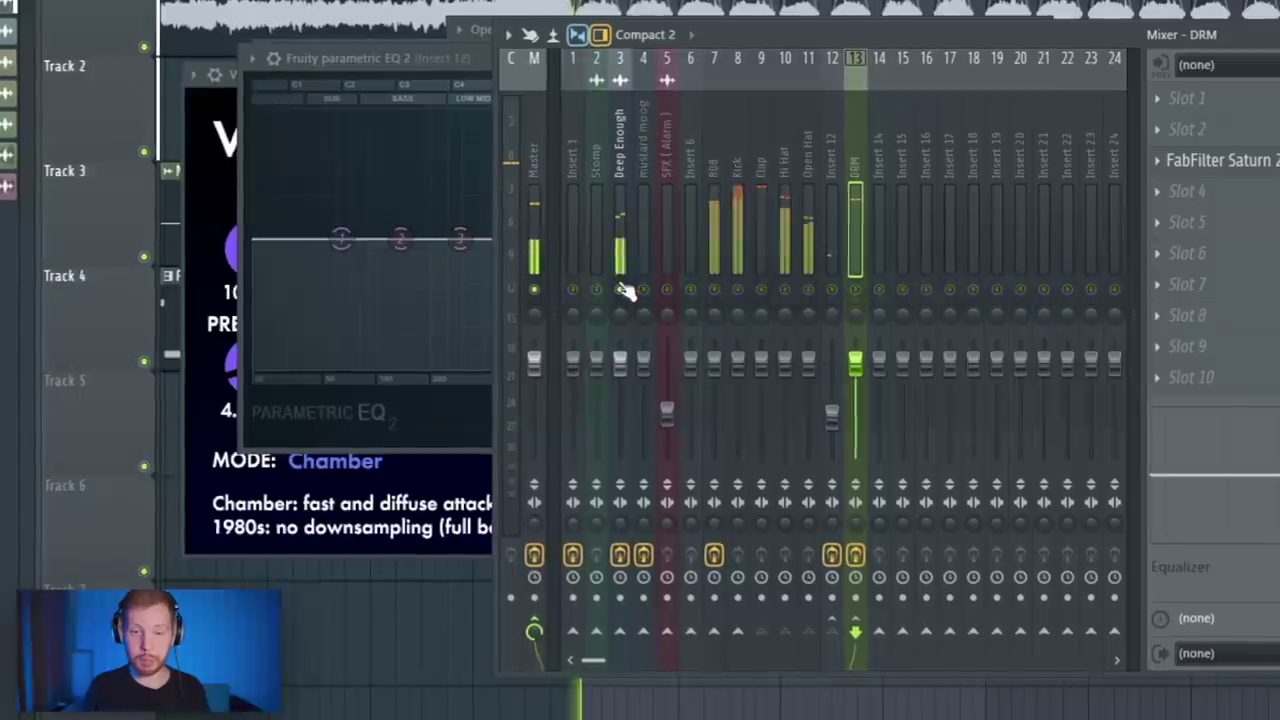
{"action": "left_click", "coordinate": [608, 136]}
{"action": "left_click", "coordinate": [1172, 162]}
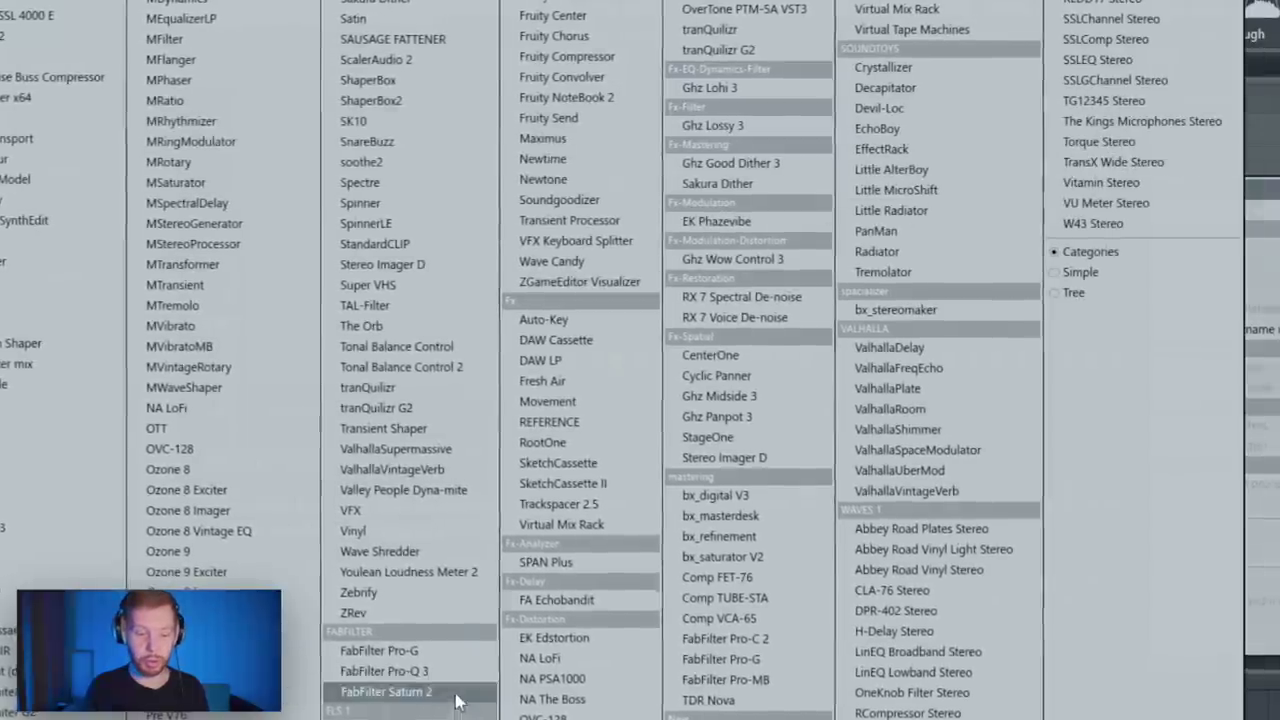
{"action": "left_click", "coordinate": [455, 700]}
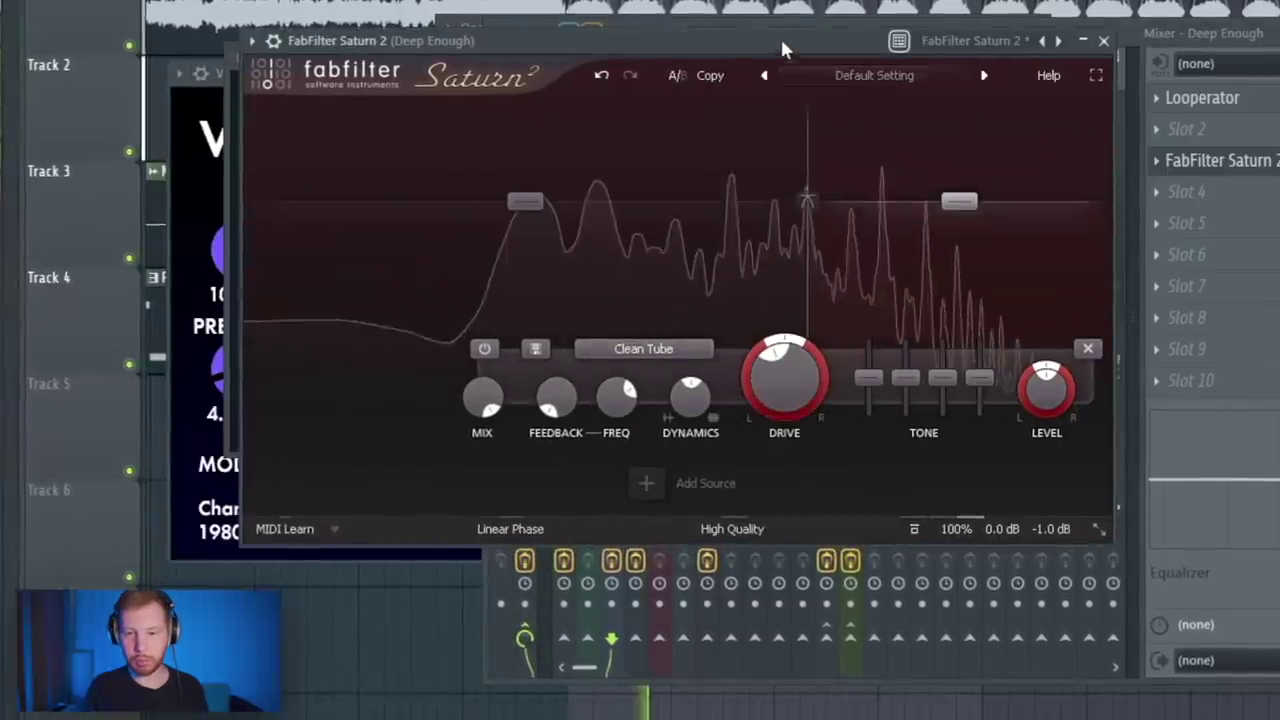
Increase the Clean Tube drive on the upper band of Deep Enough's Saturn 2 and reduce the lower band's bass tone
{"action": "left_click_drag", "start_coordinate": [783, 48], "coordinate": [823, 44]}
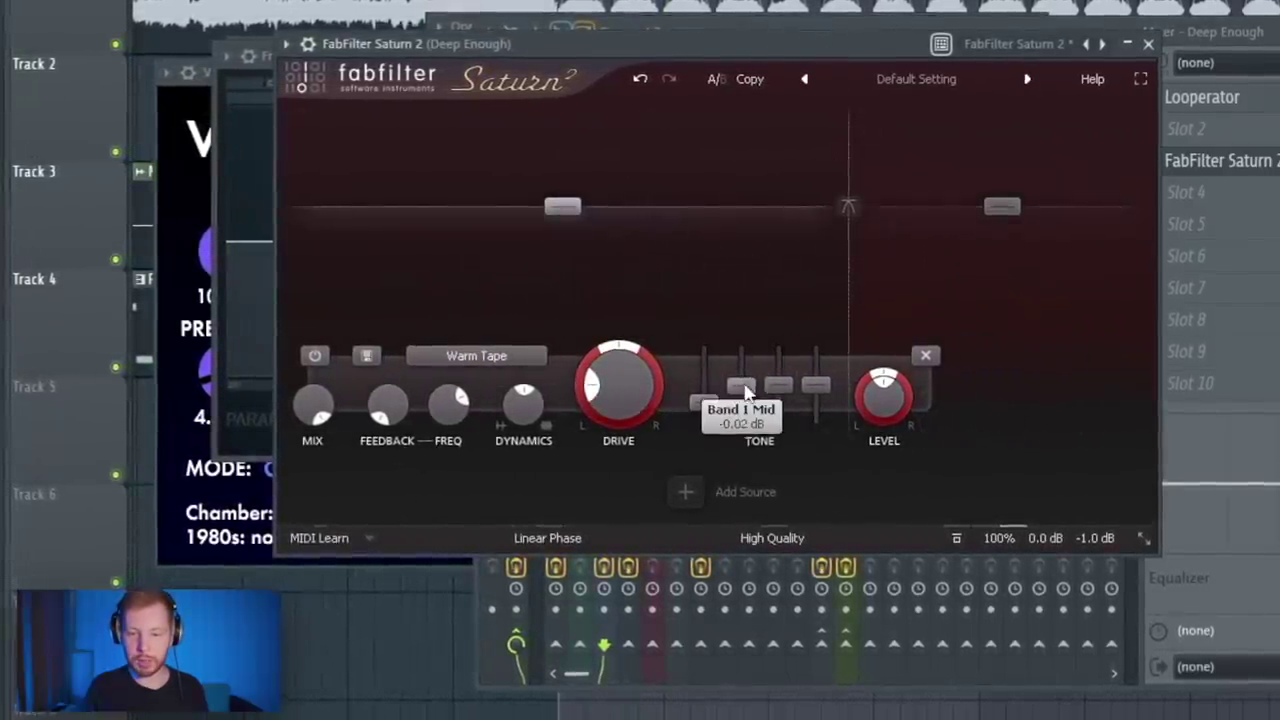
{"action": "left_click_drag", "start_coordinate": [733, 44], "coordinate": [807, 39]}
{"action": "mouse_move", "coordinate": [780, 400]}
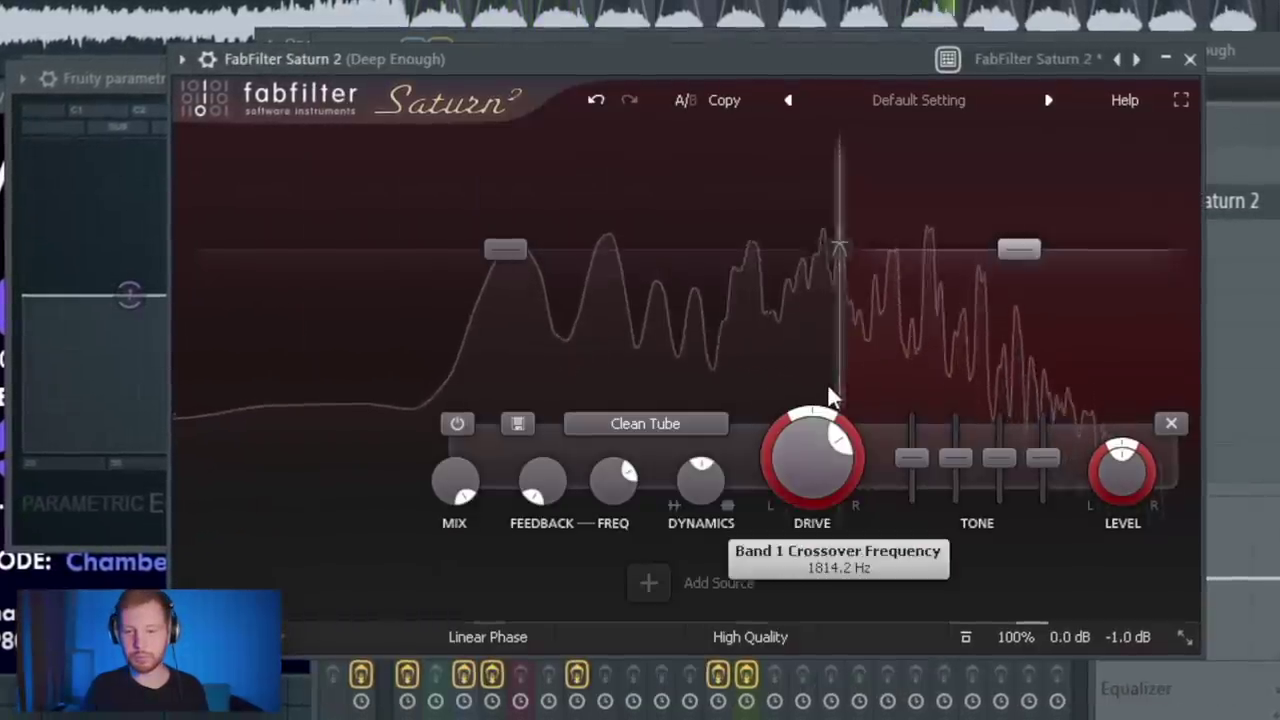
{"action": "left_click_drag", "start_coordinate": [829, 394], "coordinate": [829, 366]}
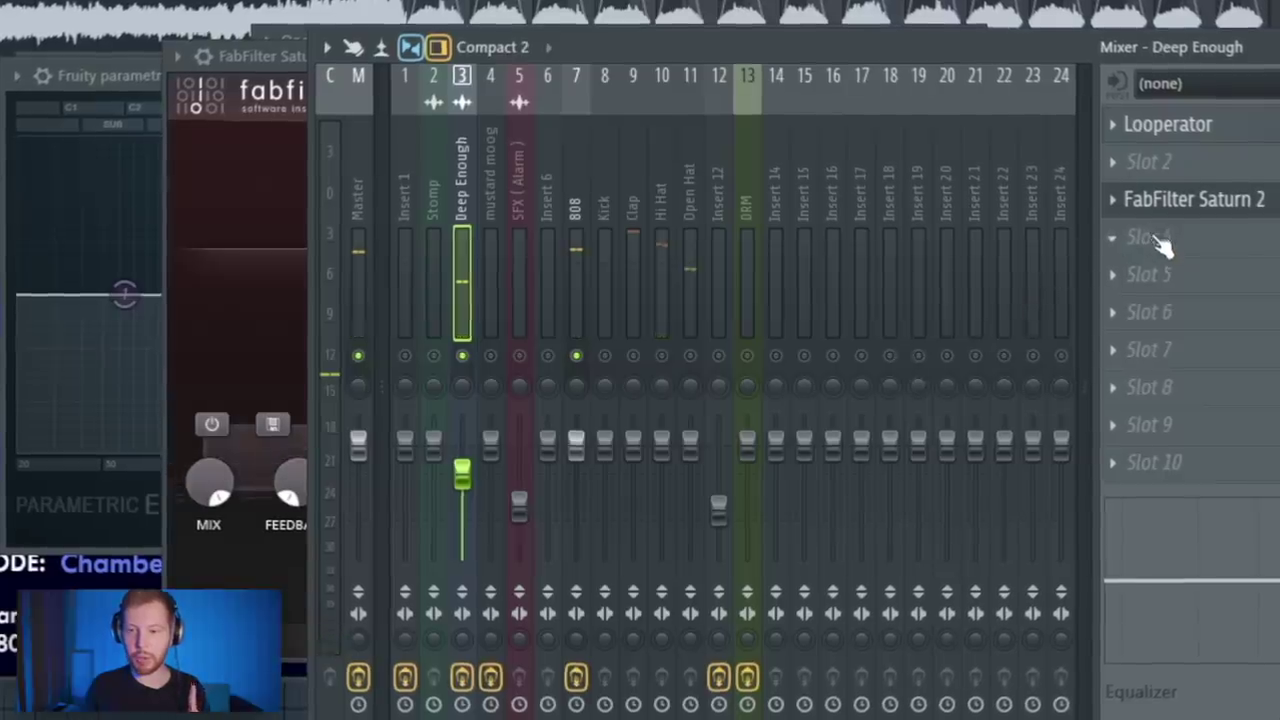
Load ValhallaVintageVerb in slot 4 of Deep Enough with the Large Plate preset, 9.2% mix and a 390 Hz low cut
{"action": "left_click", "coordinate": [1160, 243]}
{"action": "left_click", "coordinate": [919, 586]}
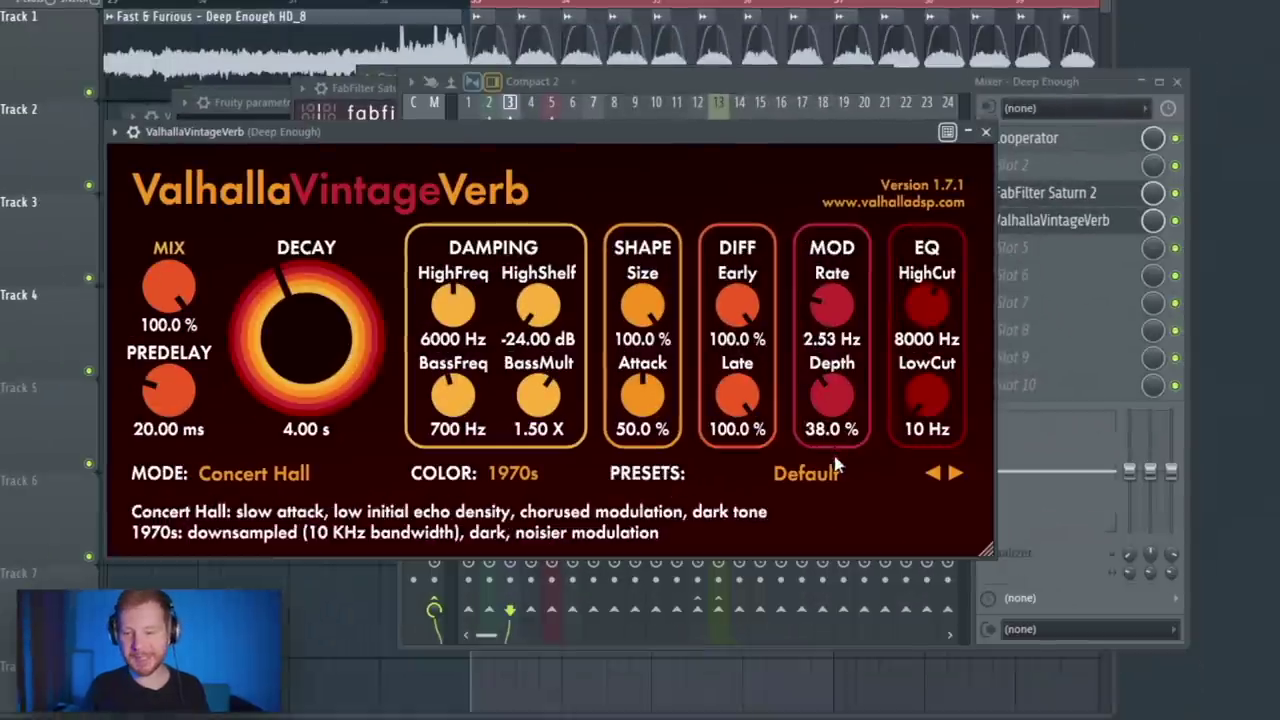
{"action": "left_click", "coordinate": [545, 515]}
{"action": "mouse_move", "coordinate": [394, 336]}
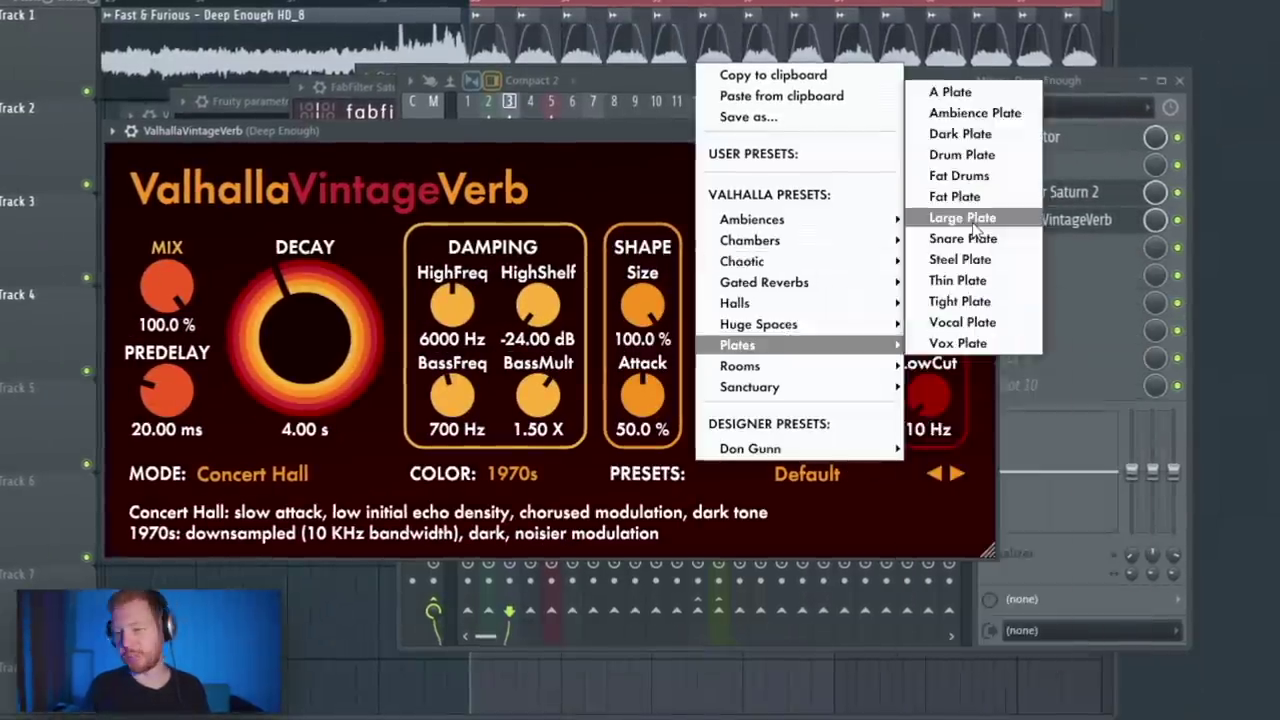
{"action": "left_click", "coordinate": [962, 218]}
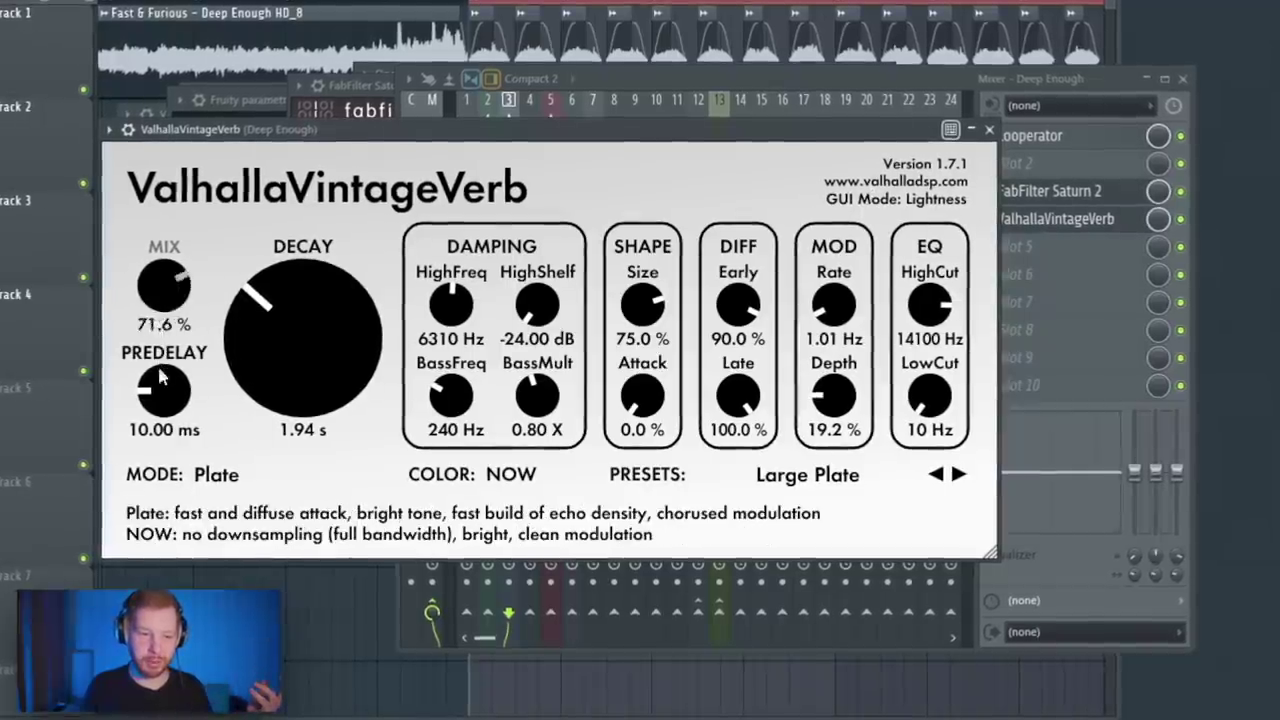
{"action": "left_click_drag", "start_coordinate": [159, 369], "coordinate": [352, 499]}
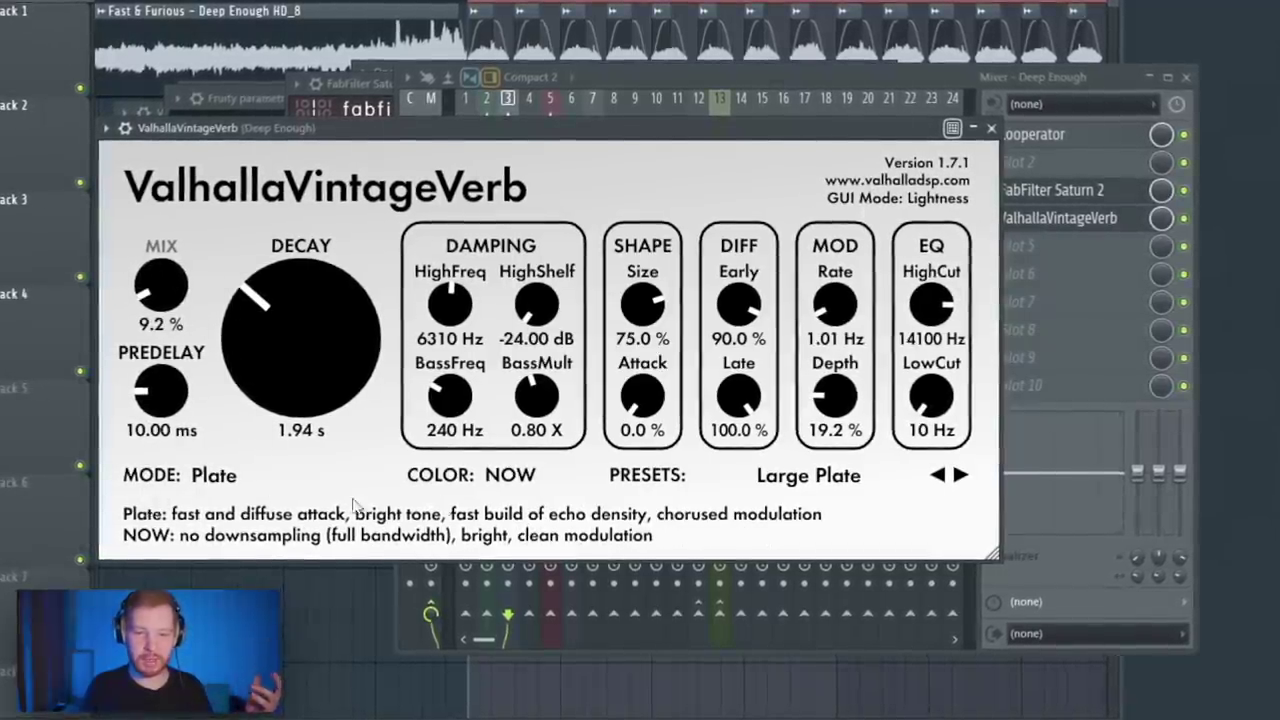
{"action": "left_click", "coordinate": [822, 480]}
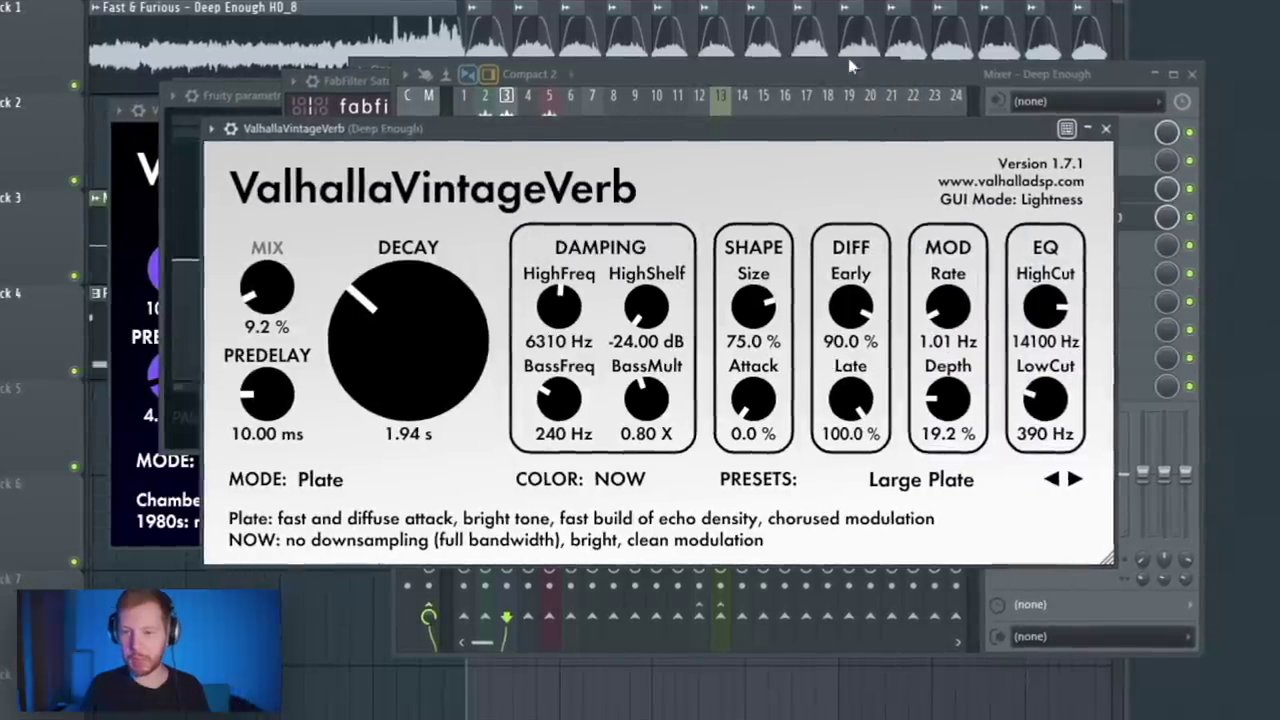
Load Ozone 8 Imager in slot 5 of the Deep Enough track and widen its bands 2 and 3
{"action": "left_click", "coordinate": [825, 67]}
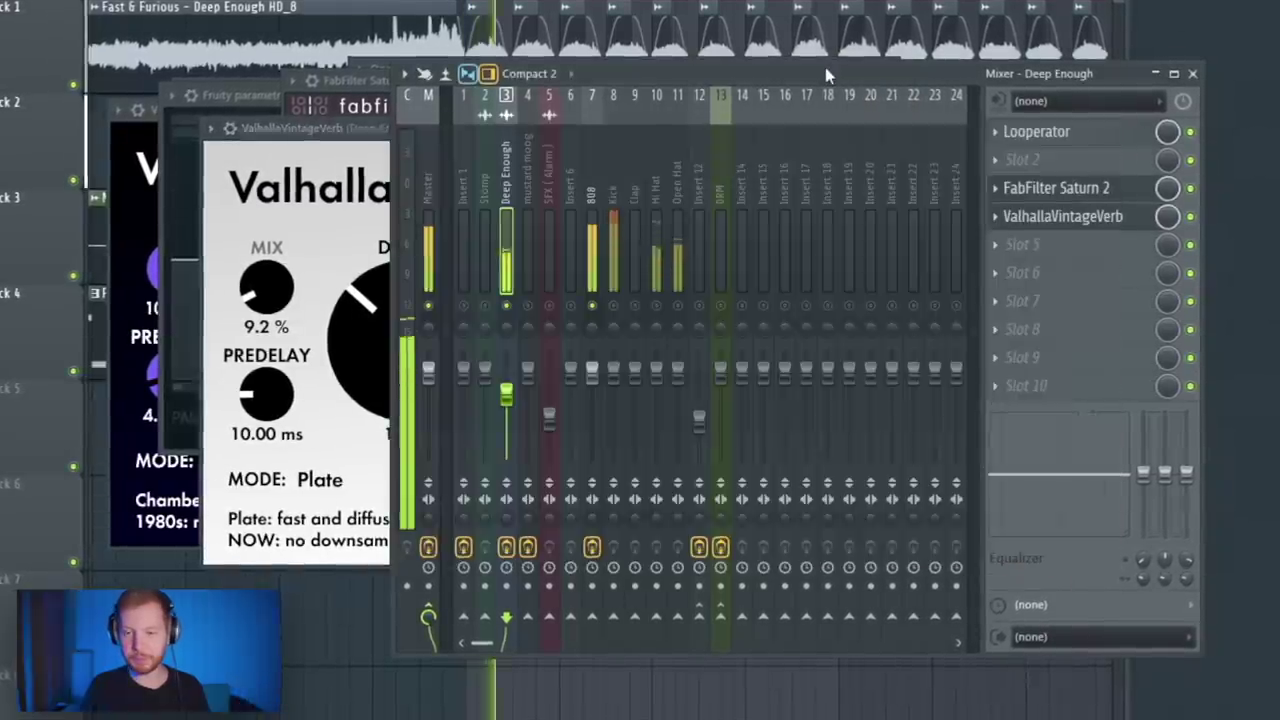
{"action": "left_click", "coordinate": [1022, 244]}
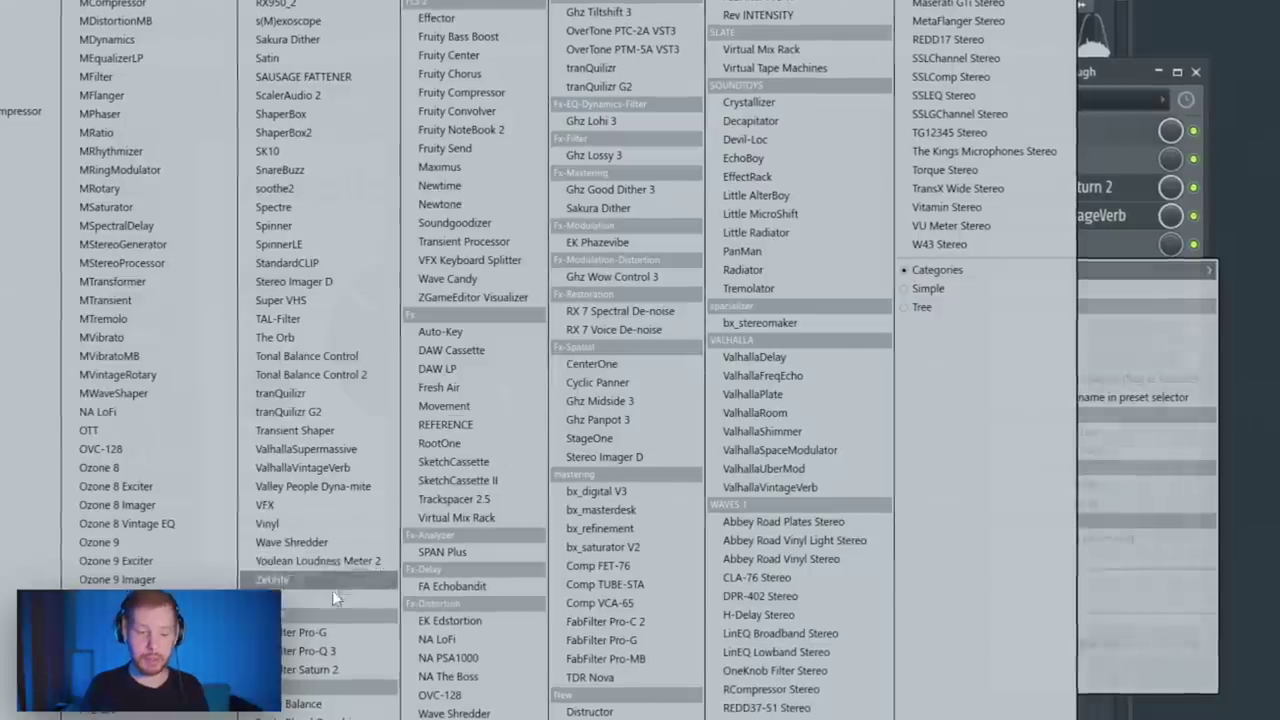
{"action": "left_click", "coordinate": [150, 507]}
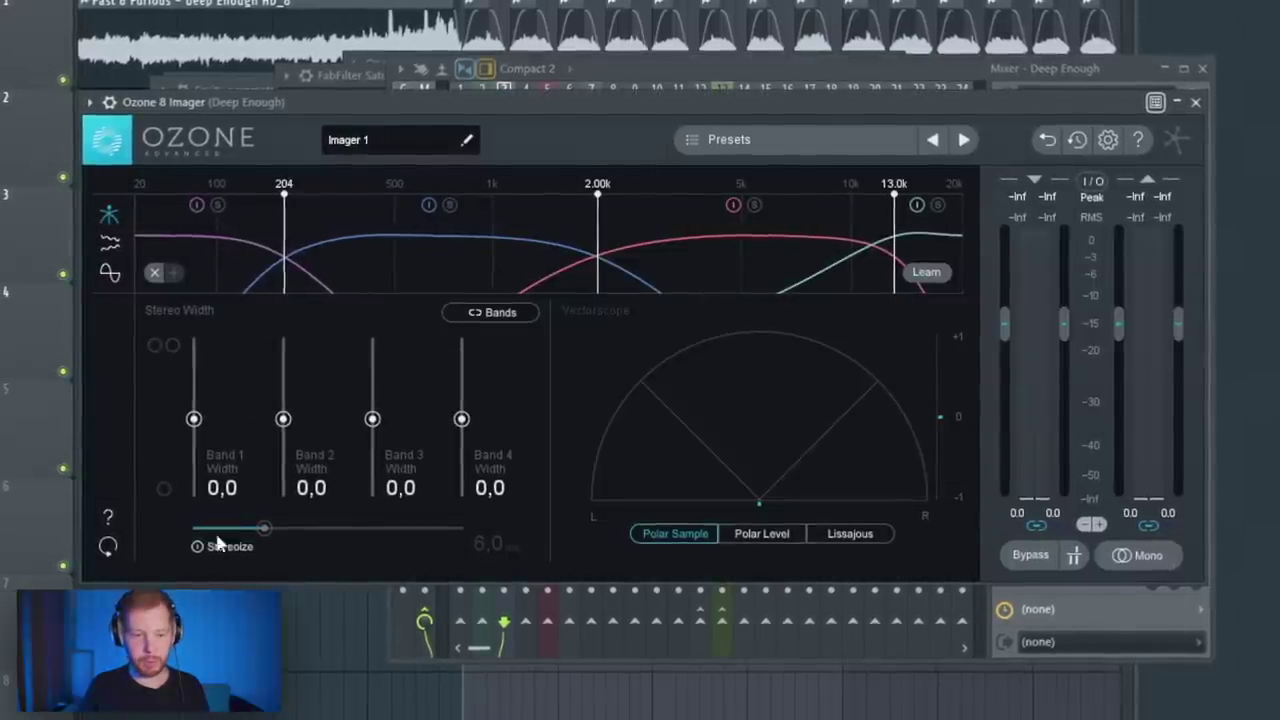
{"action": "left_click_drag", "start_coordinate": [348, 421], "coordinate": [348, 389]}
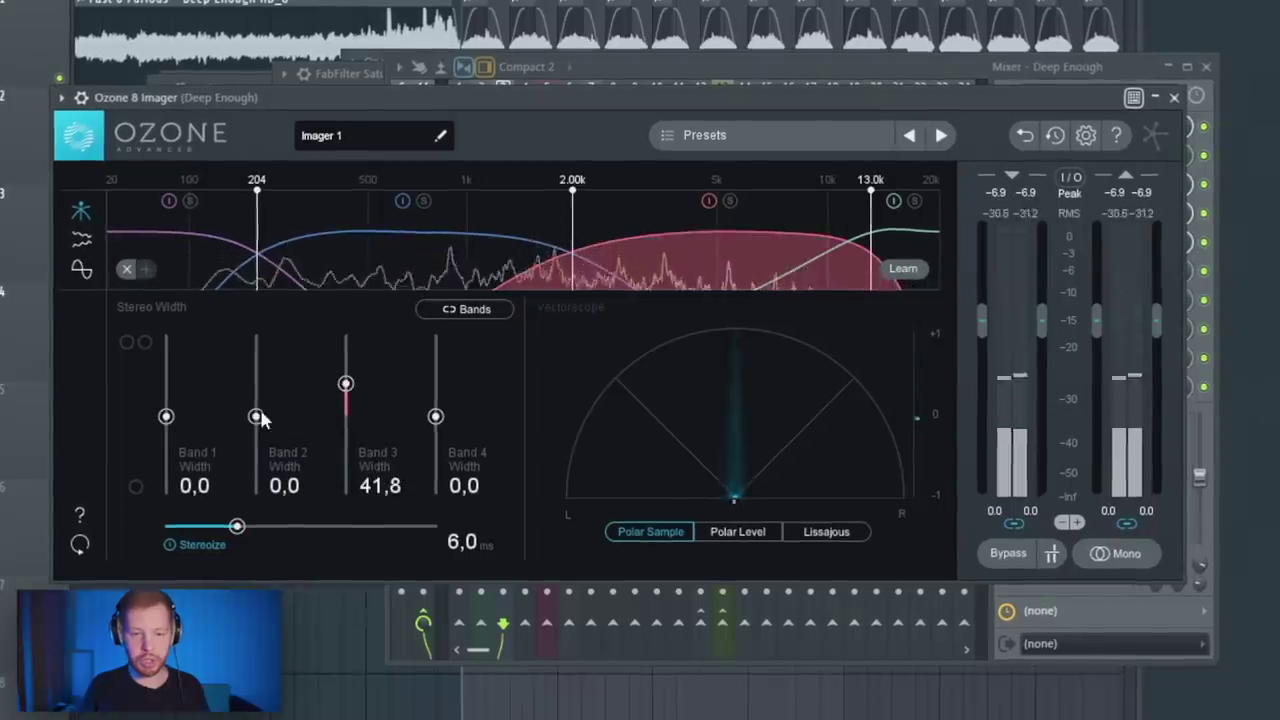
{"action": "left_click_drag", "start_coordinate": [262, 419], "coordinate": [266, 402]}
{"action": "left_click_drag", "start_coordinate": [344, 384], "coordinate": [344, 378]}
{"action": "left_click_drag", "start_coordinate": [253, 400], "coordinate": [257, 392]}
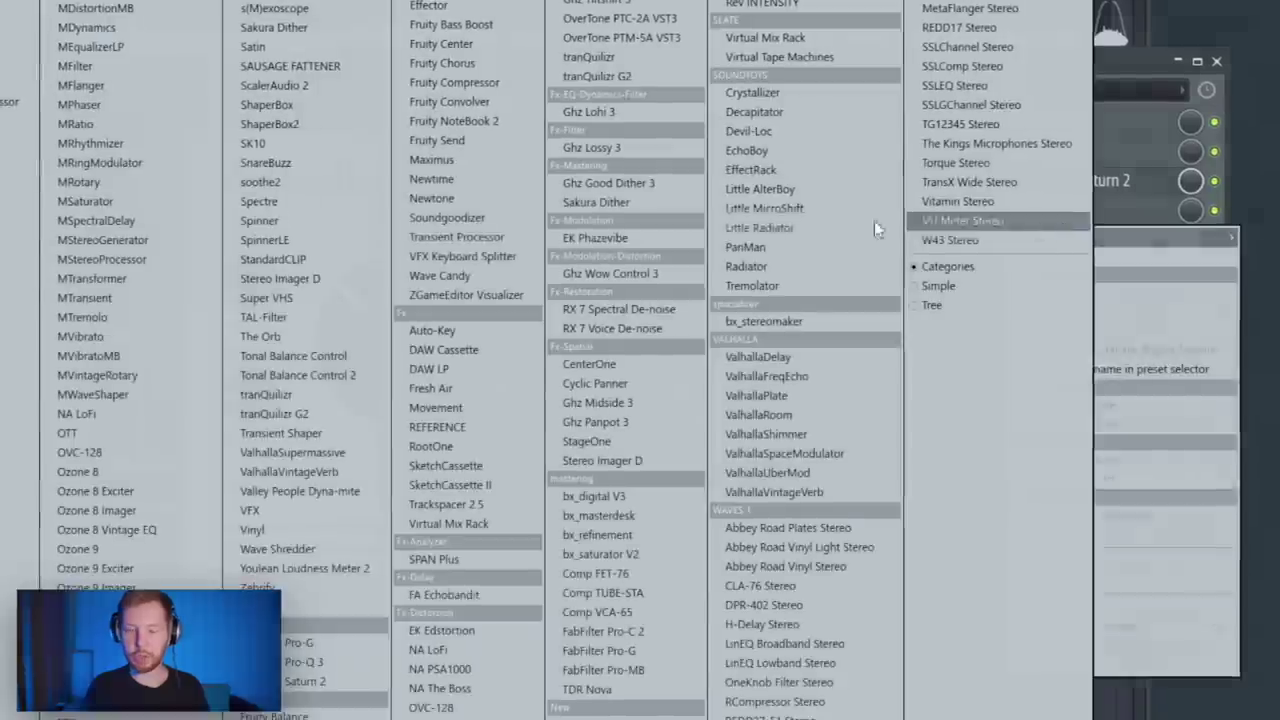
Load Ozone 8 Imager on the DRM track and slightly widen its bands 2 and 3
{"action": "left_click", "coordinate": [153, 514]}
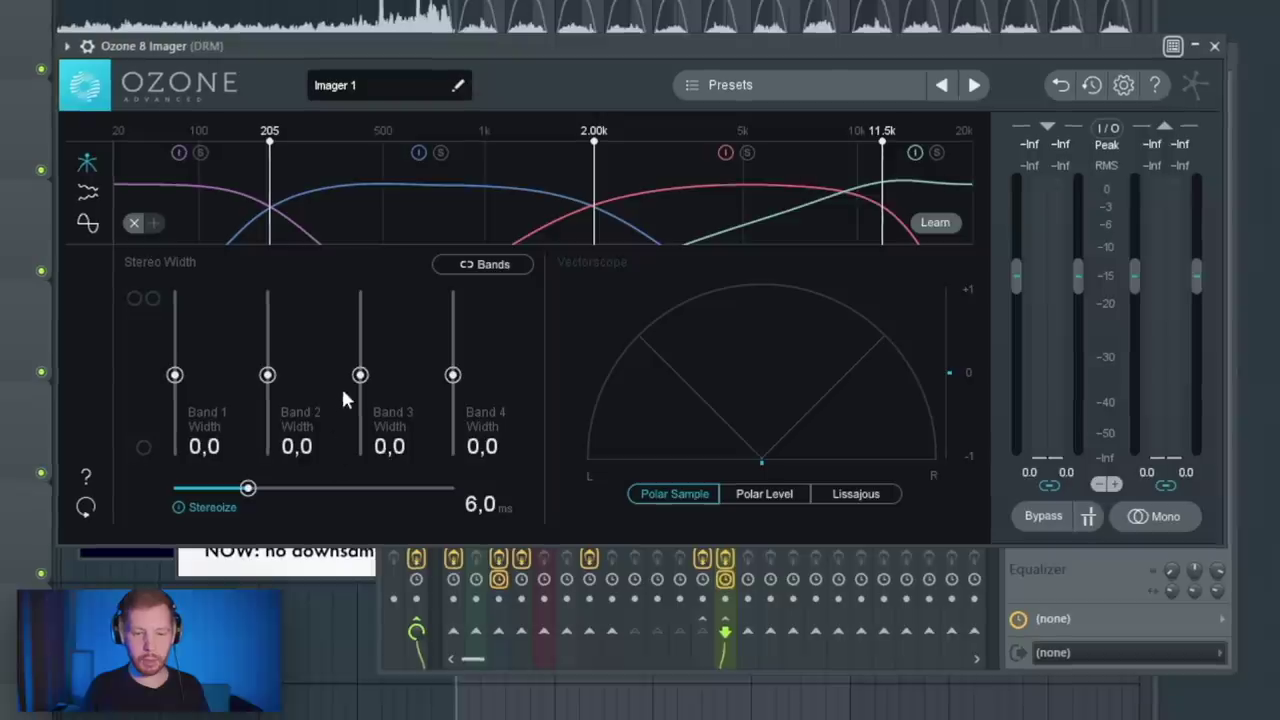
{"action": "left_click_drag", "start_coordinate": [360, 374], "coordinate": [358, 362]}
{"action": "left_click_drag", "start_coordinate": [268, 374], "coordinate": [268, 364]}
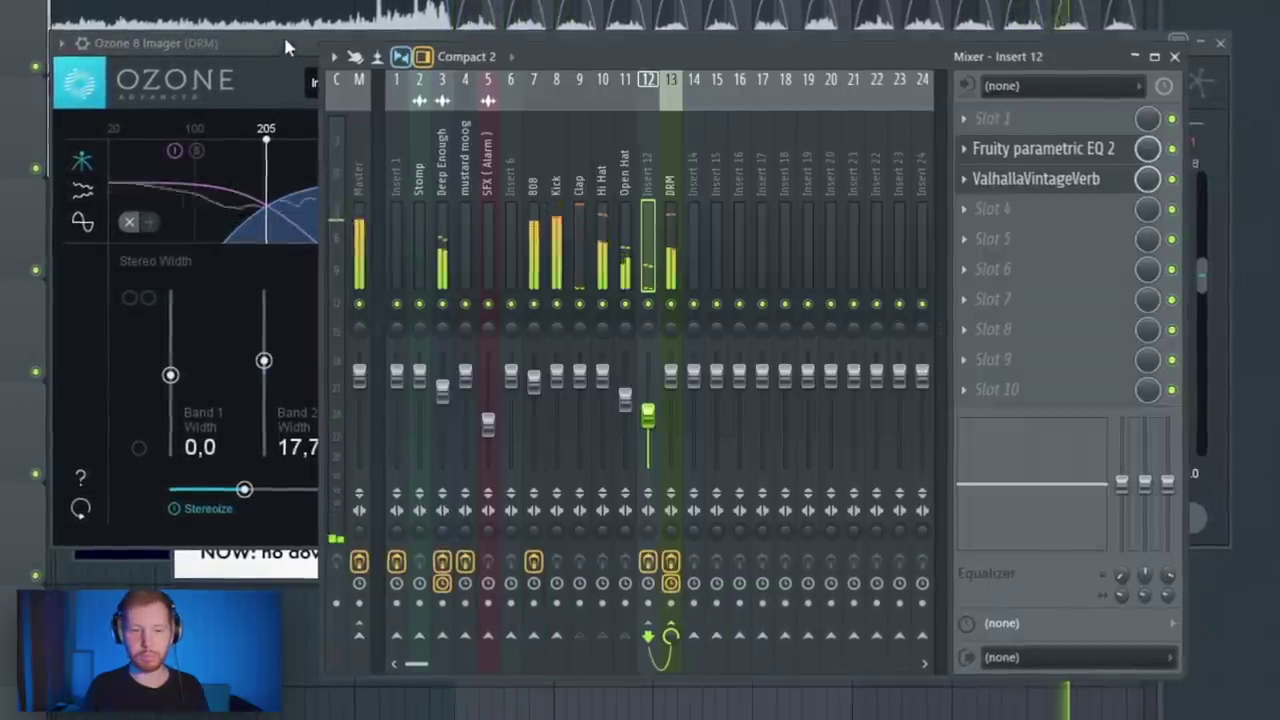
{"action": "left_click", "coordinate": [285, 45]}
{"action": "left_click_drag", "start_coordinate": [357, 362], "coordinate": [365, 348]}
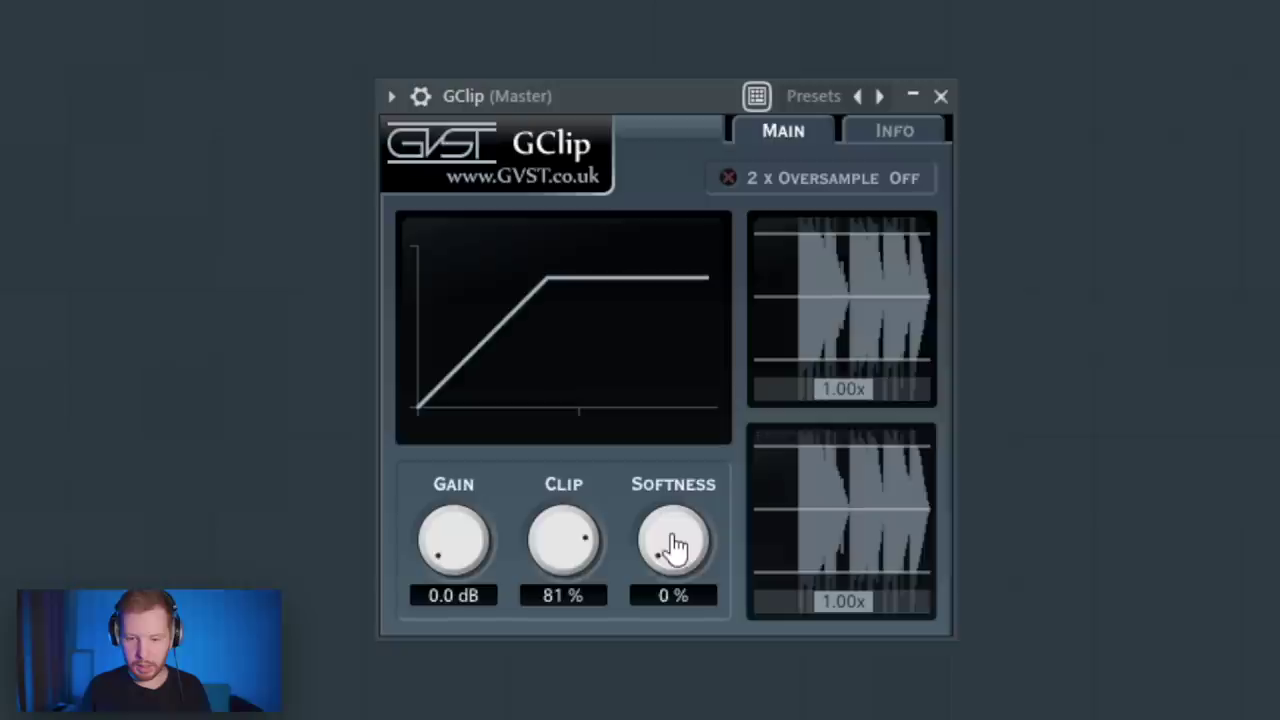
Set the softness of GClip on the Master track to 10%
{"action": "left_click_drag", "start_coordinate": [677, 549], "coordinate": [674, 534]}
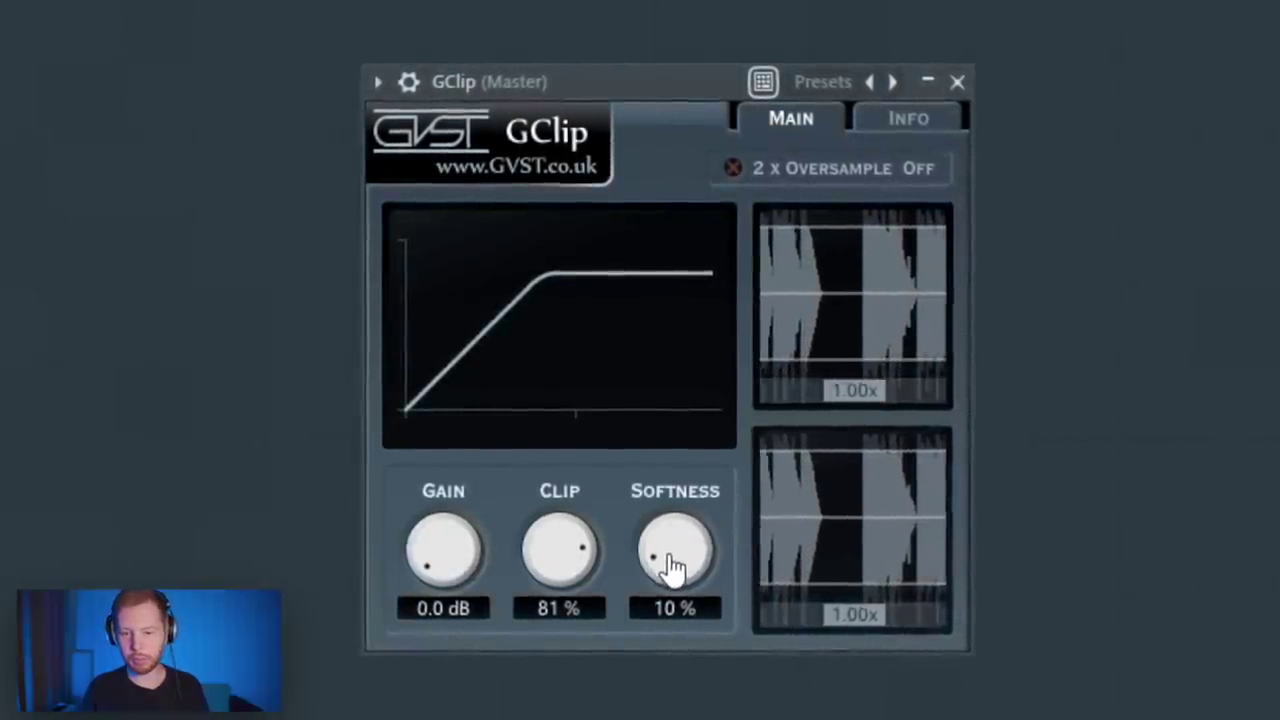
{"action": "scroll", "coordinate": [683, 568], "scroll_direction": "up", "scroll_amount": 2}
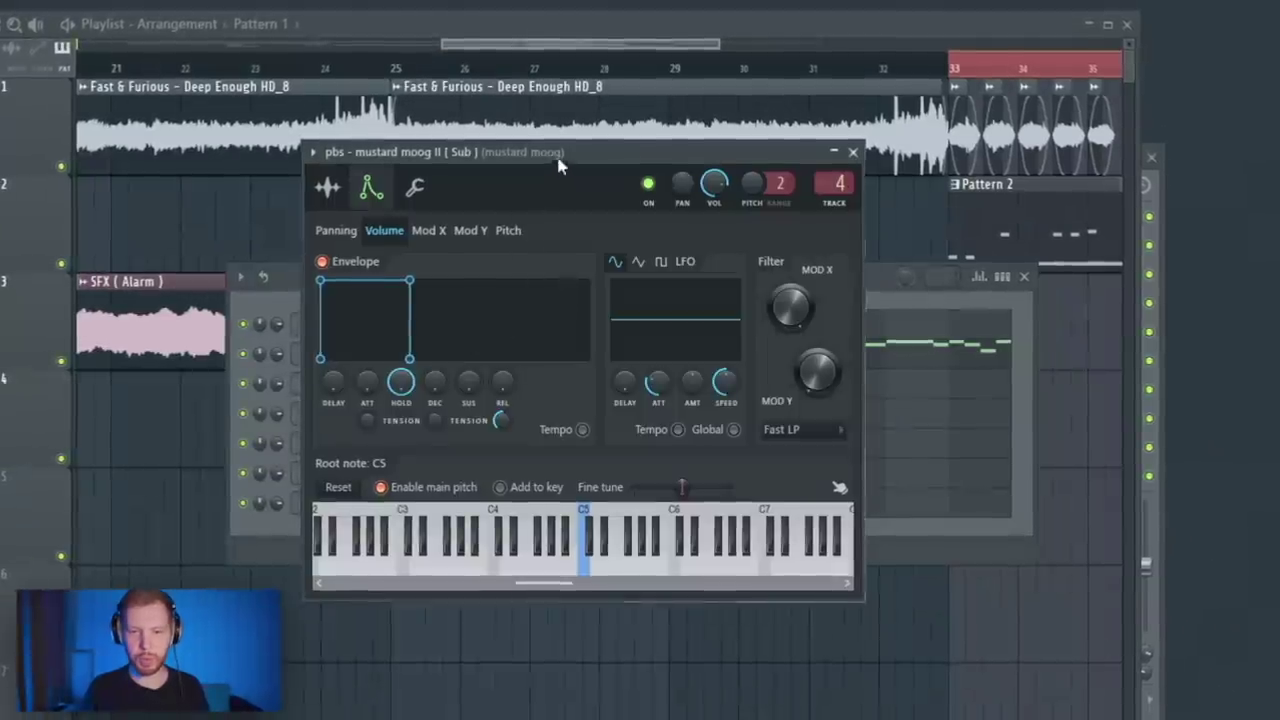
{"action": "left_click_drag", "start_coordinate": [558, 158], "coordinate": [660, 172]}
{"action": "left_click", "coordinate": [429, 203]}
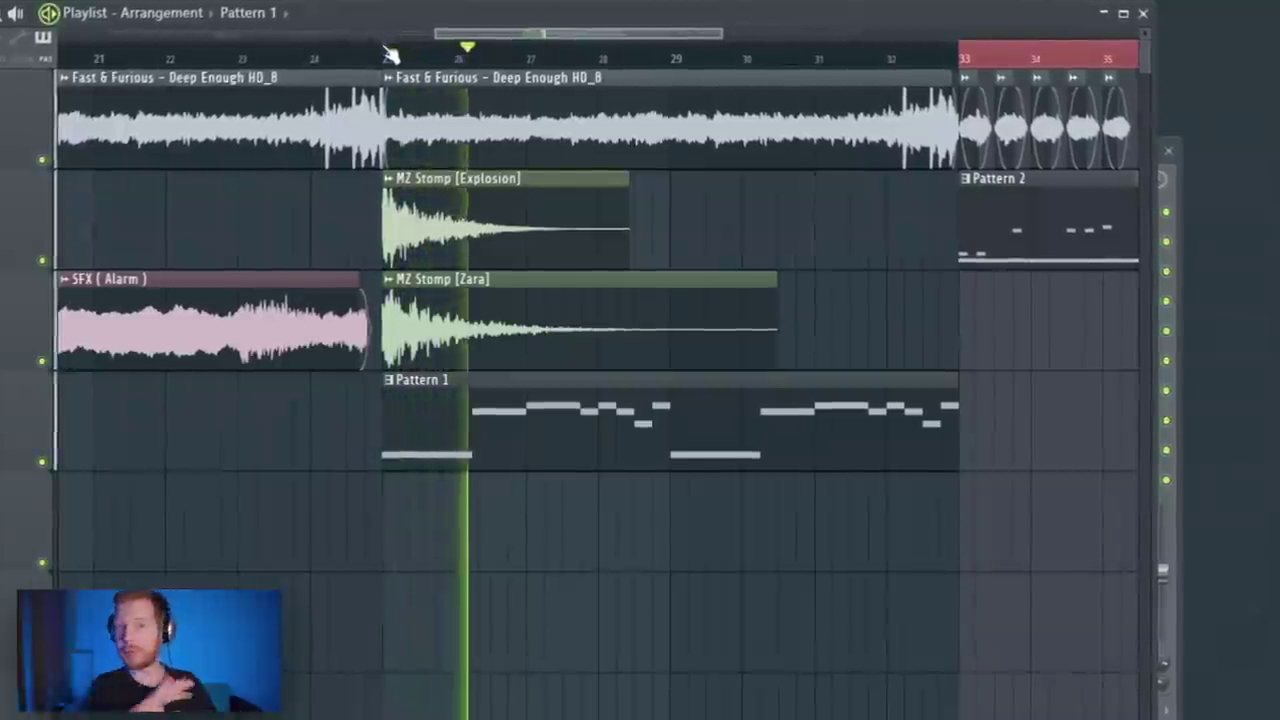
Load ValhallaShimmer in slot 3 of the SFX (Alarm) mixer track, choose a hall preset and lower its mix
{"action": "key", "text": "F9"}
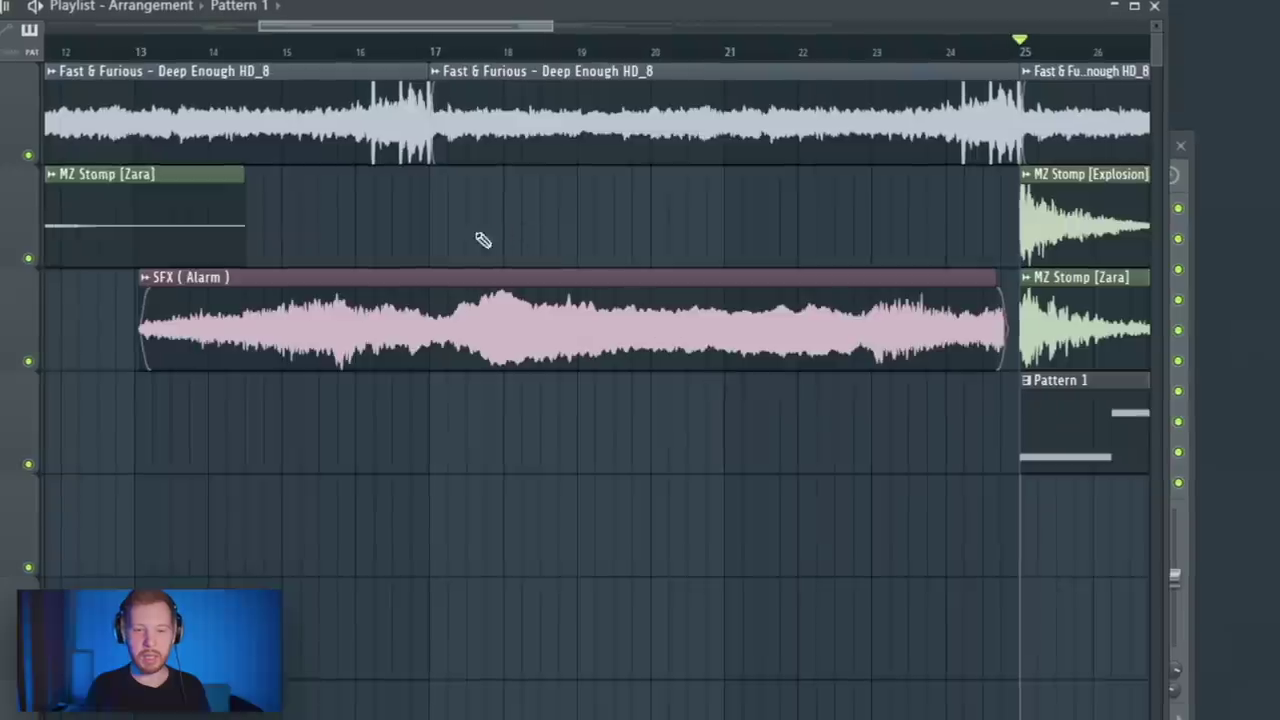
{"action": "scroll", "coordinate": [480, 238], "scroll_direction": "down", "scroll_amount": 3}
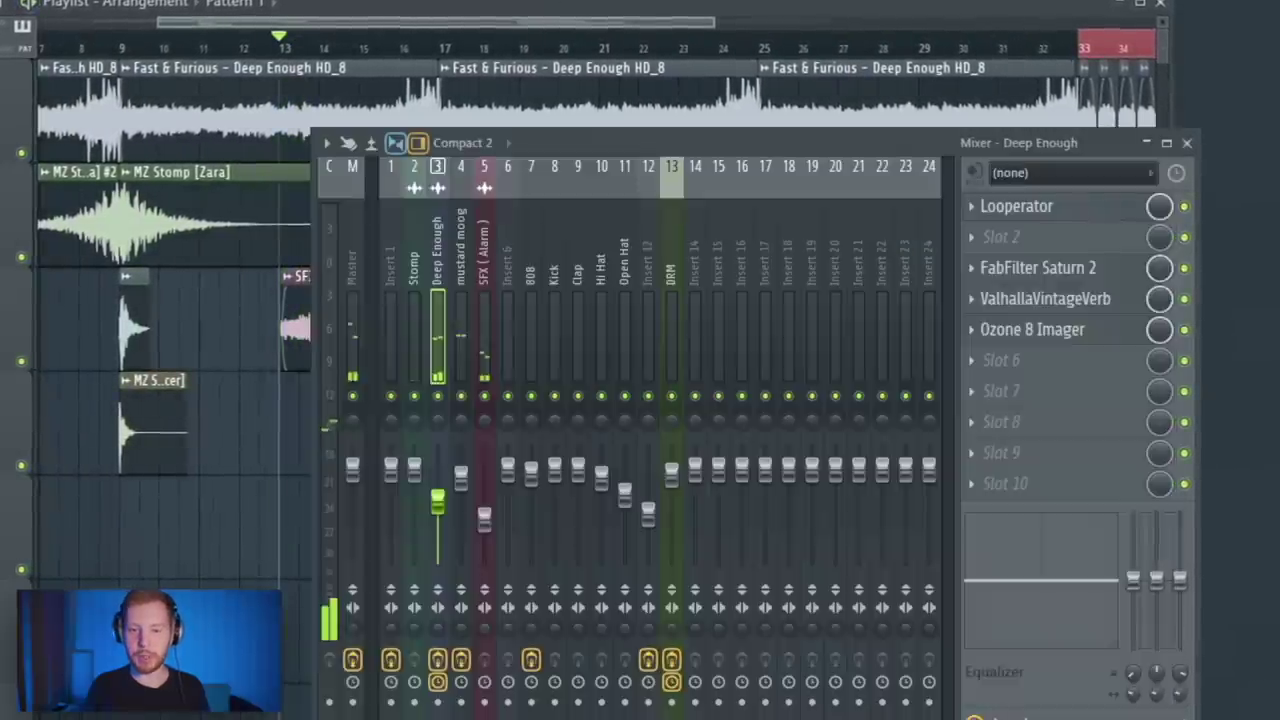
{"action": "left_click", "coordinate": [1040, 278]}
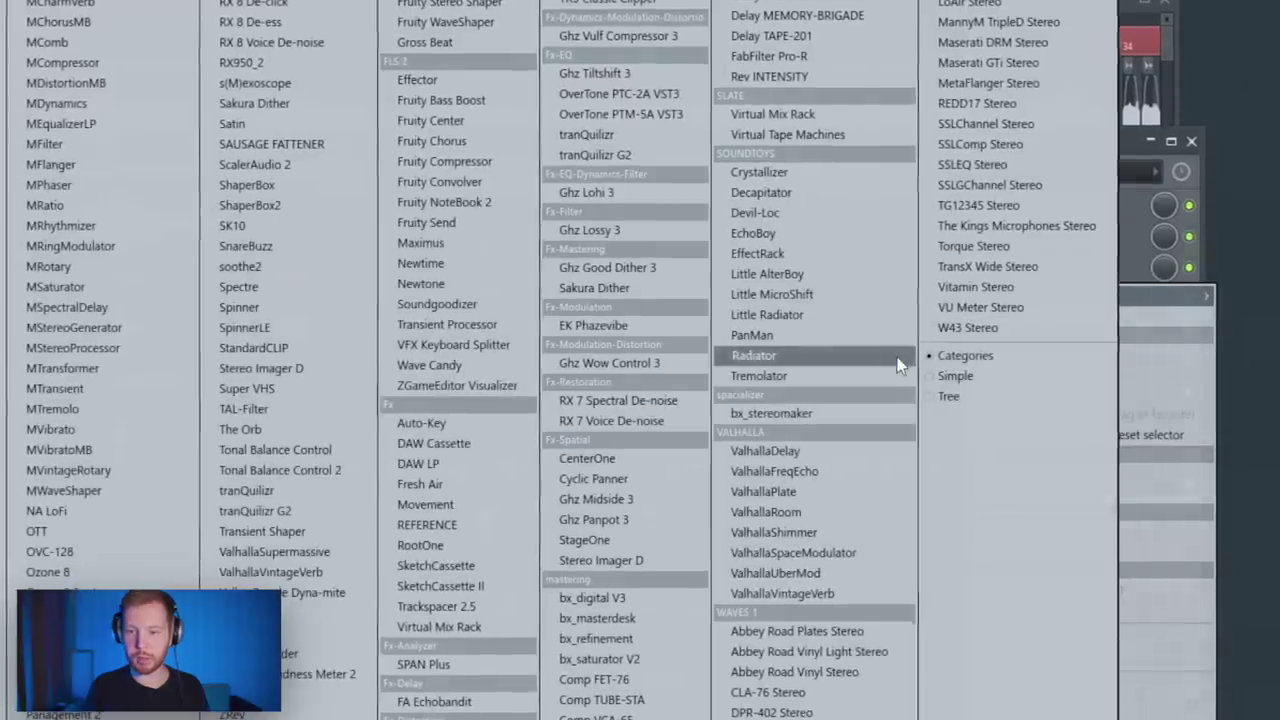
{"action": "left_click", "coordinate": [808, 477]}
{"action": "left_click", "coordinate": [822, 237]}
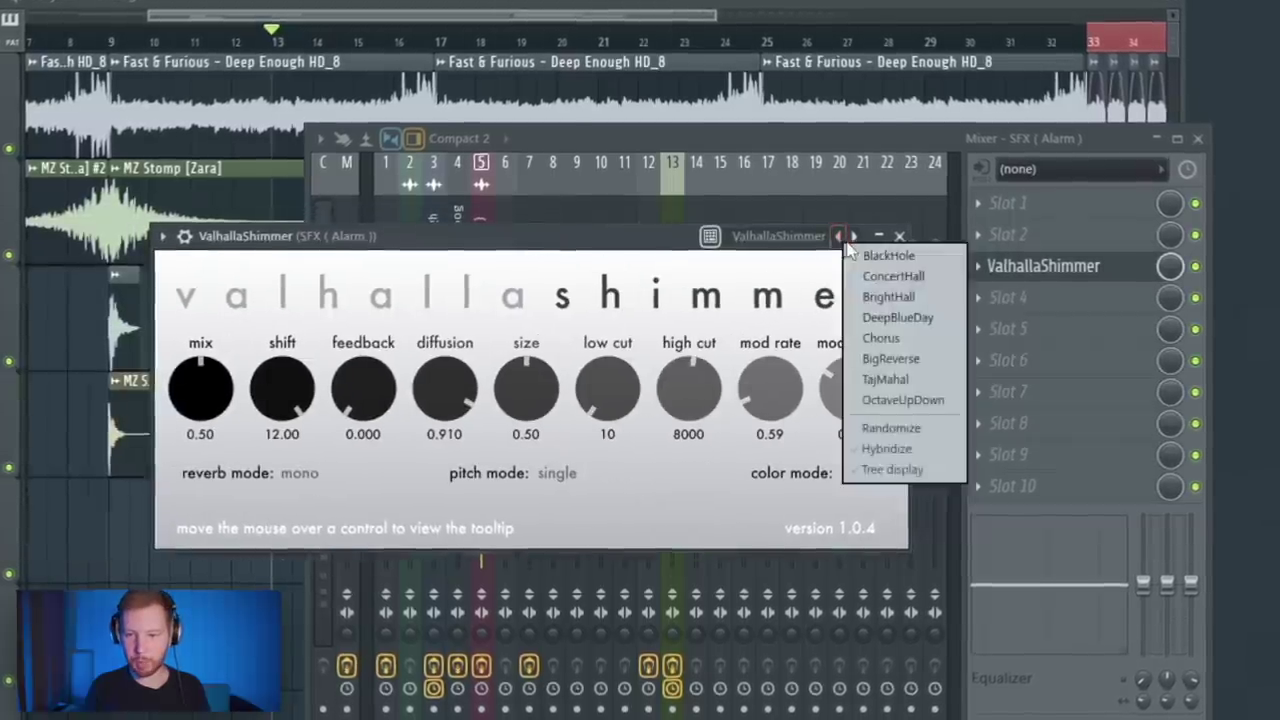
{"action": "left_click", "coordinate": [875, 289]}
{"action": "left_click_drag", "start_coordinate": [187, 440], "coordinate": [188, 515]}
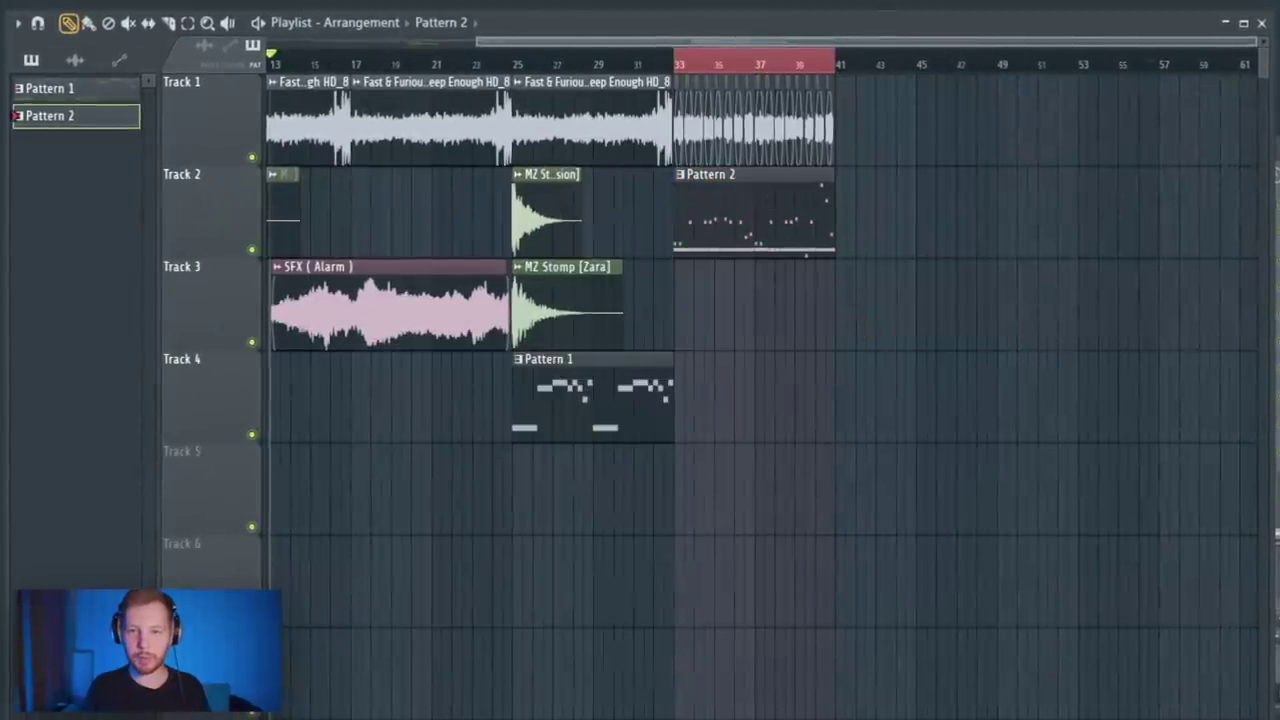
Clone Pattern 2 and split the copy by channel into separate 808, Kick, Clap, Hi Hat and Open Hat patterns
{"action": "key", "text": "F6"}
{"action": "key", "text": "ctrl+shift+c"}
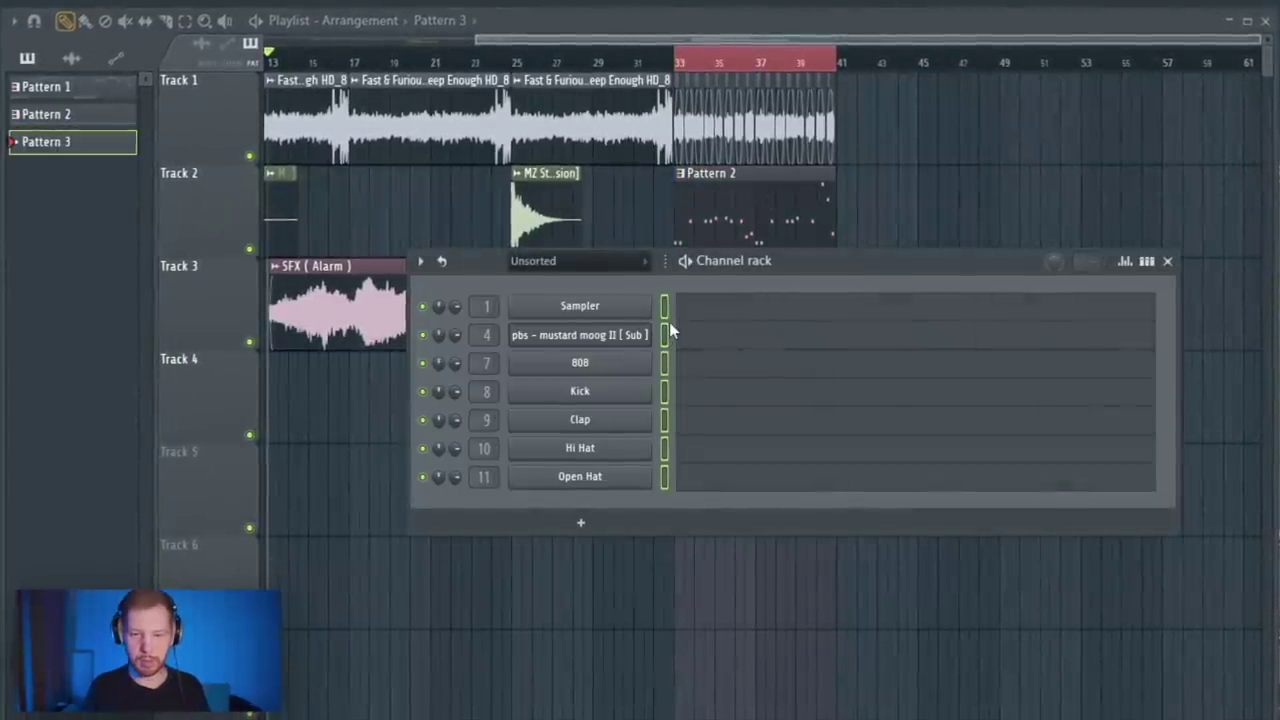
{"action": "left_click", "coordinate": [714, 4]}
{"action": "left_click", "coordinate": [838, 260]}
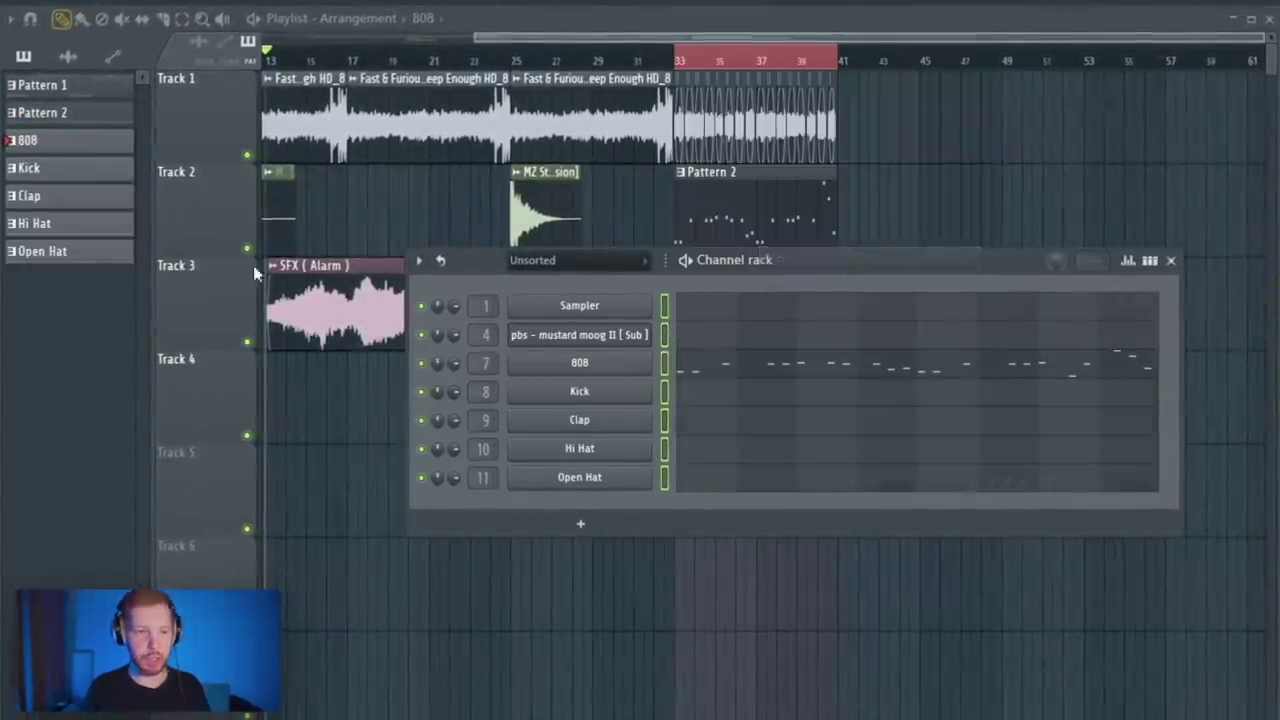
Trim the starts of the 808, Kick, Clap, Hi Hat and Open Hat clips to bar 35
{"action": "key", "text": "F6"}
{"action": "left_click_drag", "start_coordinate": [628, 590], "coordinate": [742, 617]}
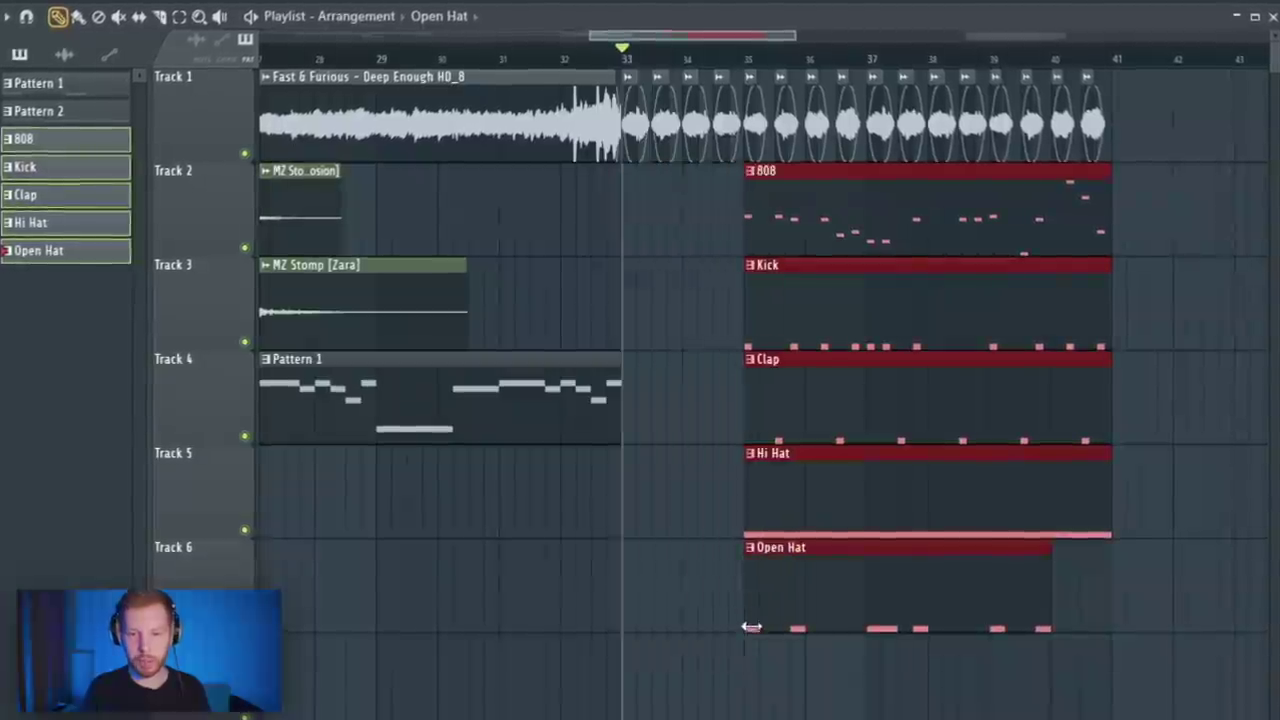
{"action": "key", "text": "space"}
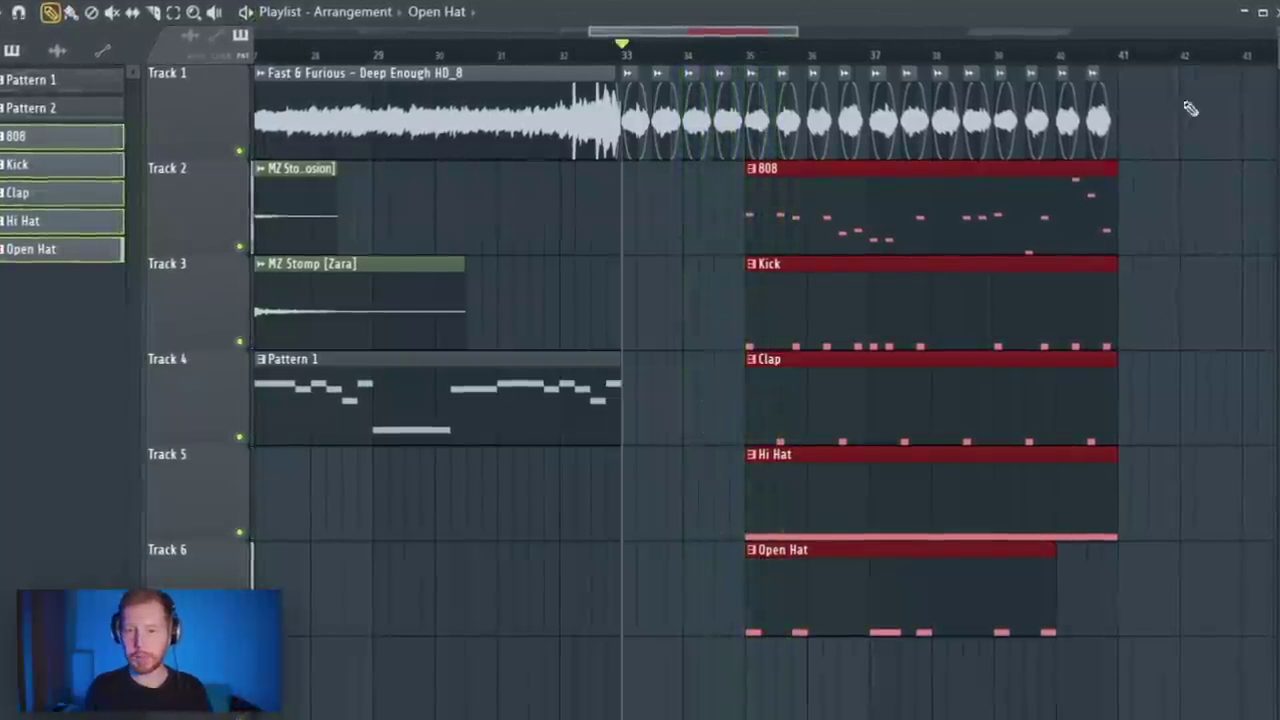
Trim the repeated Kick, Clap, Hi Hat and Open Hat clips to start at bar 43 and cut the repeated 808 after its first note
{"action": "left_click_drag", "start_coordinate": [1190, 108], "coordinate": [655, 120]}
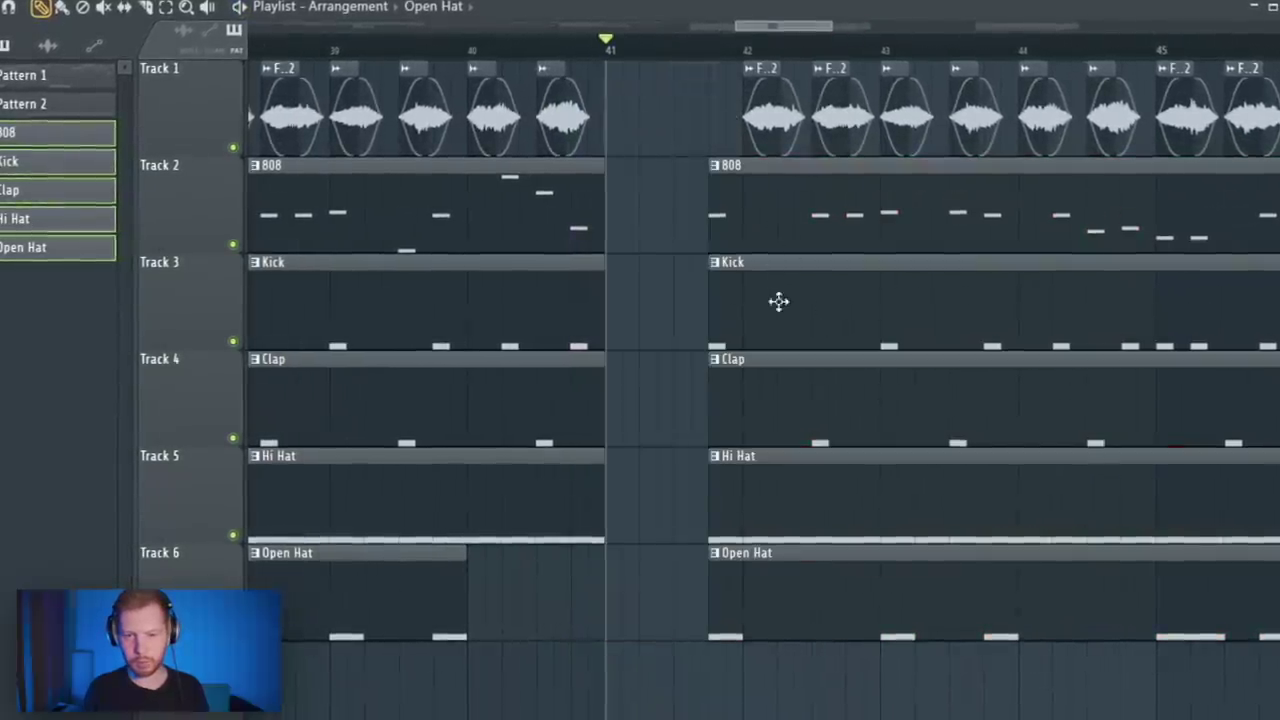
{"action": "left_click_drag", "start_coordinate": [779, 301], "coordinate": [762, 601]}
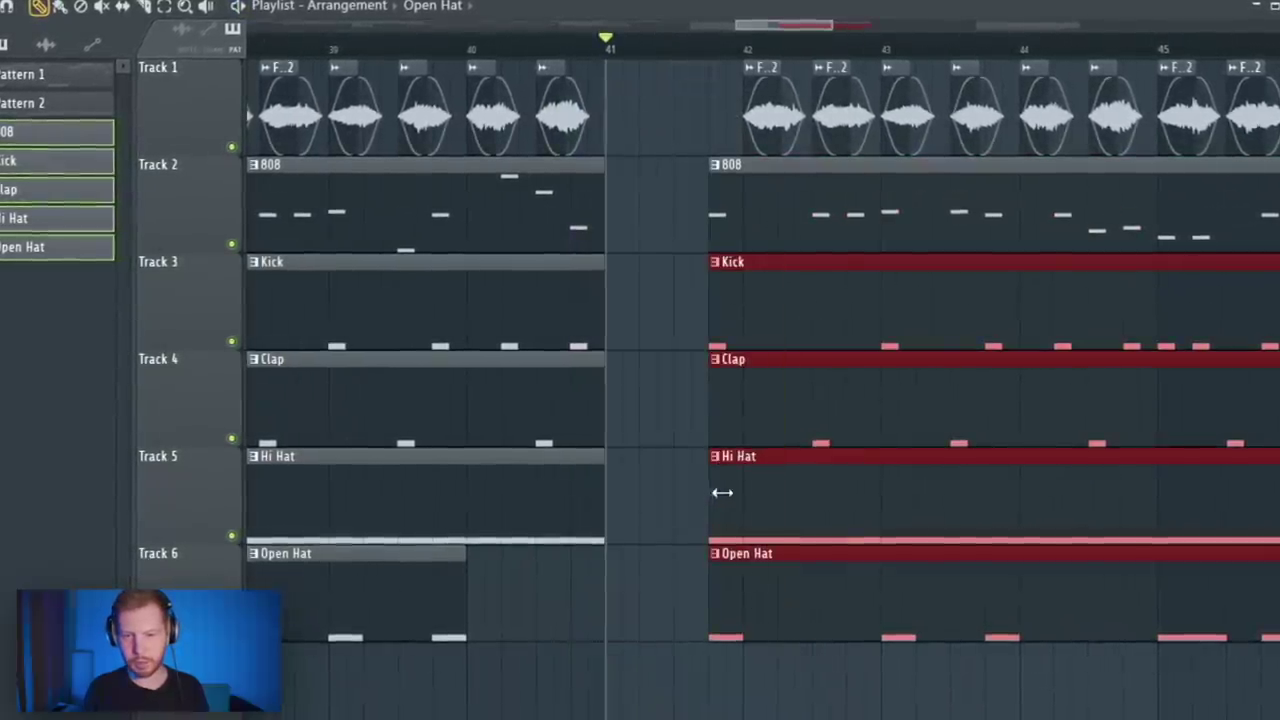
{"action": "left_click_drag", "start_coordinate": [722, 492], "coordinate": [901, 515]}
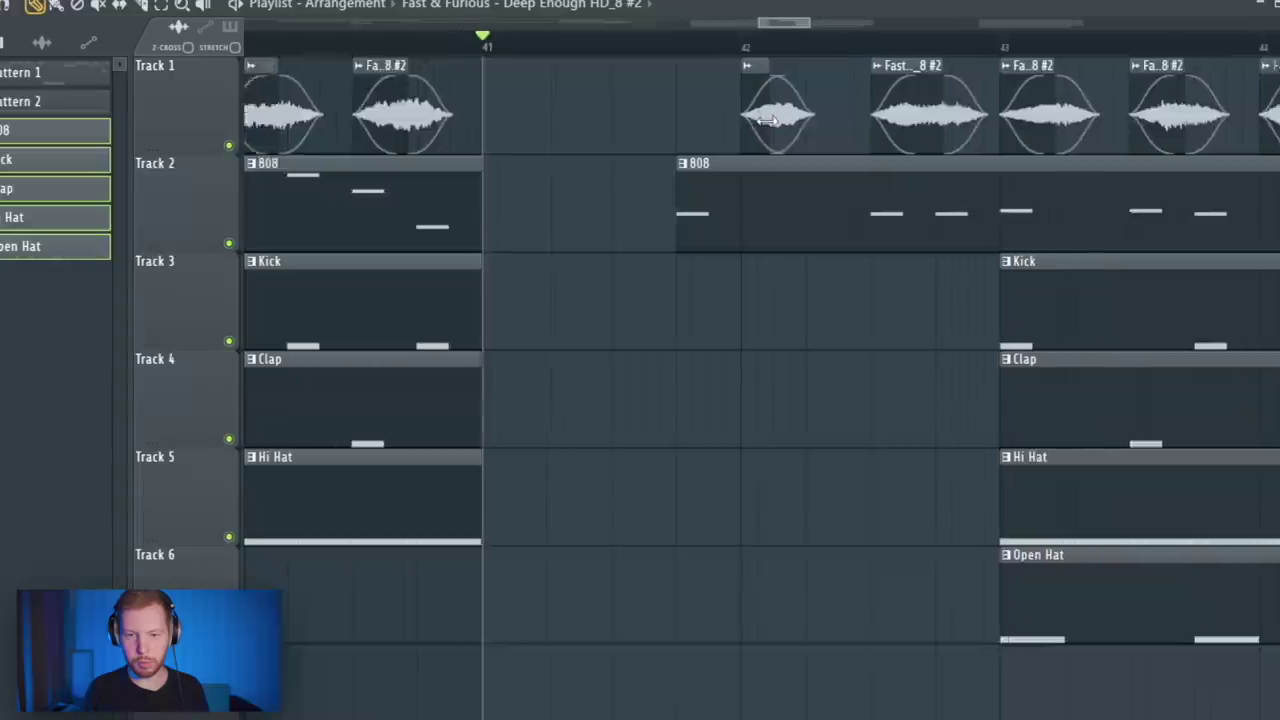
{"action": "scroll", "coordinate": [768, 137], "scroll_direction": "up", "scroll_amount": 3}
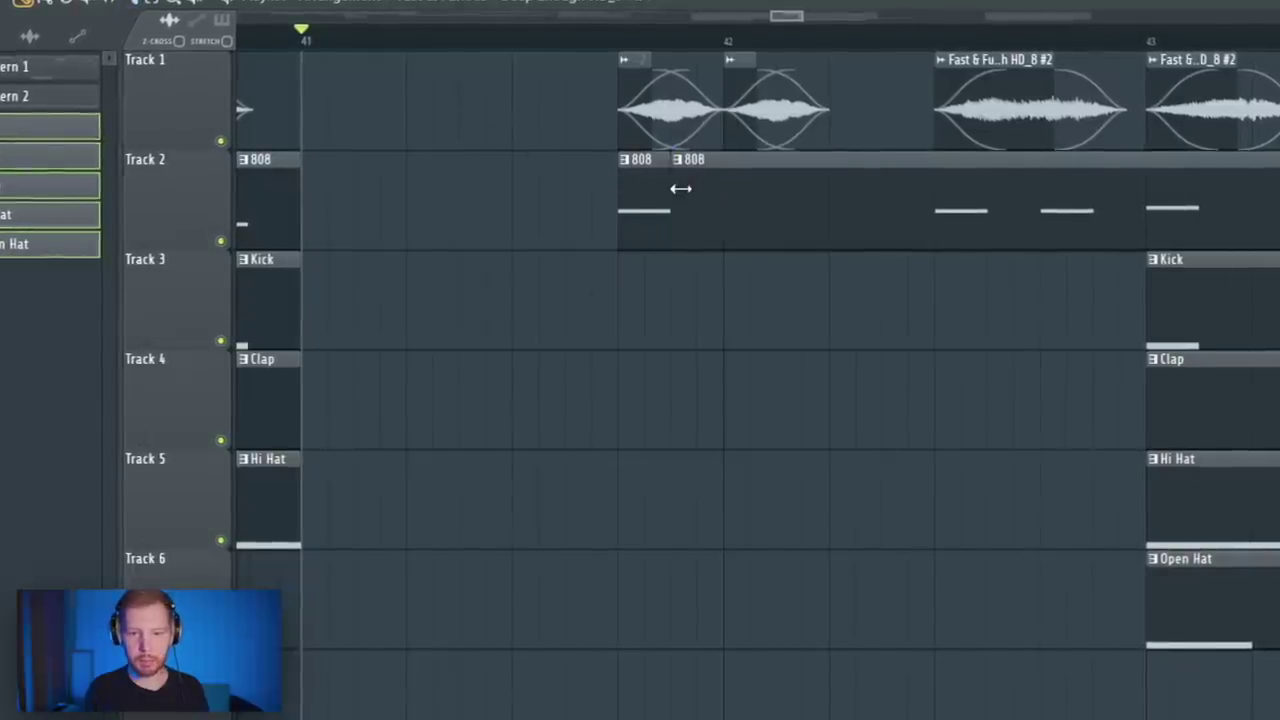
{"action": "left_click", "coordinate": [763, 223]}
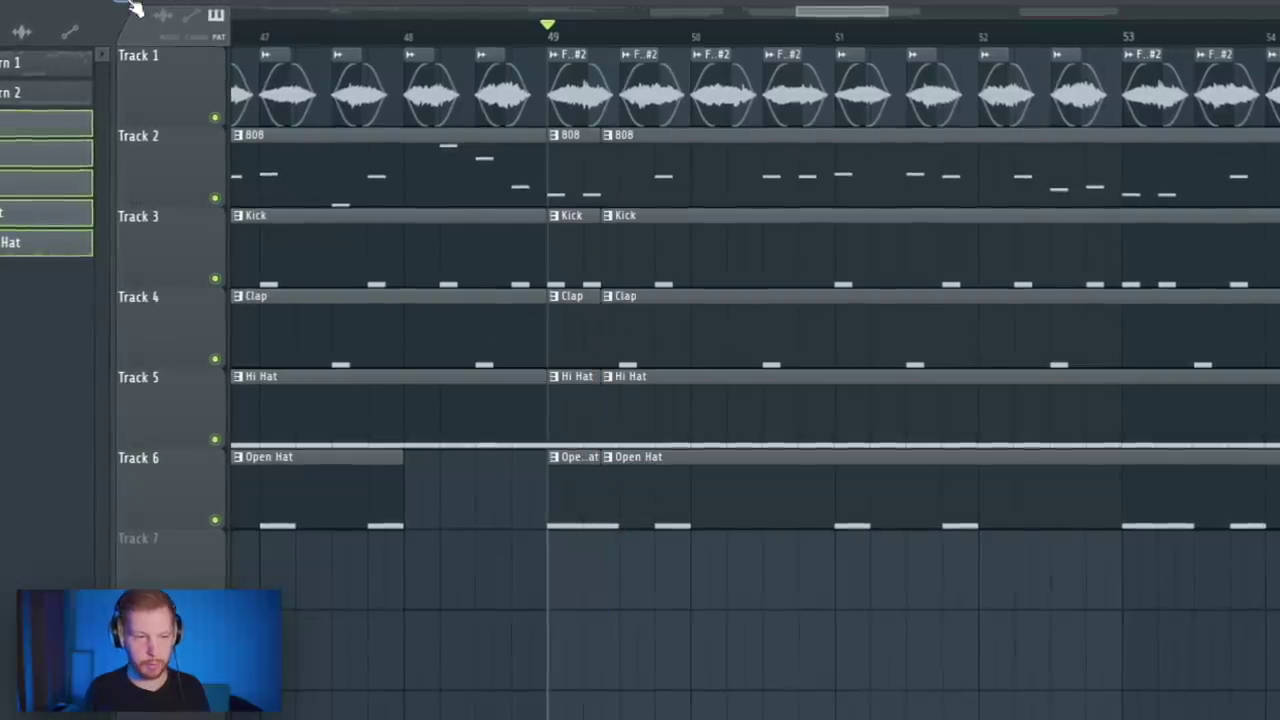
Cut gaps into the 808 and drum clips between bars 49 and 51 and play back the arrangement
{"action": "left_click_drag", "start_coordinate": [672, 145], "coordinate": [650, 490]}
{"action": "left_click_drag", "start_coordinate": [604, 510], "coordinate": [858, 523]}
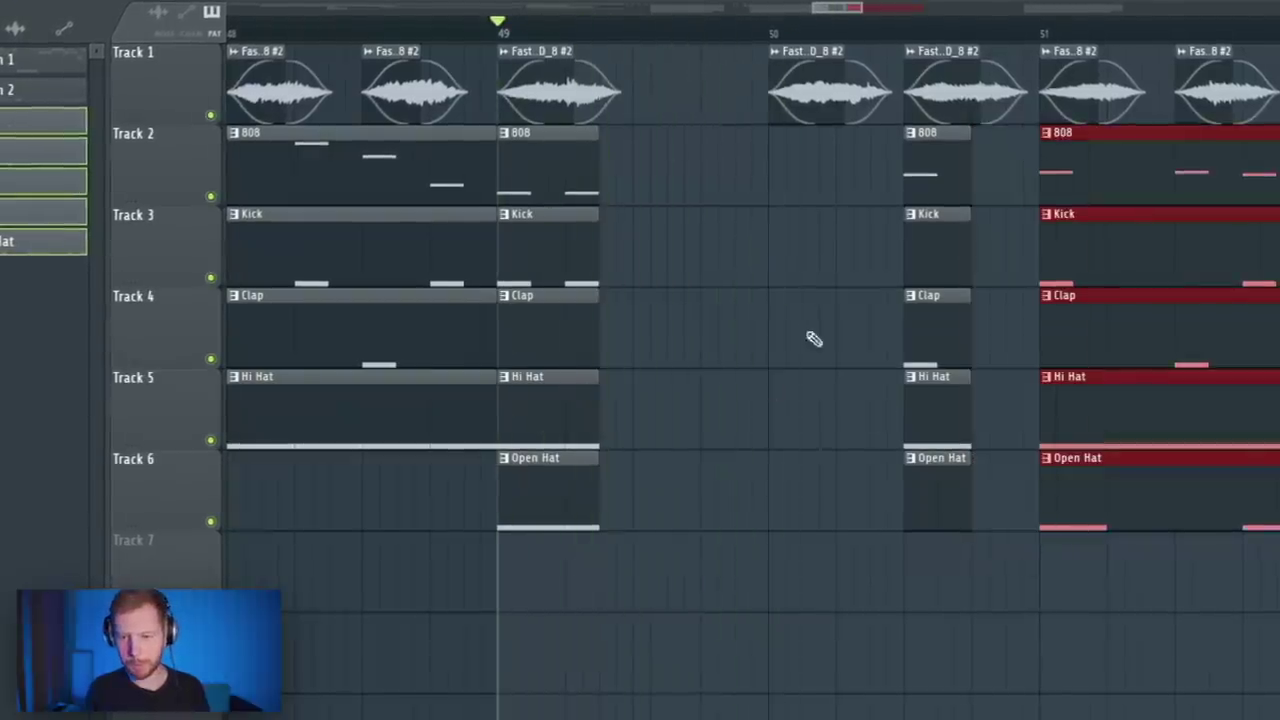
{"action": "scroll", "coordinate": [814, 337], "scroll_direction": "right", "scroll_amount": 1}
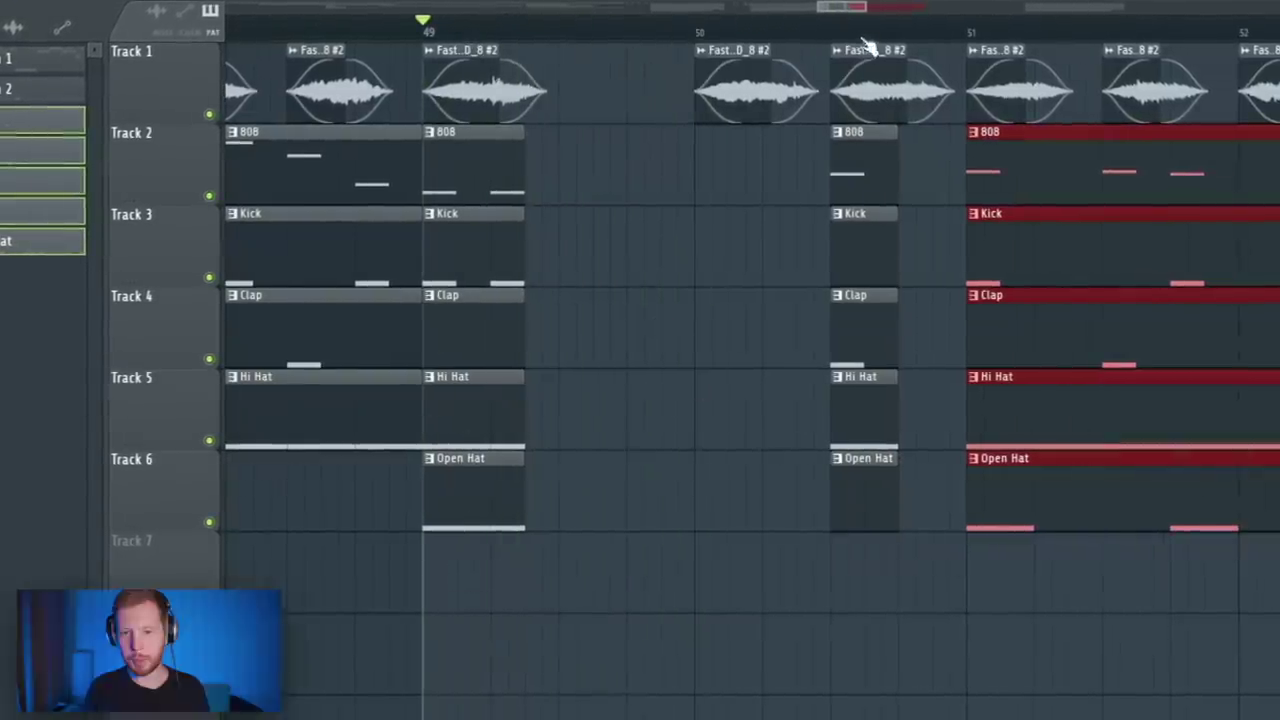
{"action": "key", "text": "space"}
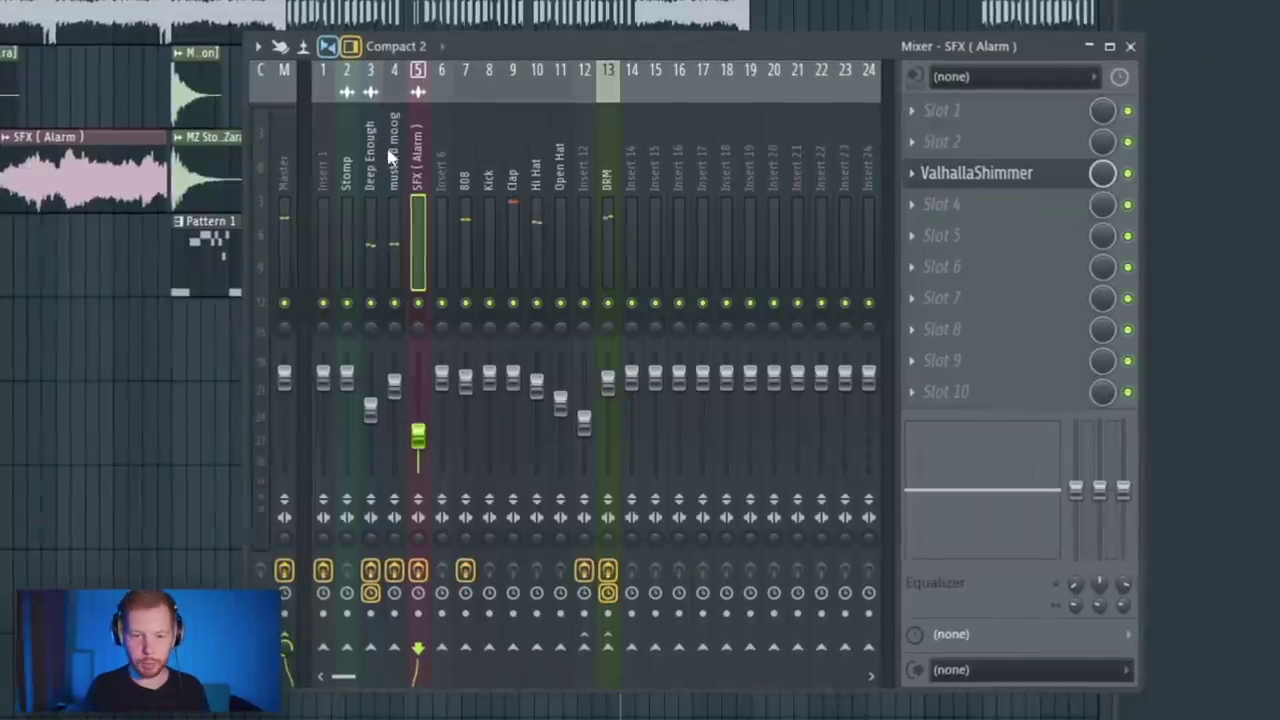
Create an automation clip for the Looperator mix level on the Deep Enough mixer track
{"action": "left_click", "coordinate": [370, 160]}
{"action": "right_click", "coordinate": [1100, 111]}
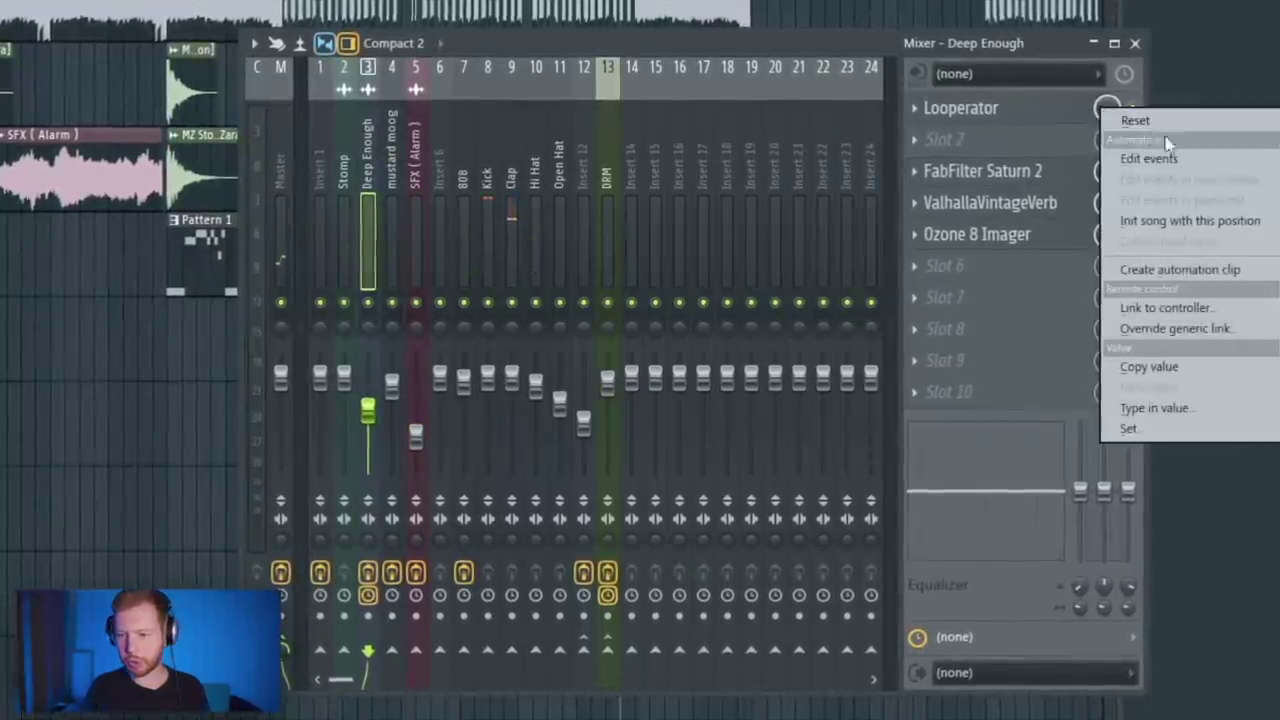
{"action": "left_click", "coordinate": [1188, 271]}
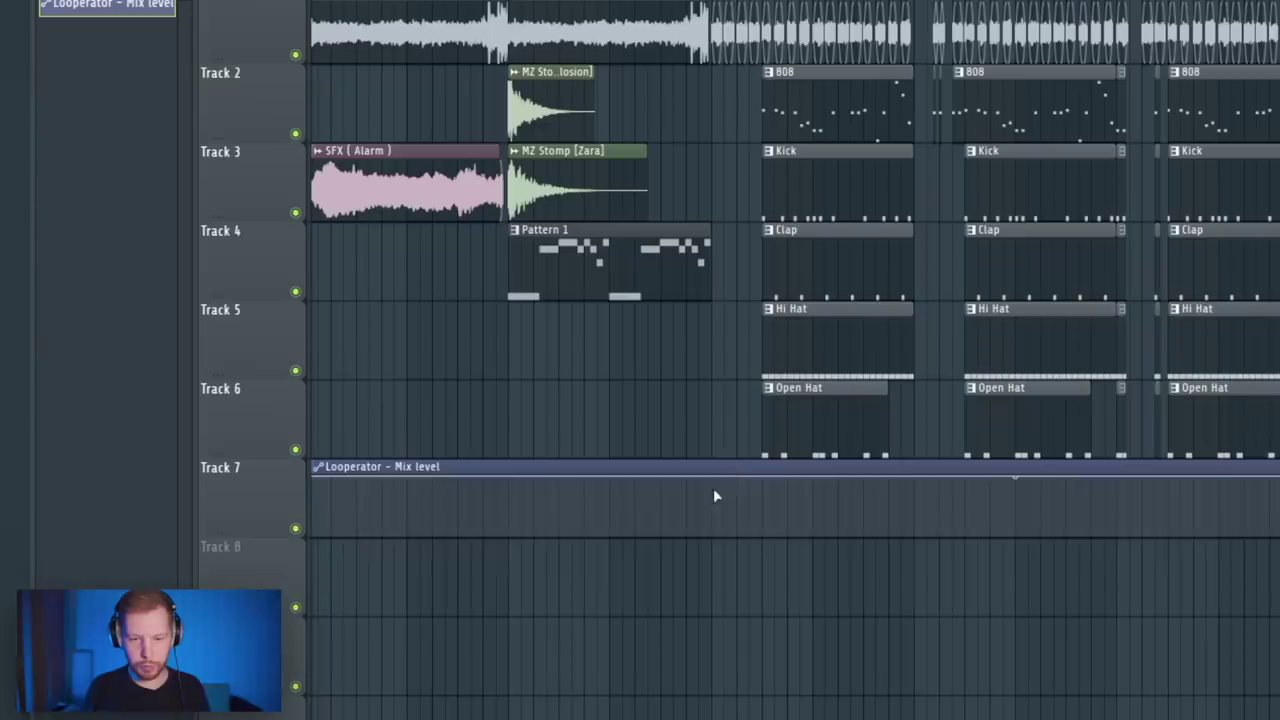
Shape the Looperator mix level automation to stay at zero from the start and jump to full at bar 33
{"action": "right_click", "coordinate": [713, 490]}
{"action": "left_click_drag", "start_coordinate": [713, 490], "coordinate": [704, 560]}
{"action": "left_click_drag", "start_coordinate": [723, 488], "coordinate": [712, 476]}
{"action": "scroll", "coordinate": [646, 549], "scroll_direction": "down", "scroll_amount": 4}
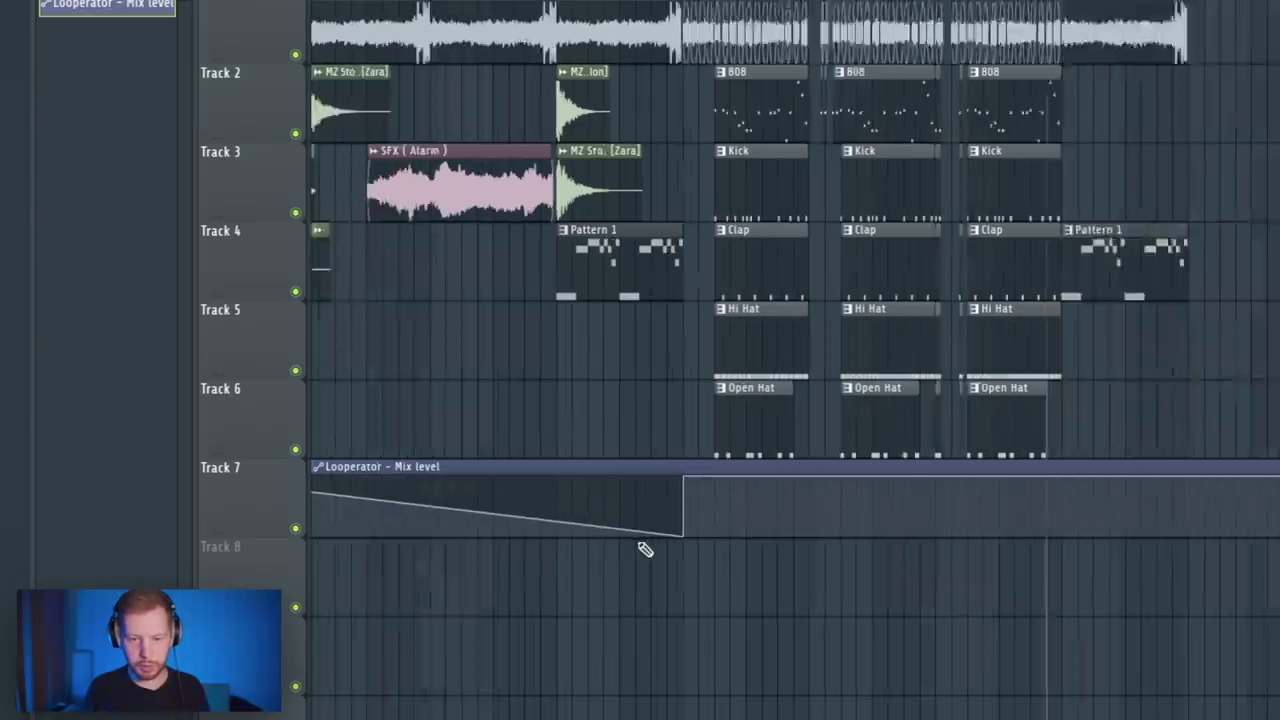
{"action": "left_click_drag", "start_coordinate": [312, 477], "coordinate": [313, 540]}
{"action": "scroll", "coordinate": [940, 550], "scroll_direction": "up", "scroll_amount": 3}
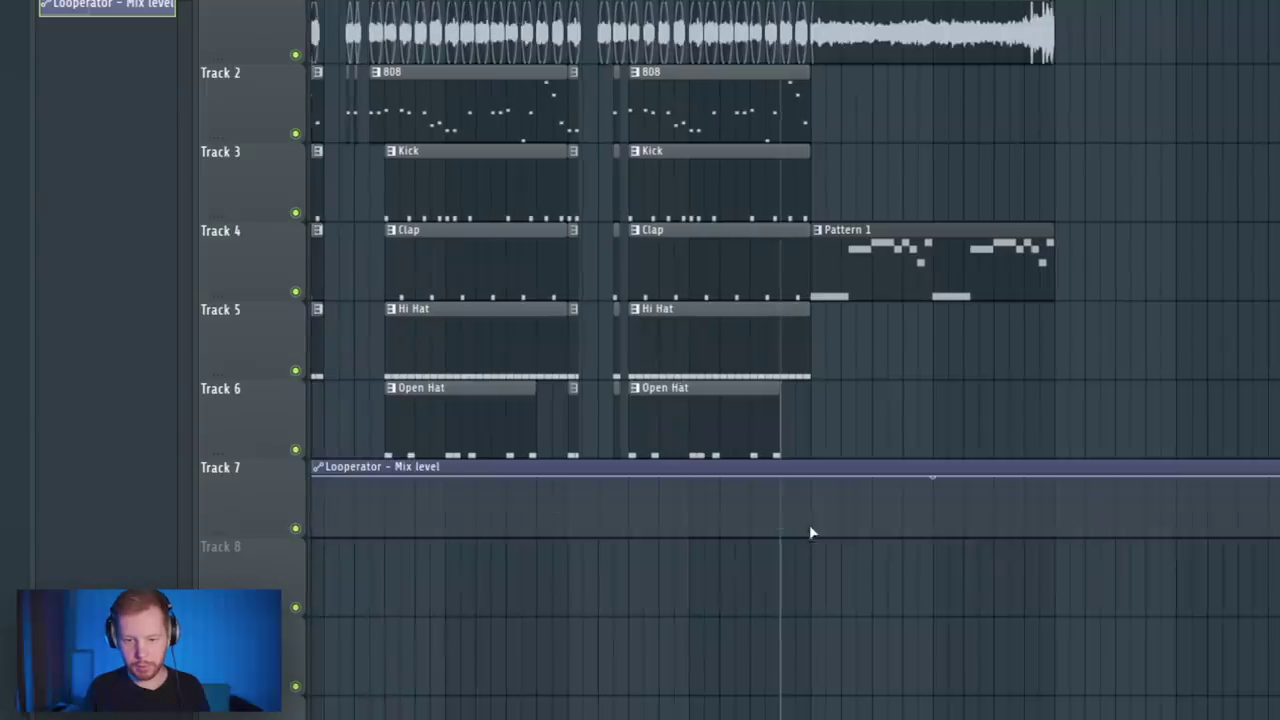
Drop the Looperator mix level automation to zero at bar 57 and return it to full at bar 65
{"action": "right_click", "coordinate": [811, 532]}
{"action": "left_click_drag", "start_coordinate": [813, 526], "coordinate": [817, 481]}
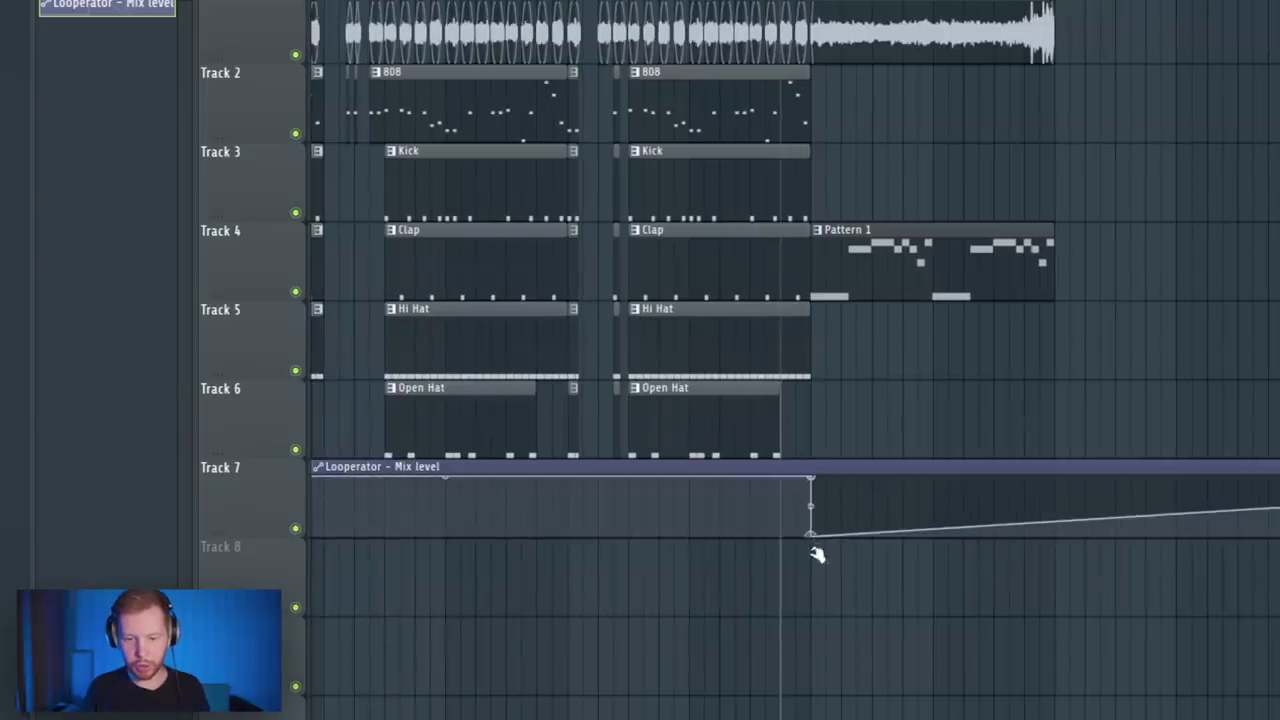
{"action": "right_click", "coordinate": [1058, 523]}
{"action": "left_click_drag", "start_coordinate": [1056, 522], "coordinate": [1056, 540]}
{"action": "right_click", "coordinate": [1041, 499]}
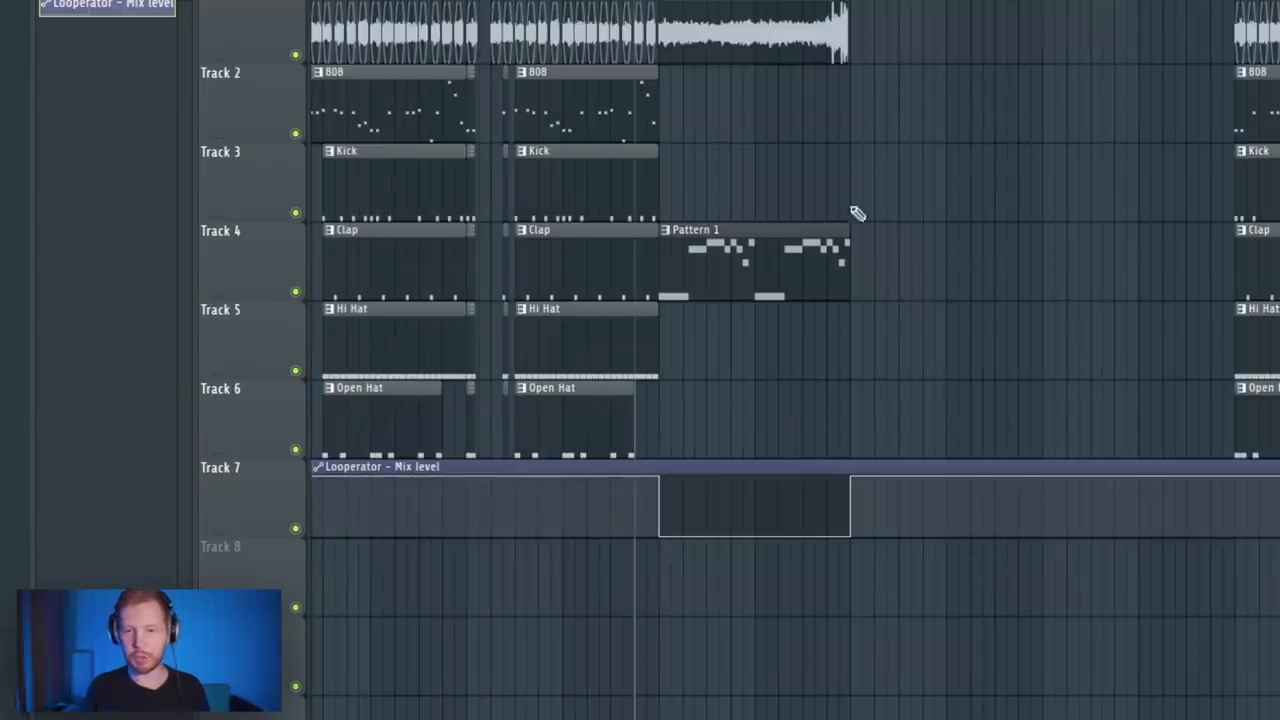
Trim the starts of the 808, Kick, Clap, Hi Hat and Open Hat clips at bar 65 to bar 67
{"action": "scroll", "coordinate": [880, 225], "scroll_direction": "up", "scroll_amount": 2}
{"action": "scroll", "coordinate": [920, 243], "scroll_direction": "down", "scroll_amount": 3}
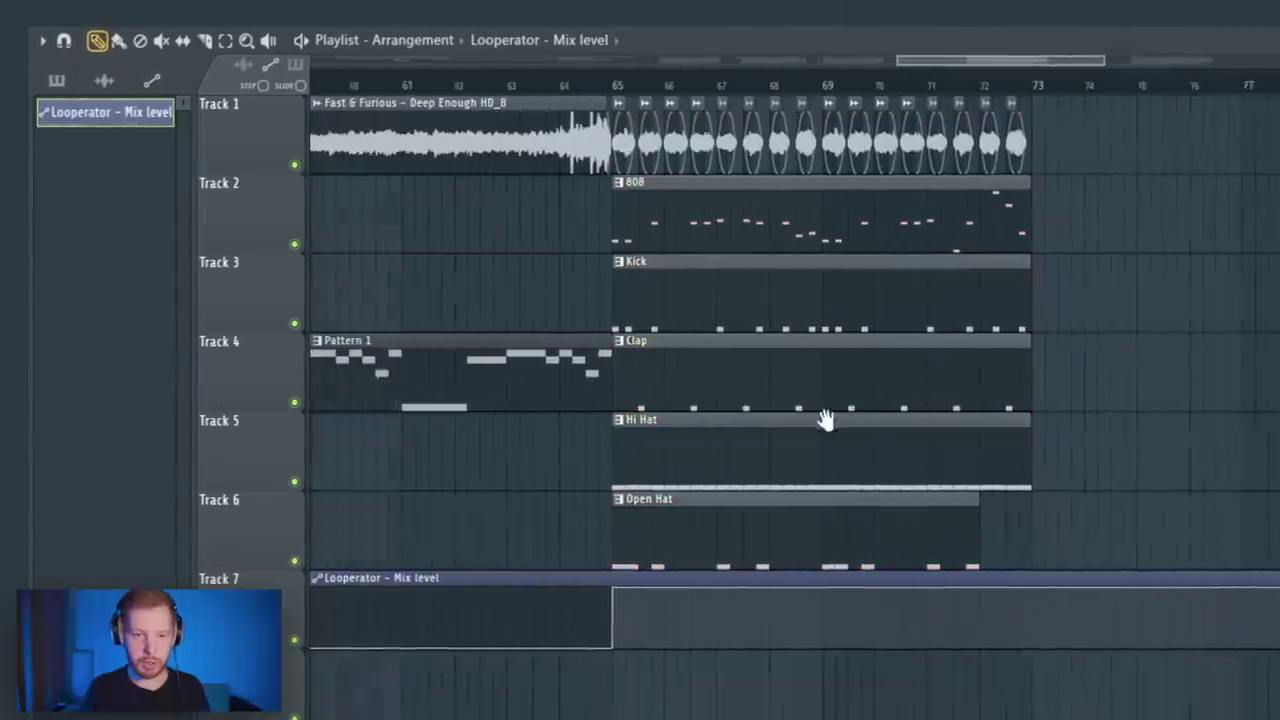
{"action": "left_click_drag", "start_coordinate": [826, 420], "coordinate": [888, 420]}
{"action": "left_click", "coordinate": [763, 216], "text": "ctrl"}
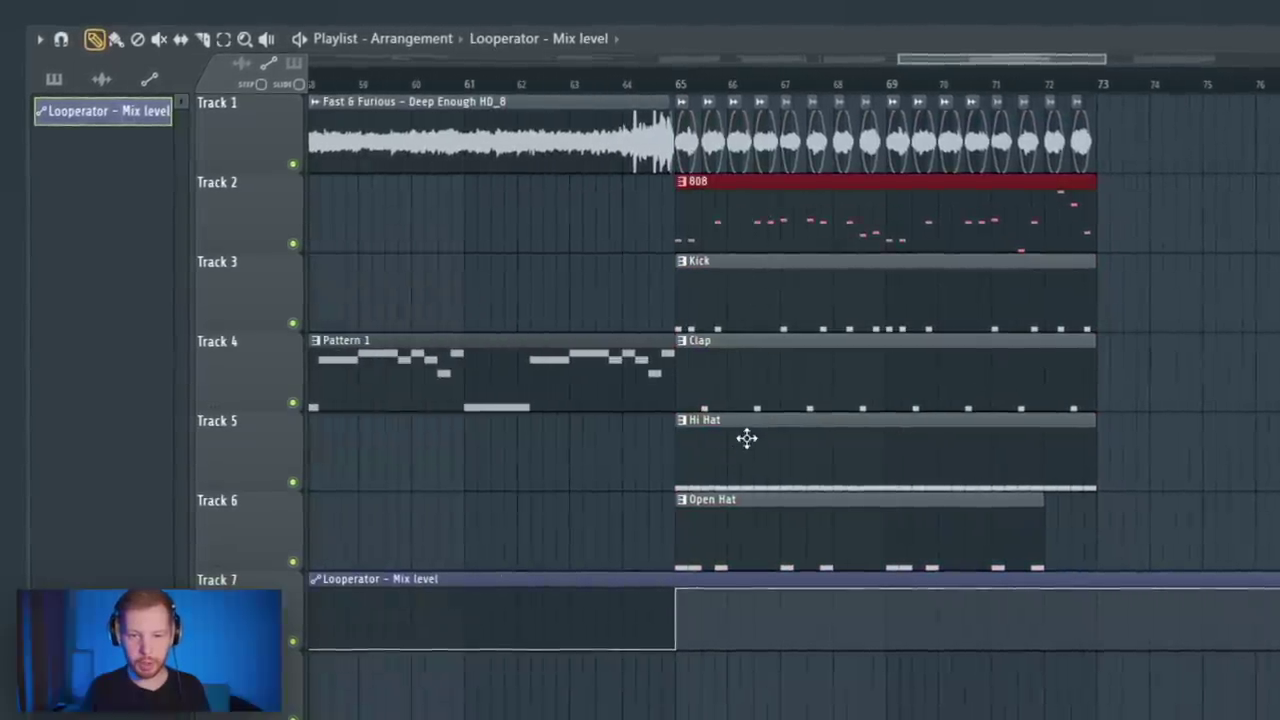
{"action": "left_click_drag", "start_coordinate": [750, 204], "coordinate": [781, 563]}
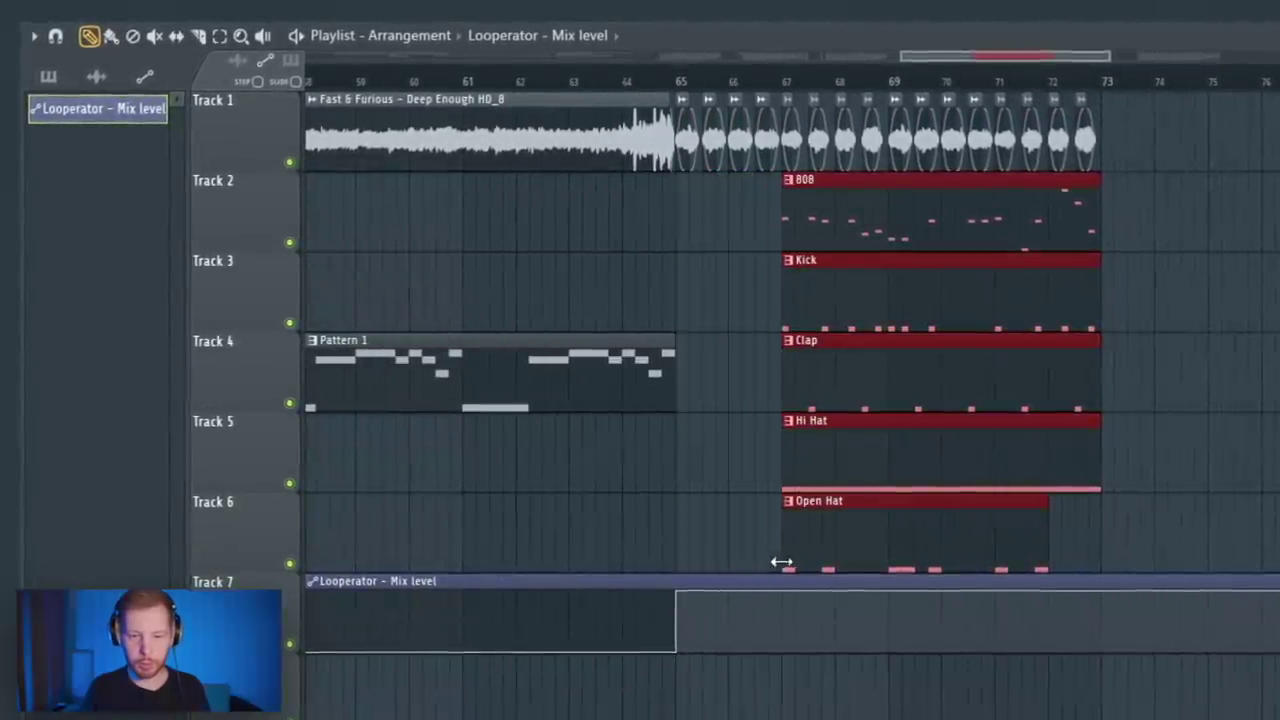
Delete the Kick and Hi Hat clips between bars 67 and 73 and play back the arrangement
{"action": "left_click", "coordinate": [678, 81]}
{"action": "left_click", "coordinate": [731, 277], "text": "ctrl"}
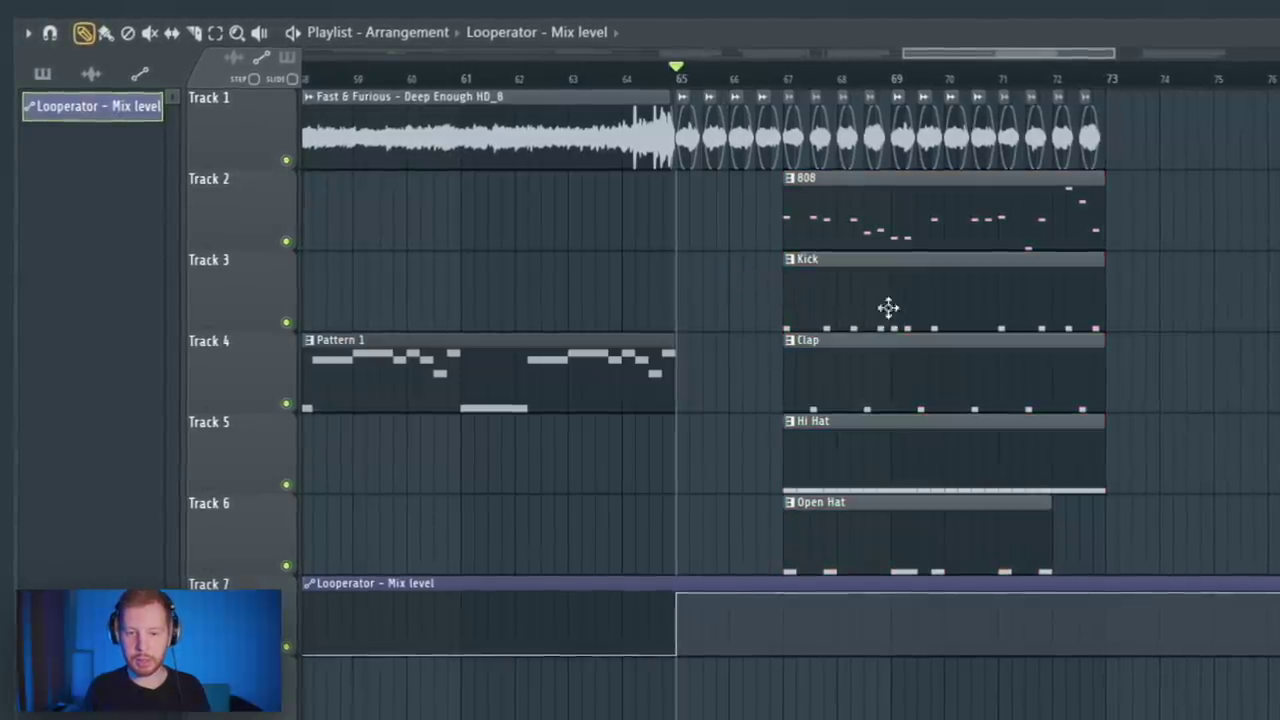
{"action": "right_click", "coordinate": [889, 306]}
{"action": "right_click", "coordinate": [905, 463]}
{"action": "scroll", "coordinate": [794, 394], "scroll_direction": "left", "scroll_amount": 4}
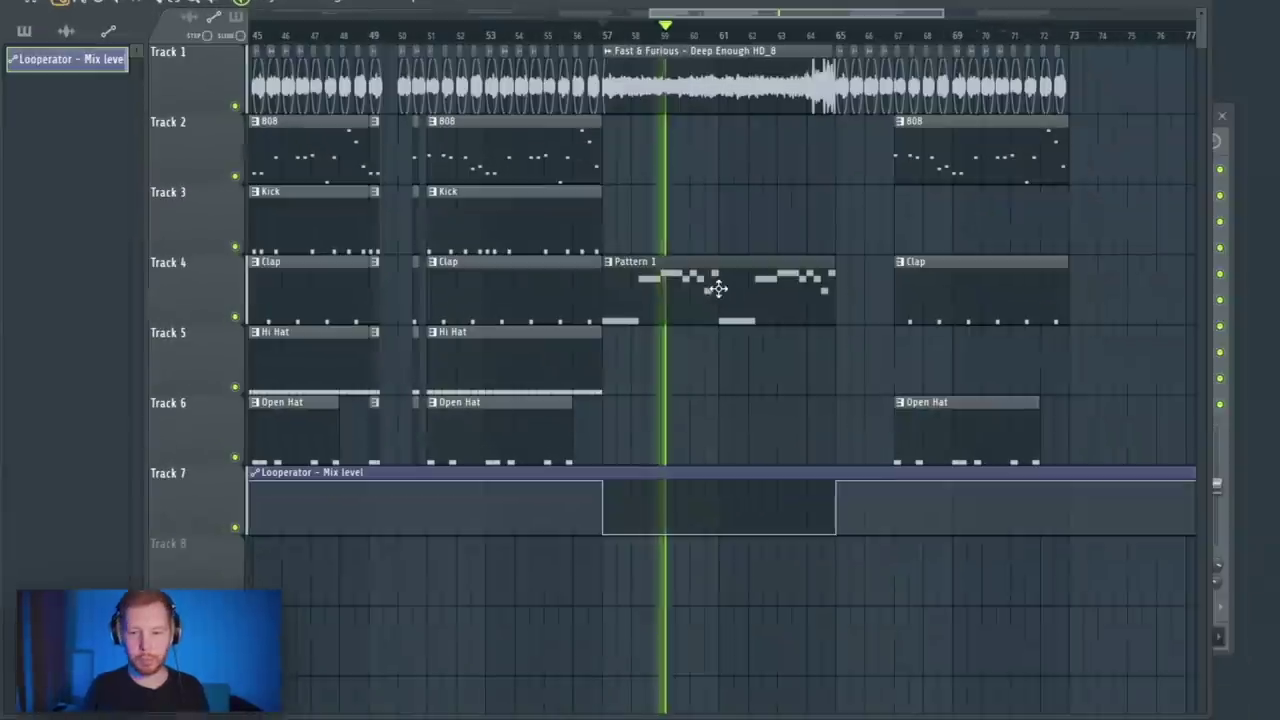
{"action": "key", "text": "space"}
Examine the mustard moog notes of Pattern 1 in the piano roll and close it
{"action": "left_click", "coordinate": [737, 293]}
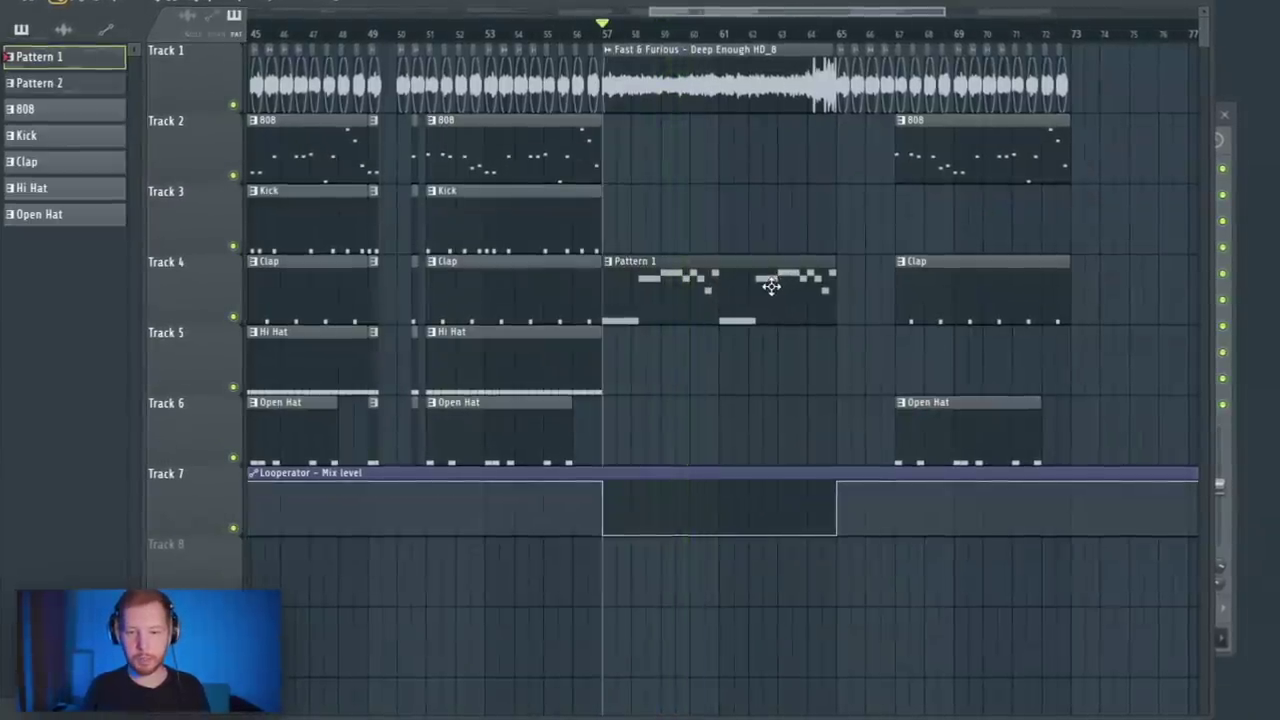
{"action": "double_click", "coordinate": [776, 292]}
{"action": "scroll", "coordinate": [808, 284], "scroll_direction": "left", "scroll_amount": 5}
{"action": "left_click_drag", "start_coordinate": [1243, 183], "coordinate": [300, 500]}
{"action": "key", "text": "space"}
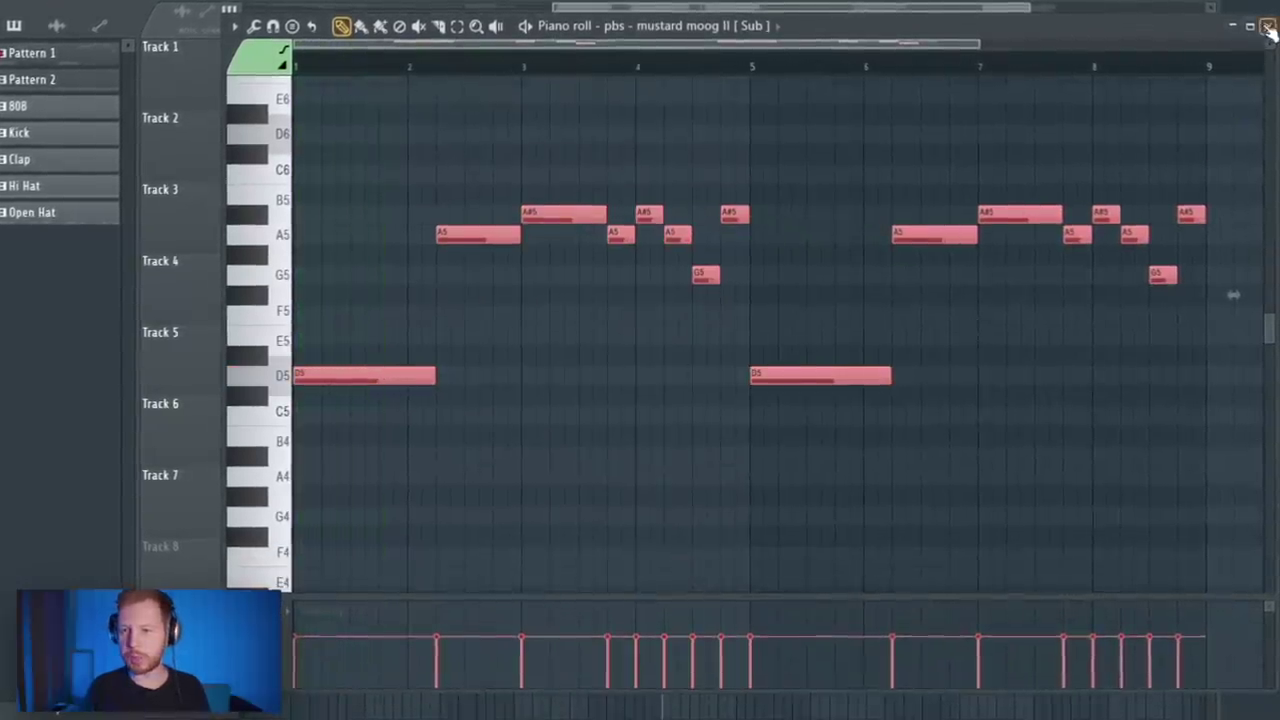
{"action": "left_click", "coordinate": [1268, 28]}
Review the Exciter, Vintage EQ, Imager and Maximizer settings of Ozone 9 on the Master
{"action": "key", "text": "F6"}
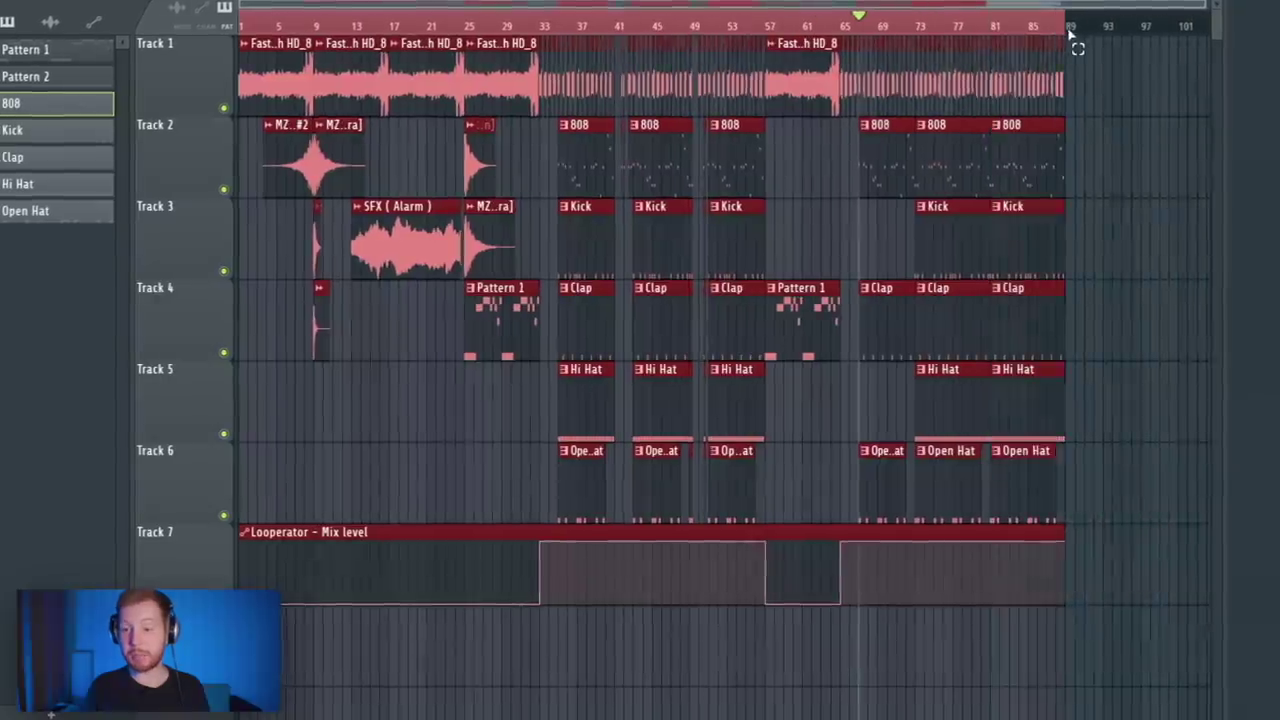
{"action": "left_click", "coordinate": [1133, 125]}
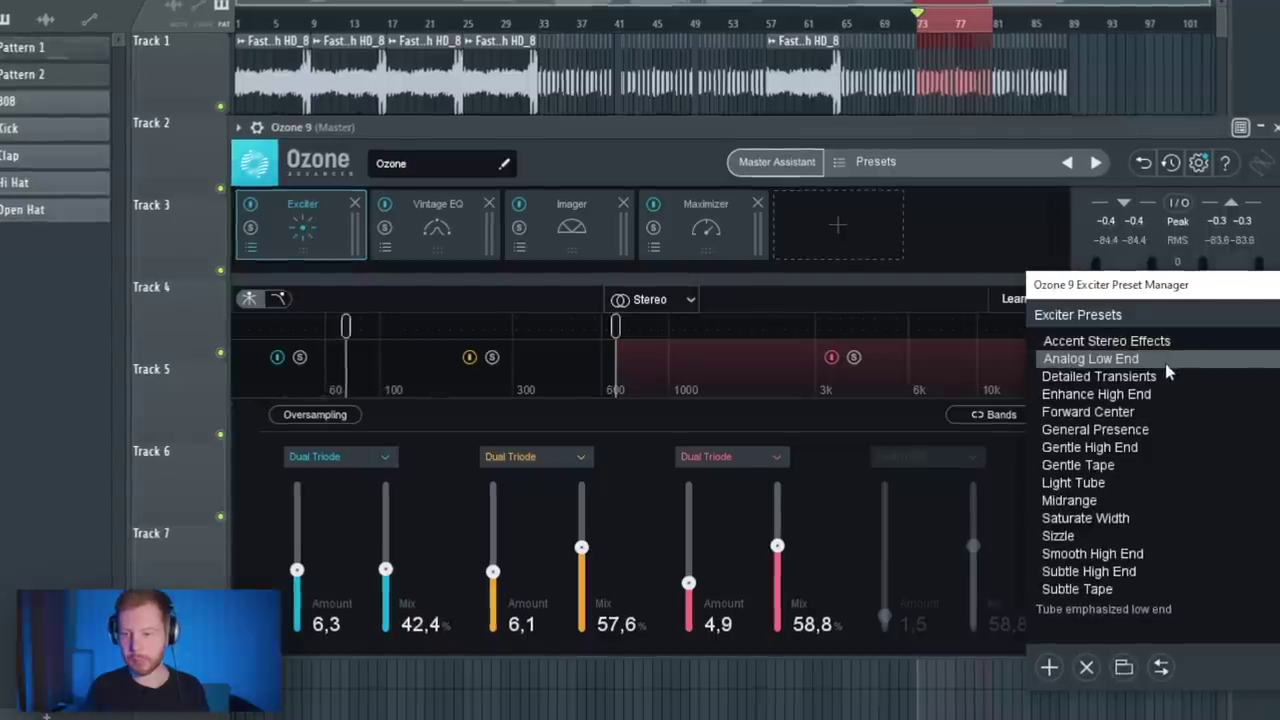
{"action": "left_click", "coordinate": [450, 225]}
{"action": "left_click", "coordinate": [450, 225]}
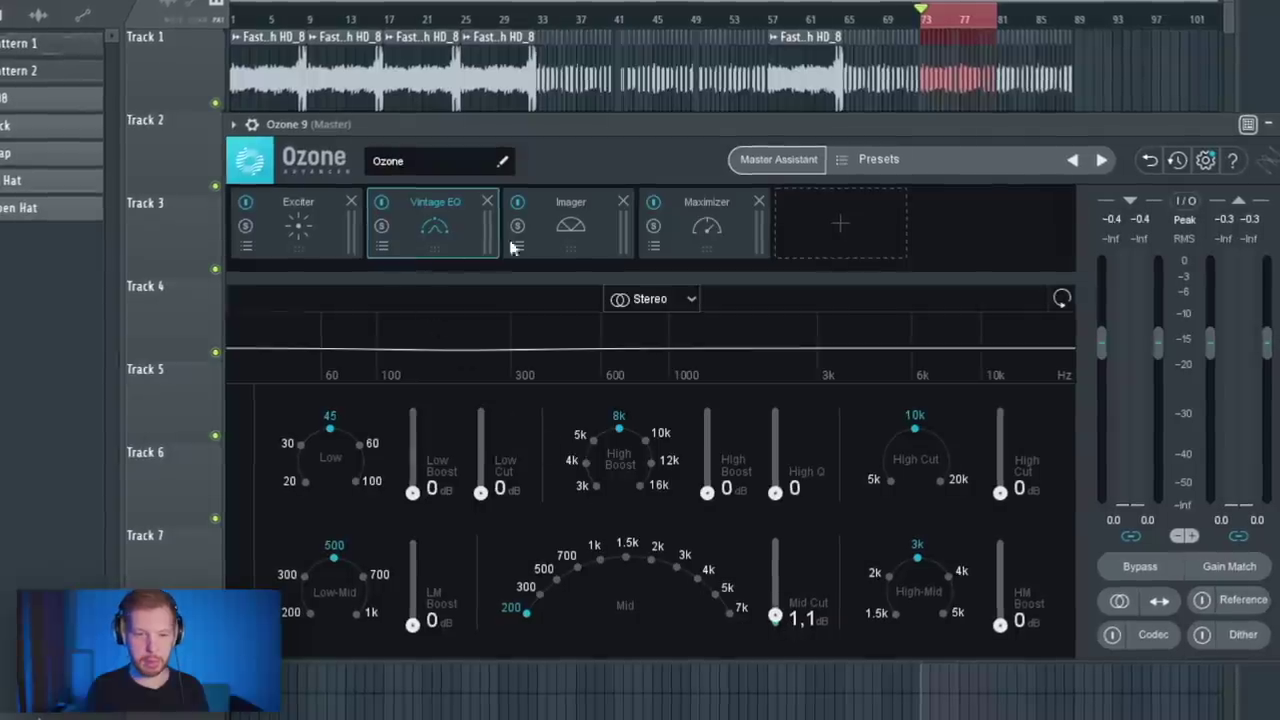
{"action": "left_click", "coordinate": [557, 248]}
{"action": "left_click", "coordinate": [697, 242]}
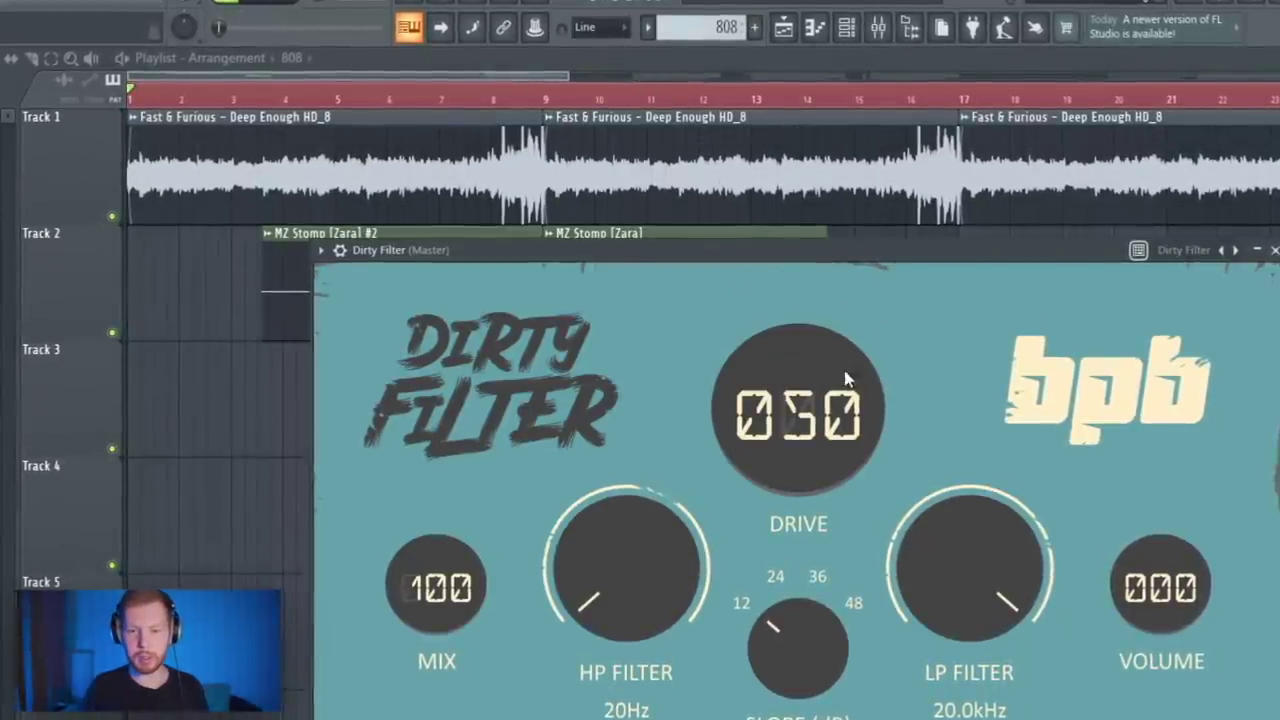
Set the Dirty Filter drive on the Master to 000 and create an automation clip for its LP filter
{"action": "left_click_drag", "start_coordinate": [845, 380], "coordinate": [843, 470]}
{"action": "left_click", "coordinate": [535, 29]}
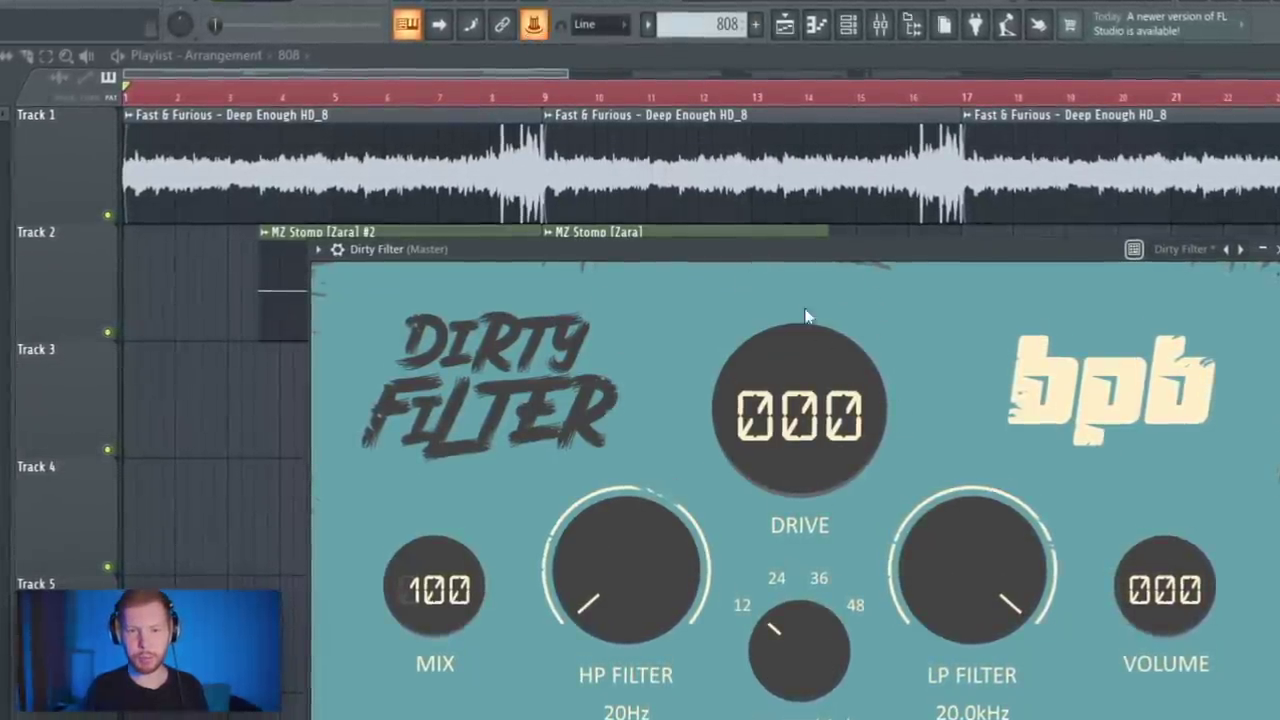
{"action": "left_click_drag", "start_coordinate": [971, 571], "coordinate": [1044, 462]}
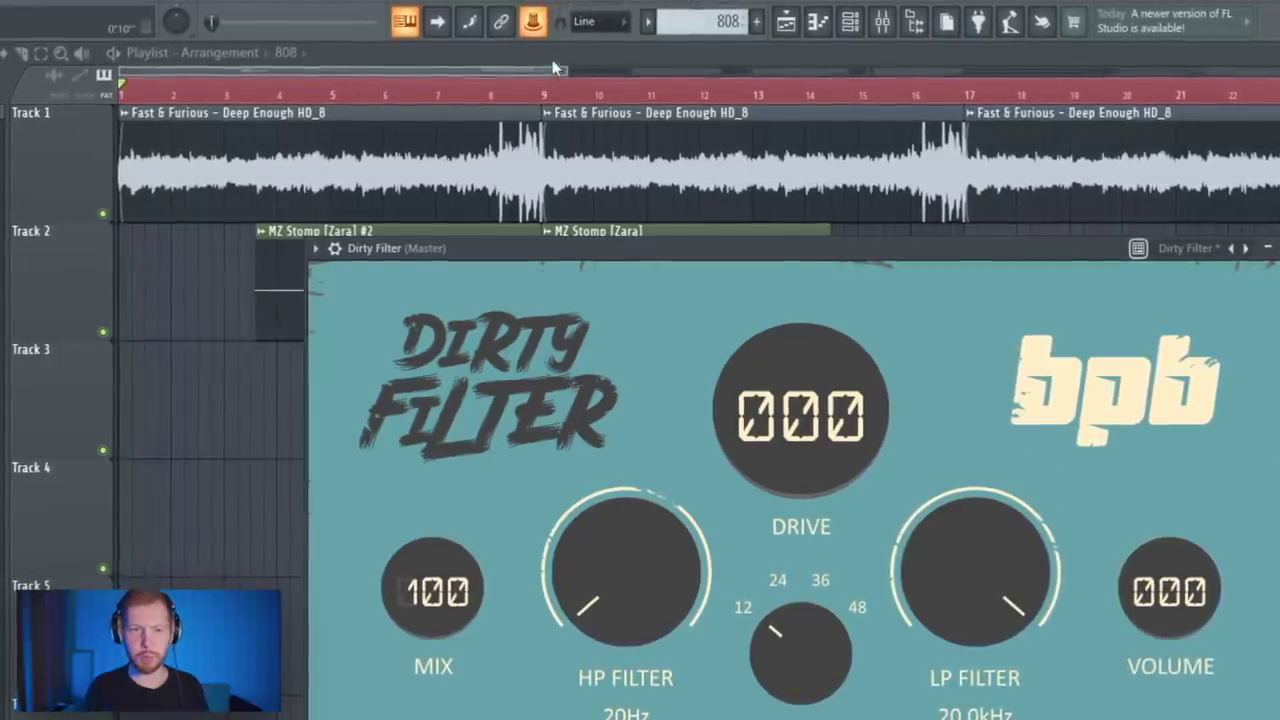
{"action": "right_click", "coordinate": [535, 27]}
{"action": "left_click", "coordinate": [599, 132]}
{"action": "scroll", "coordinate": [285, 379], "scroll_direction": "down", "scroll_amount": 1}
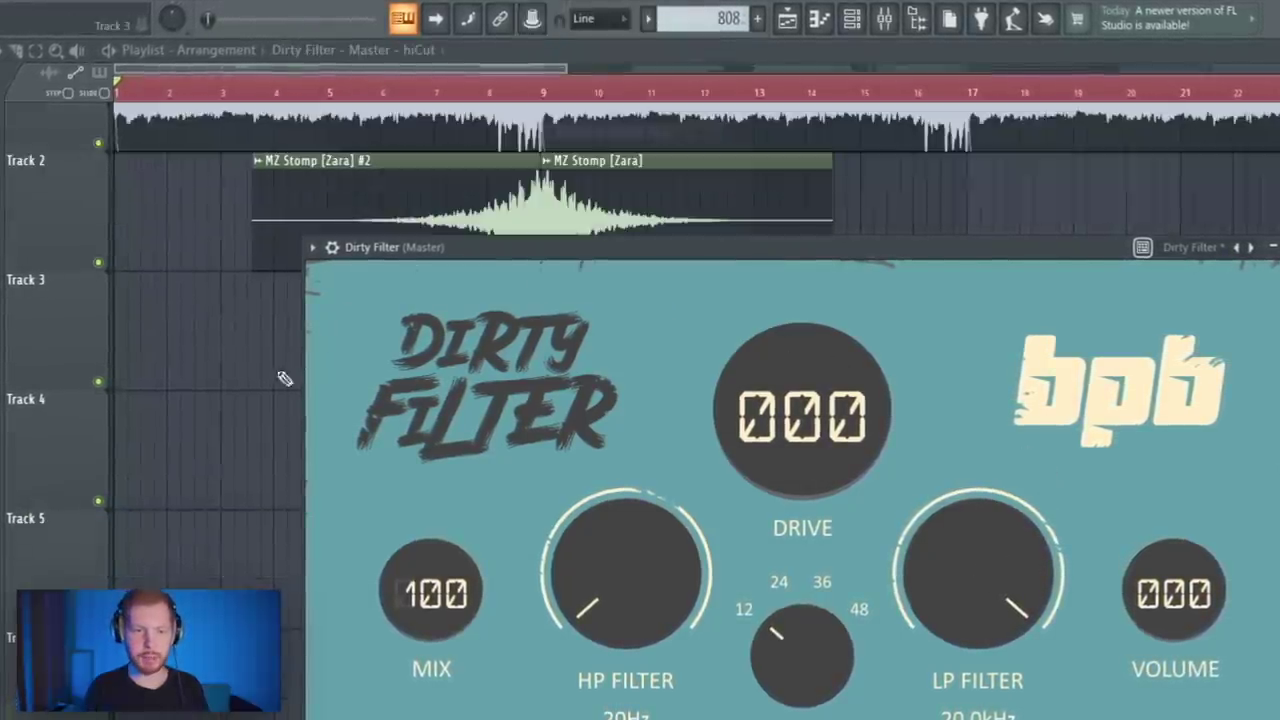
{"action": "key", "text": "Escape"}
Shape the Dirty Filter hiCut automation as a curve rising from a low value at bar 1 to full at bar 9 and audition it
{"action": "scroll", "coordinate": [220, 580], "scroll_direction": "down", "scroll_amount": 3}
{"action": "left_click_drag", "start_coordinate": [127, 452], "coordinate": [123, 531]}
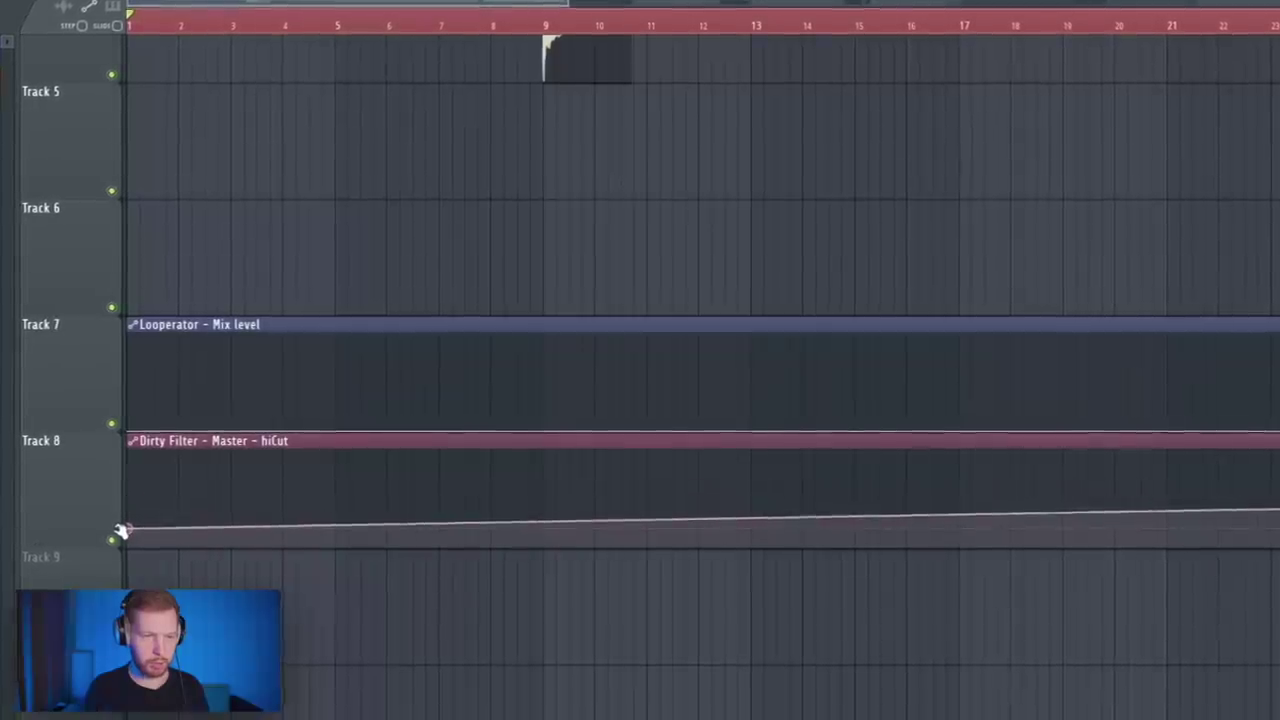
{"action": "right_click", "coordinate": [543, 508]}
{"action": "left_click_drag", "start_coordinate": [543, 508], "coordinate": [543, 449]}
{"action": "key", "text": "space"}
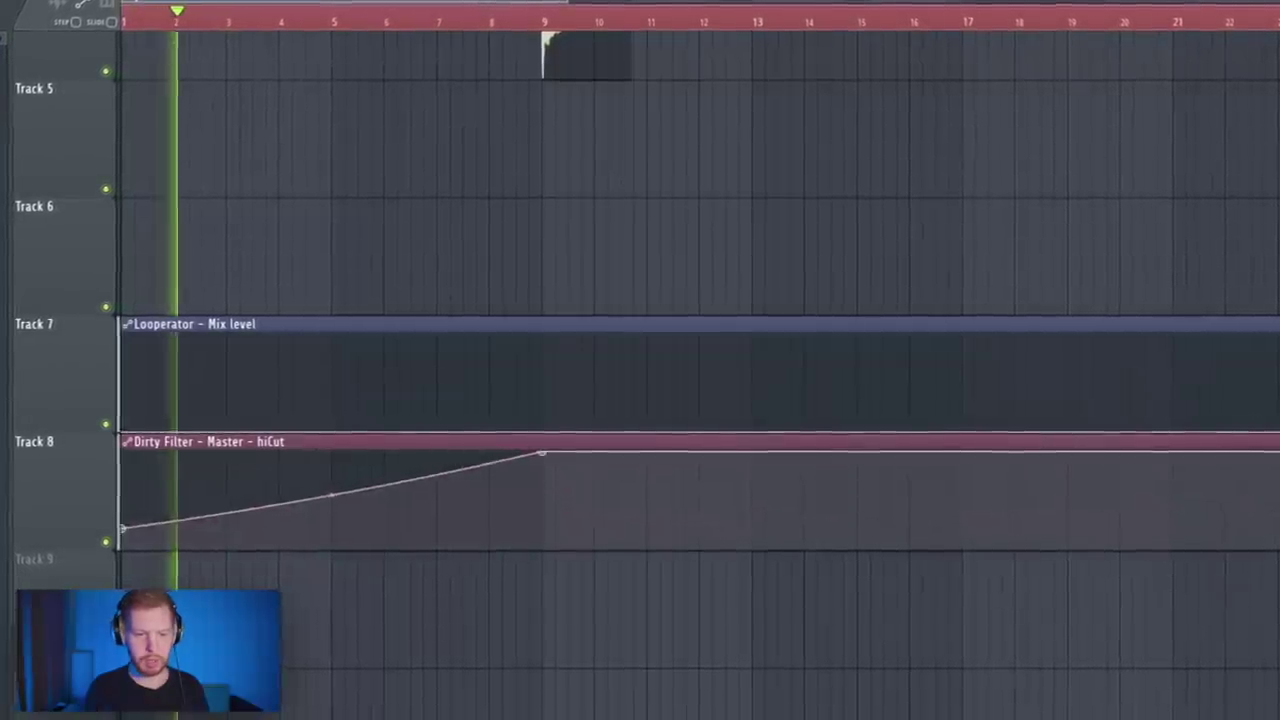
{"action": "left_click_drag", "start_coordinate": [319, 490], "coordinate": [329, 503]}
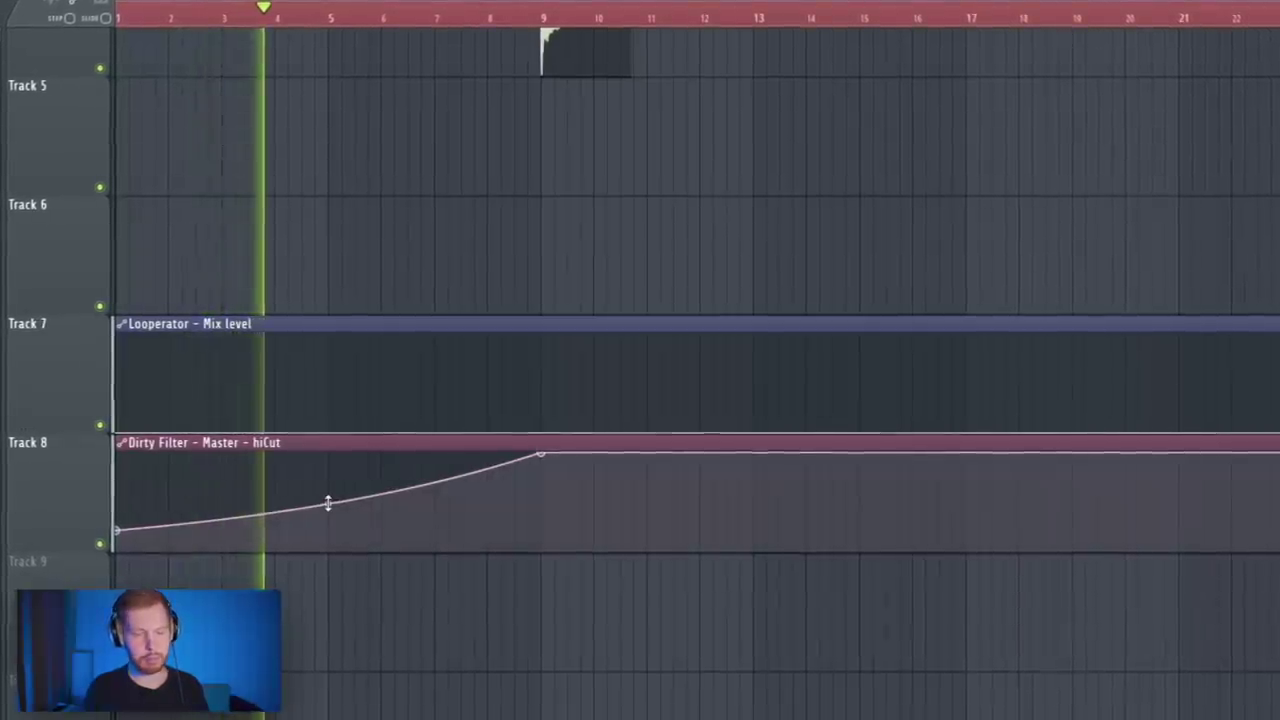
{"action": "key", "text": "space"}
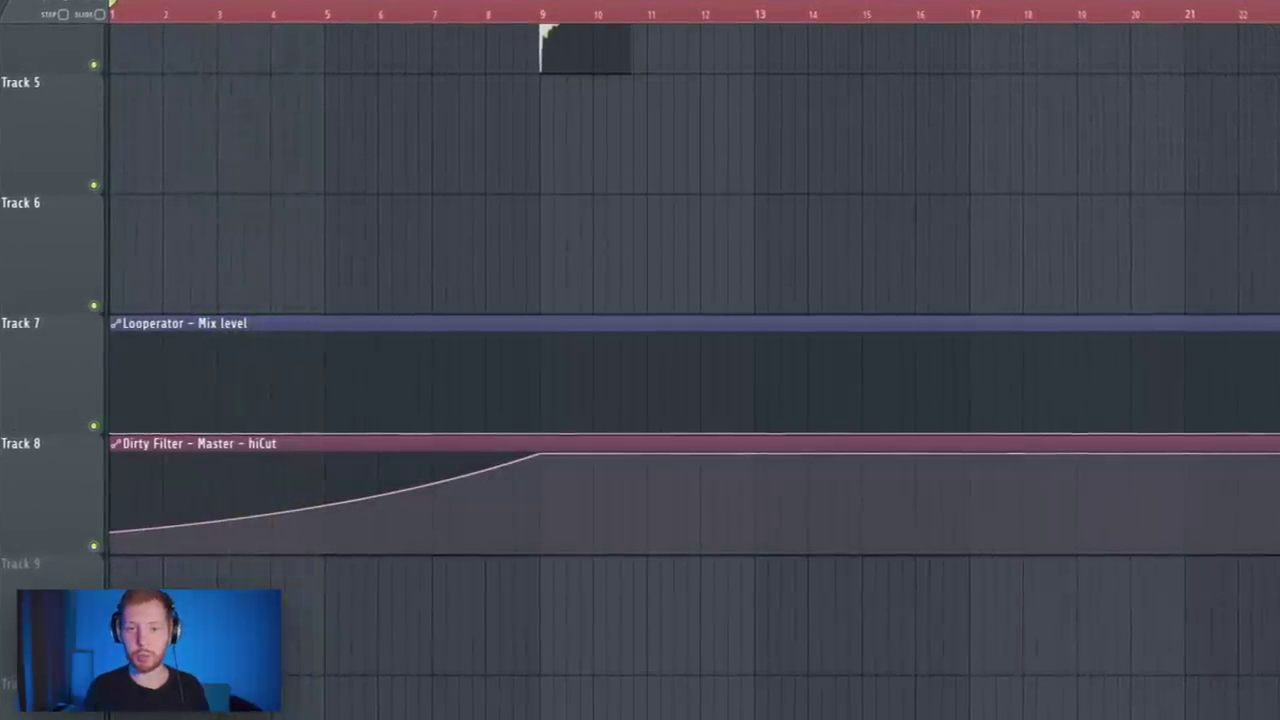
Create an automation clip for the Dirty Filter mix level on the Master and drop it from full to zero at bar 9
{"action": "scroll", "coordinate": [384, 569], "scroll_direction": "down", "scroll_amount": 3}
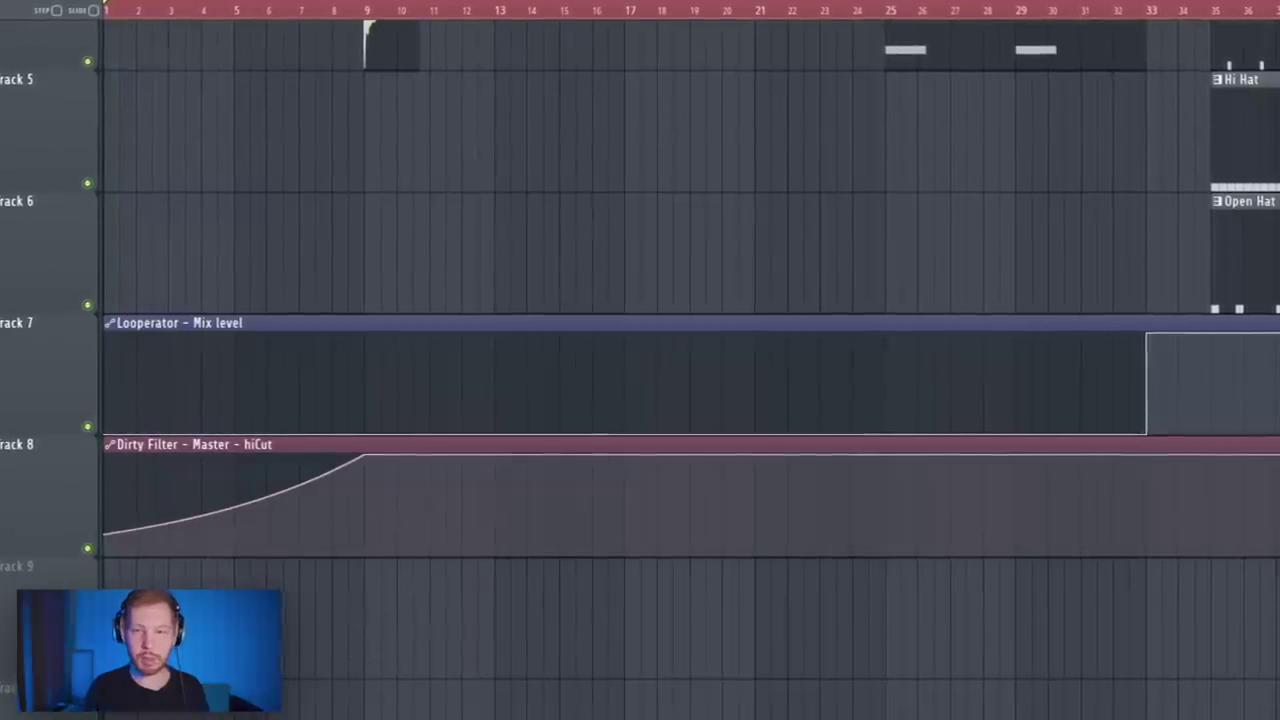
{"action": "key", "text": "F9"}
{"action": "right_click", "coordinate": [1123, 157]}
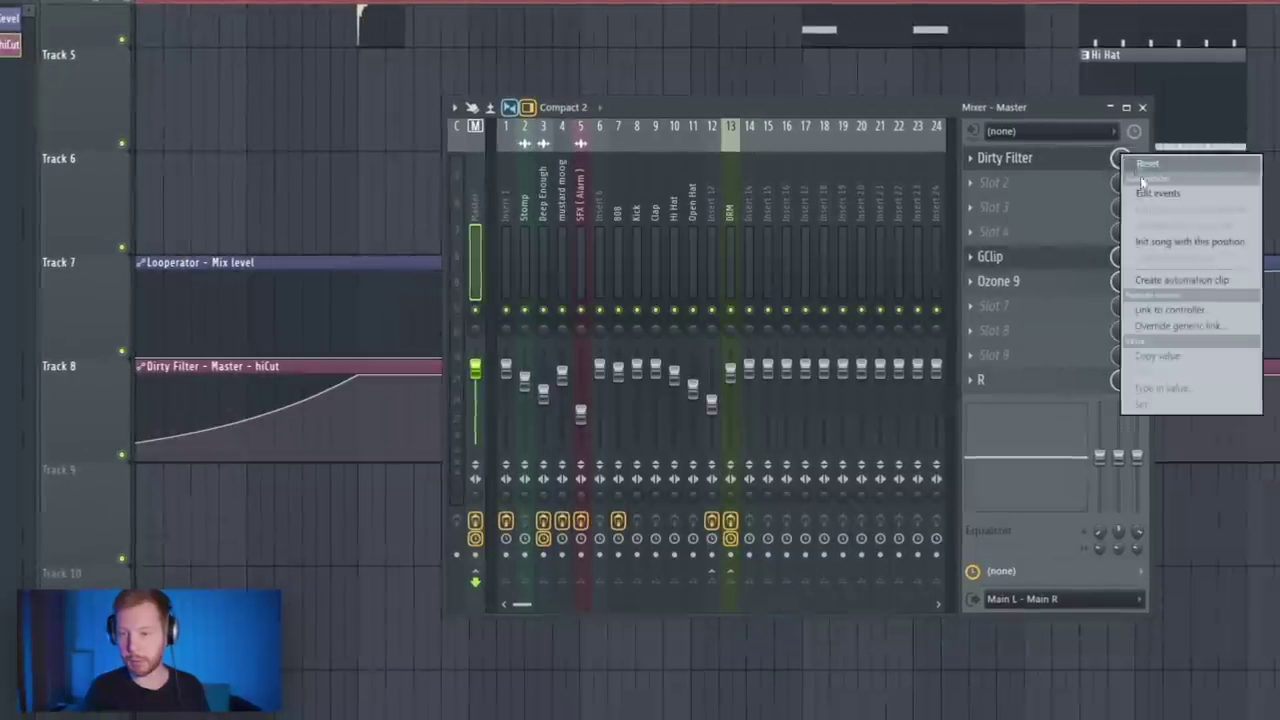
{"action": "left_click", "coordinate": [1161, 277]}
{"action": "key", "text": "F9"}
{"action": "left_click_drag", "start_coordinate": [354, 491], "coordinate": [446, 634]}
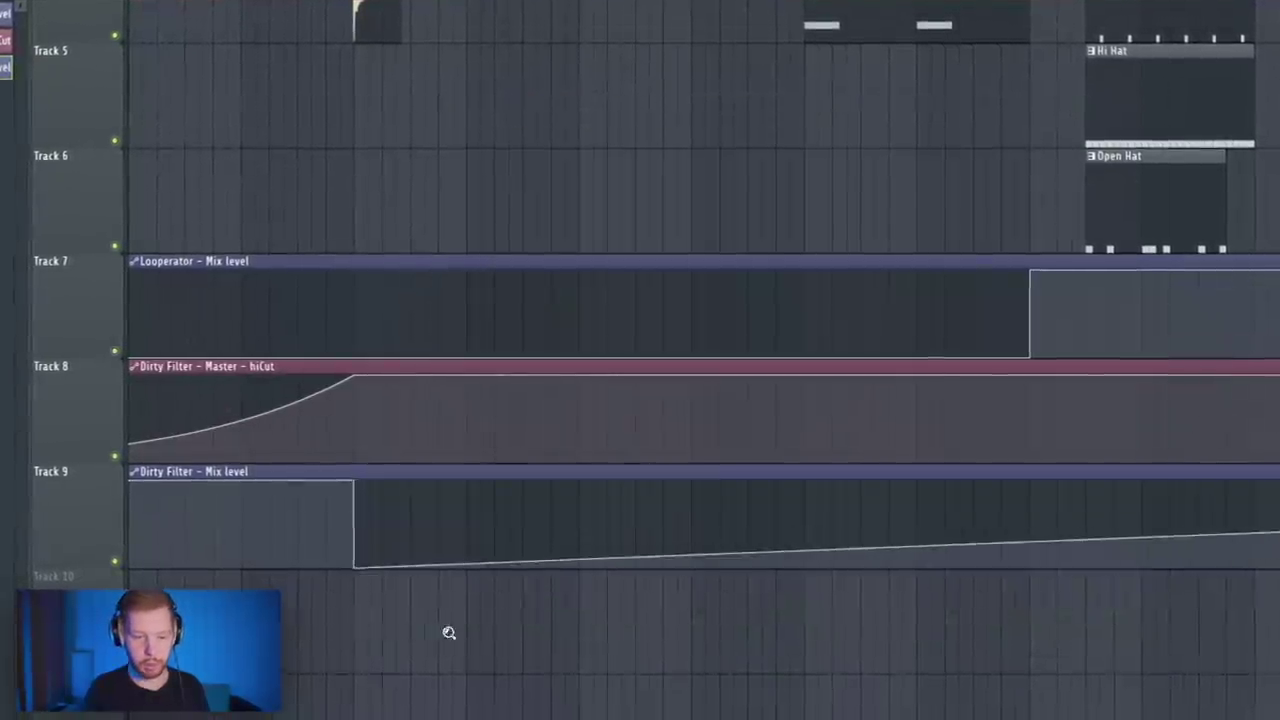